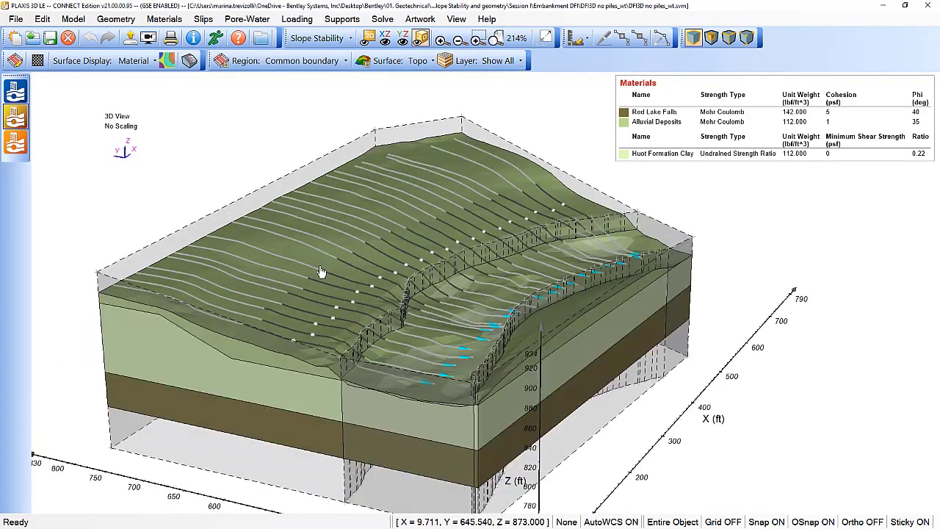
- Orbit the open-pit model and review the Surface list without changing it
{"action": "middle_click_drag", "start_coordinate": [321, 272], "coordinate": [109, 308]}
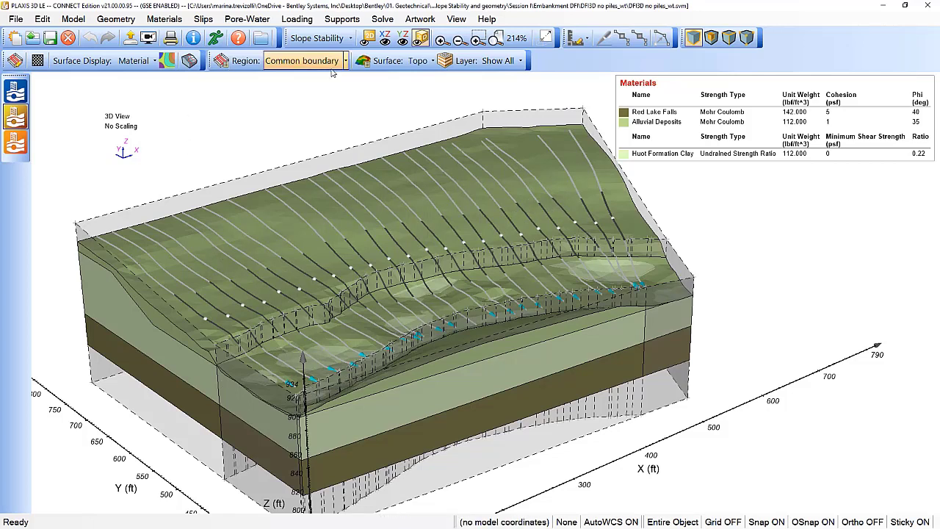
{"action": "left_click", "coordinate": [432, 62]}
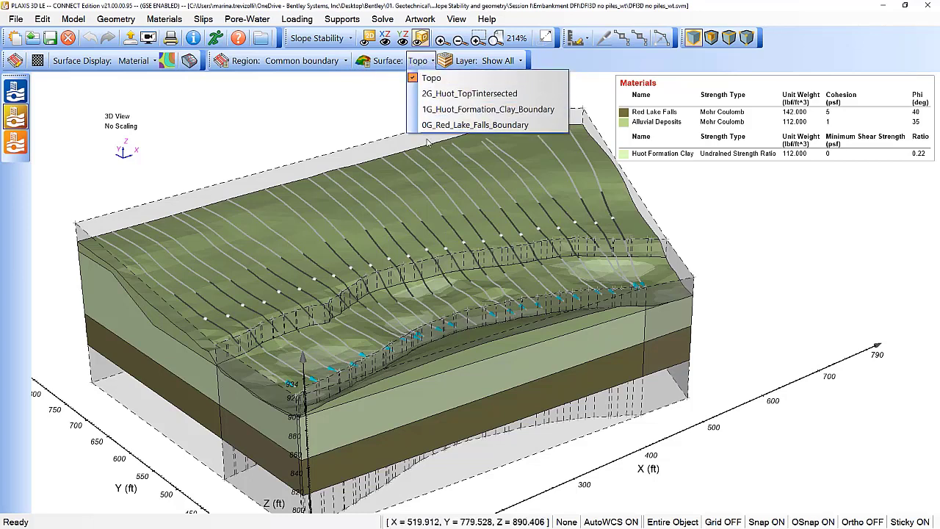
{"action": "left_click", "coordinate": [355, 123]}
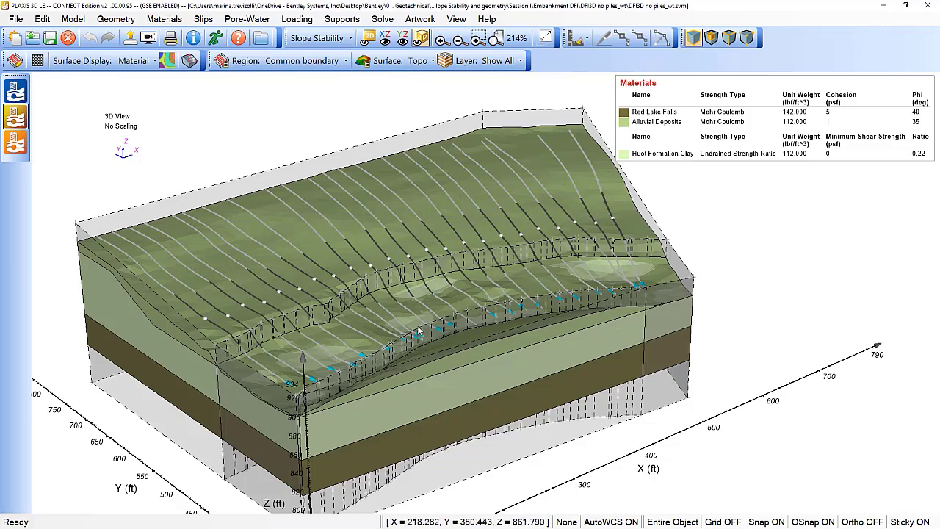
- Run the 3D pinchout check on the layered surfaces and dismiss the no-pinchouts result
{"action": "left_click", "coordinate": [103, 19]}
{"action": "mouse_move", "coordinate": [150, 249]}
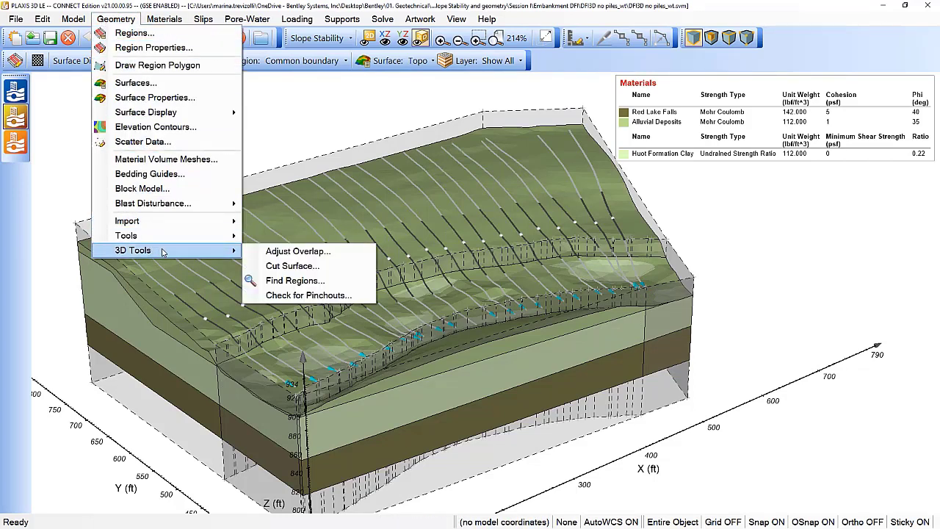
{"action": "left_click", "coordinate": [318, 295]}
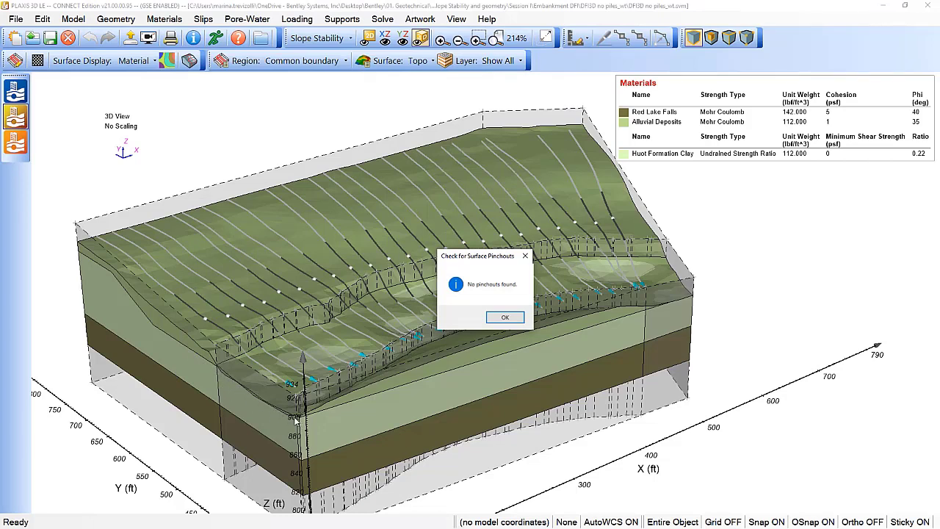
{"action": "left_click", "coordinate": [493, 318]}
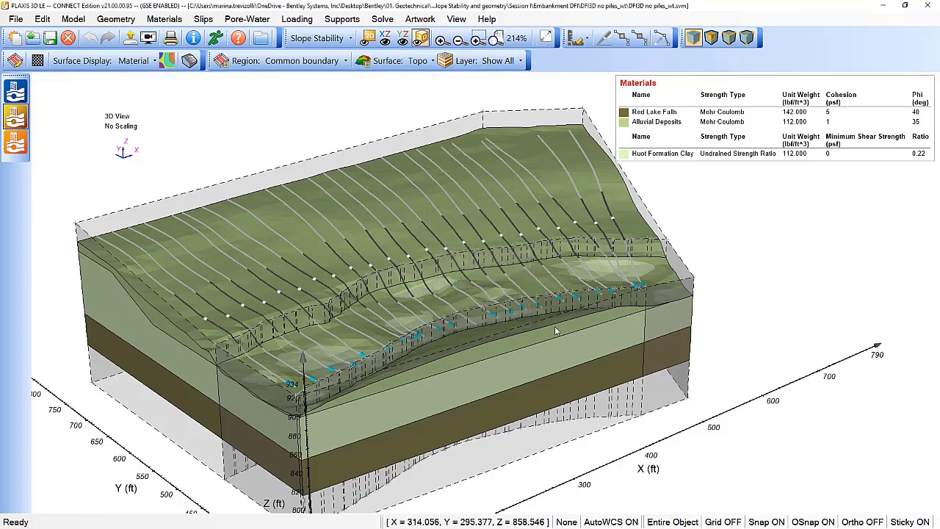
- Select Model 33 in Multi-Plane Analysis and review its Entry and Exit search with a 120 ft manual gap
{"action": "scroll", "coordinate": [503, 312], "scroll_direction": "up", "scroll_amount": 2}
{"action": "left_click_drag", "start_coordinate": [504, 312], "coordinate": [477, 323]}
{"action": "scroll", "coordinate": [430, 377], "scroll_direction": "down", "scroll_amount": 3}
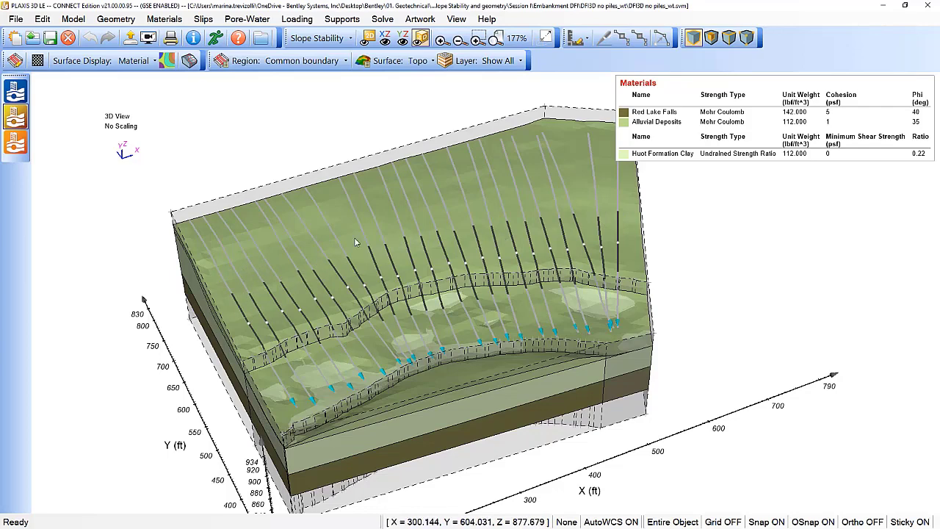
{"action": "left_click", "coordinate": [73, 19]}
{"action": "left_click", "coordinate": [110, 76]}
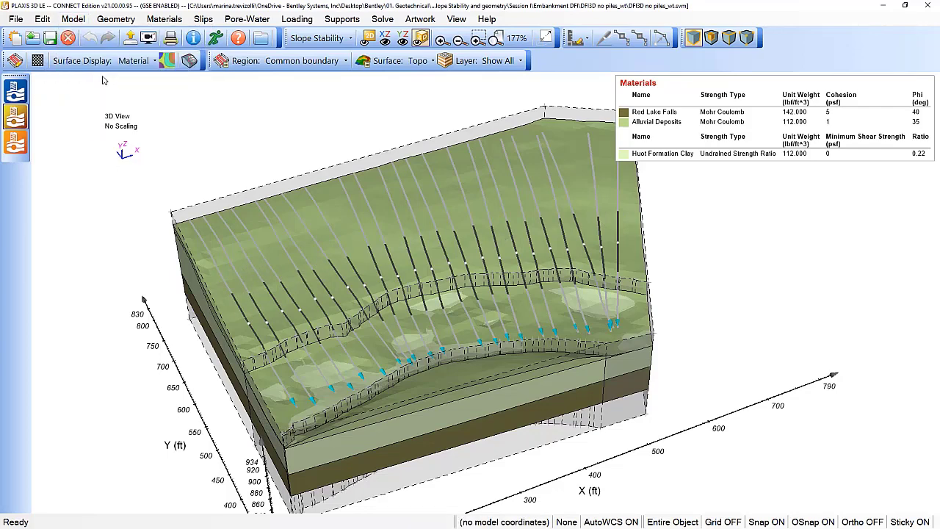
{"action": "left_click_drag", "start_coordinate": [359, 90], "coordinate": [556, 95]}
{"action": "left_click", "coordinate": [487, 120]}
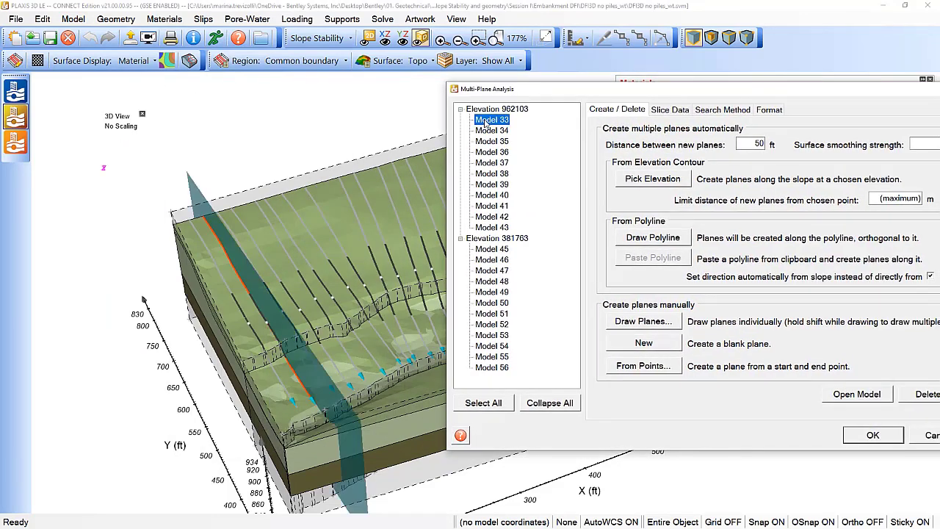
{"action": "left_click", "coordinate": [732, 112]}
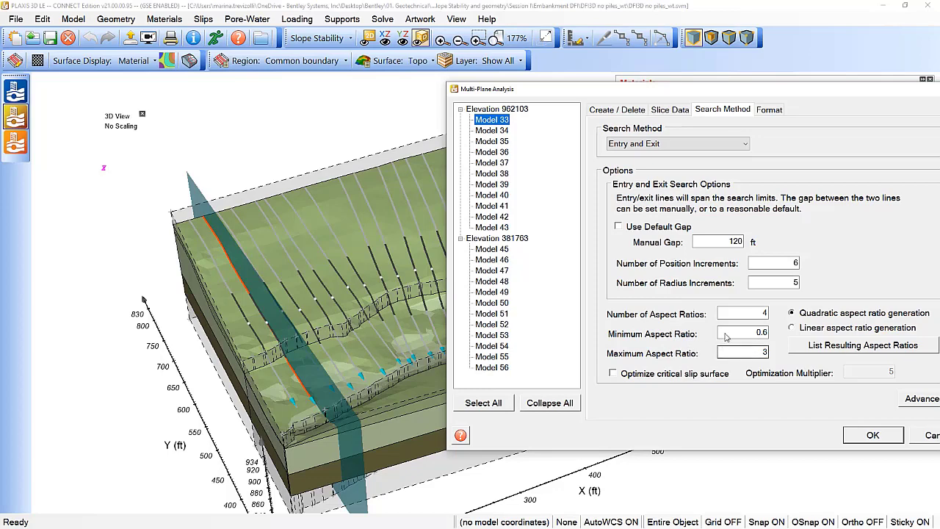
{"action": "left_click_drag", "start_coordinate": [694, 89], "coordinate": [621, 82]}
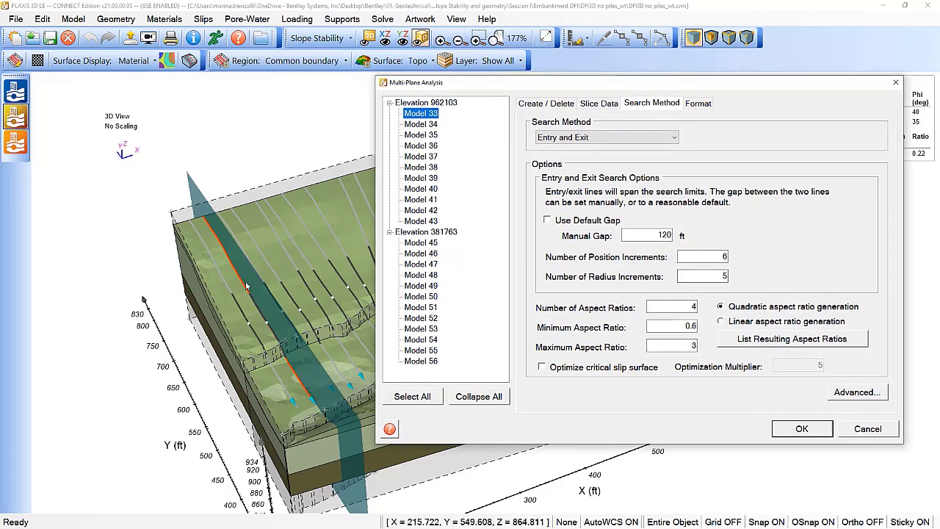
{"action": "left_click", "coordinate": [824, 430]}
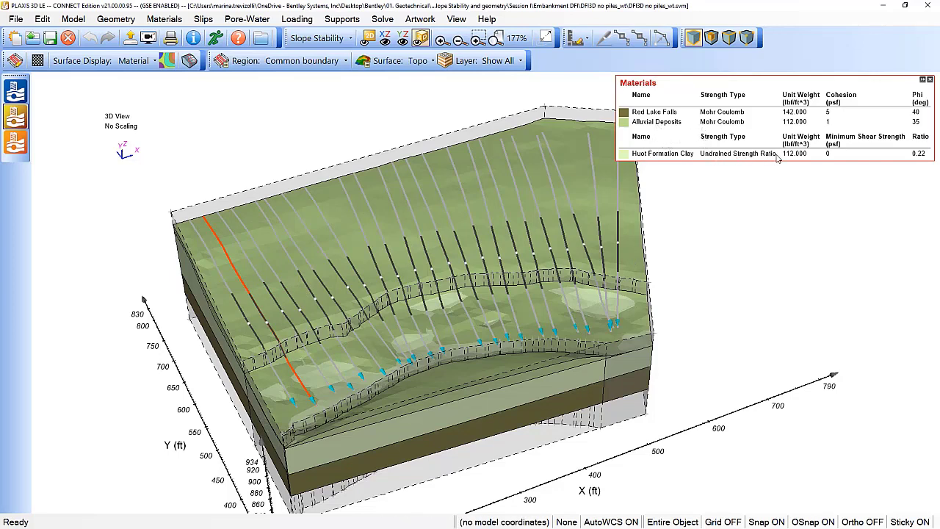
- Open the multi-plane results, critical FOS 0.636, and tilt the view to look from higher
{"action": "left_click", "coordinate": [15, 143]}
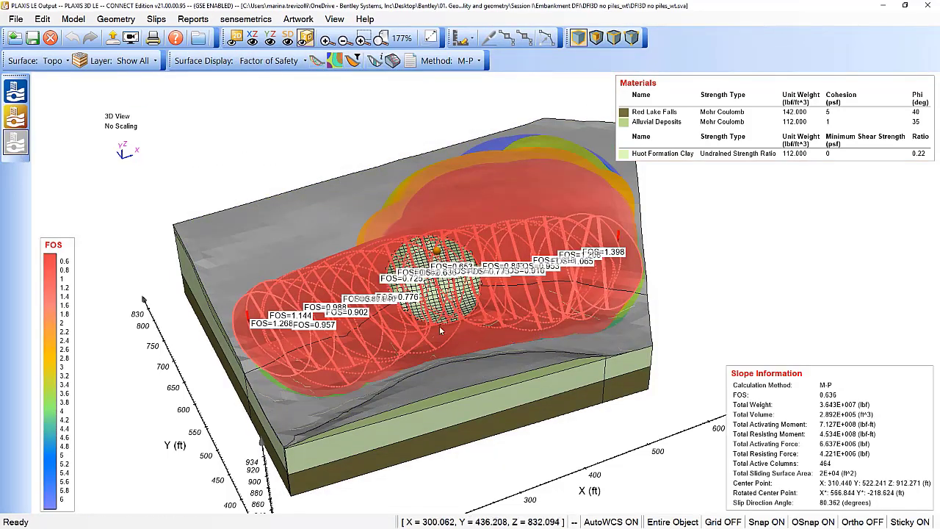
{"action": "scroll", "coordinate": [439, 325], "scroll_direction": "up", "scroll_amount": 2}
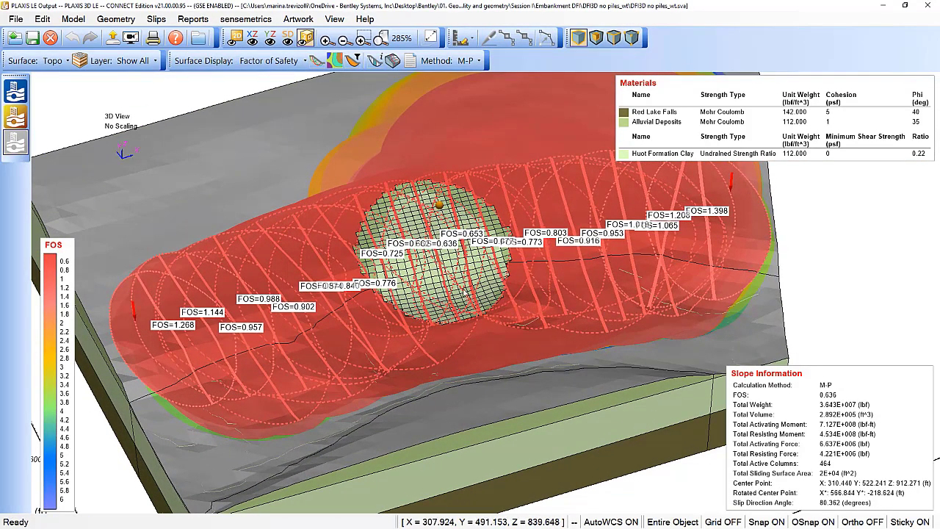
{"action": "left_click_drag", "start_coordinate": [462, 292], "coordinate": [416, 343]}
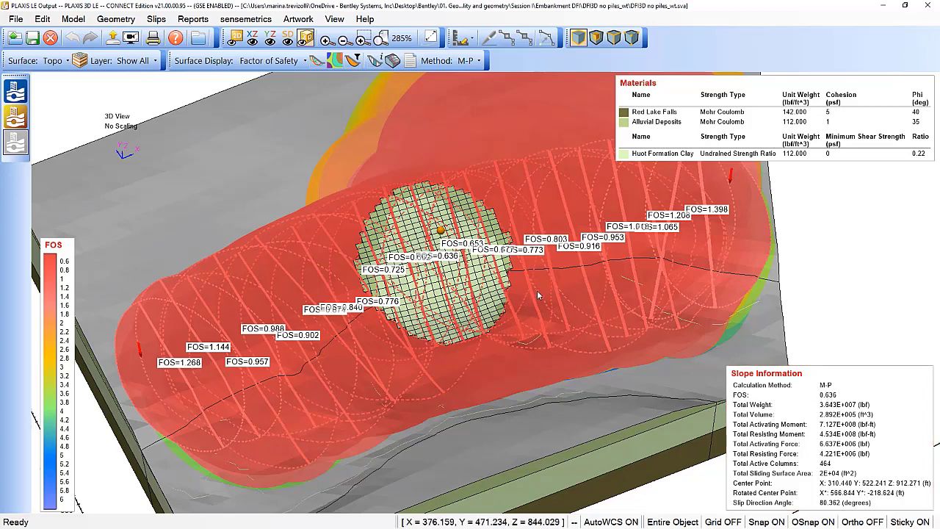
- Set the FOS contour maximum level to 1.5 so contours span 0.6–1.5, then return to input
{"action": "right_click", "coordinate": [65, 268]}
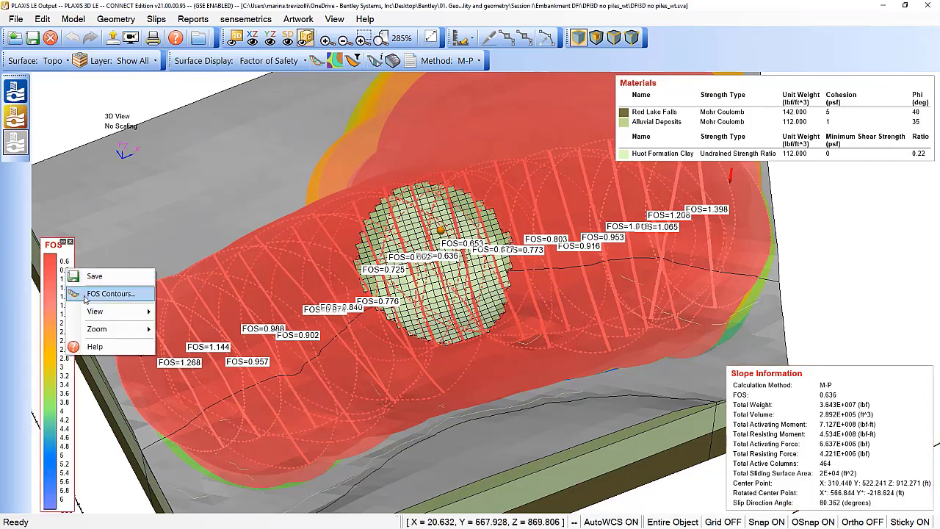
{"action": "left_click", "coordinate": [88, 298]}
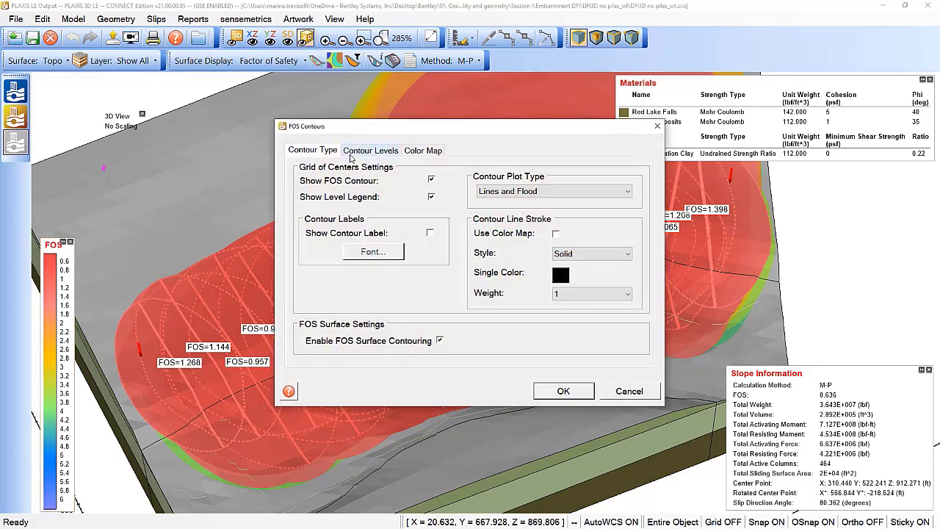
{"action": "left_click", "coordinate": [394, 148]}
{"action": "left_click_drag", "start_coordinate": [435, 129], "coordinate": [629, 199]}
{"action": "double_click", "coordinate": [791, 260]}
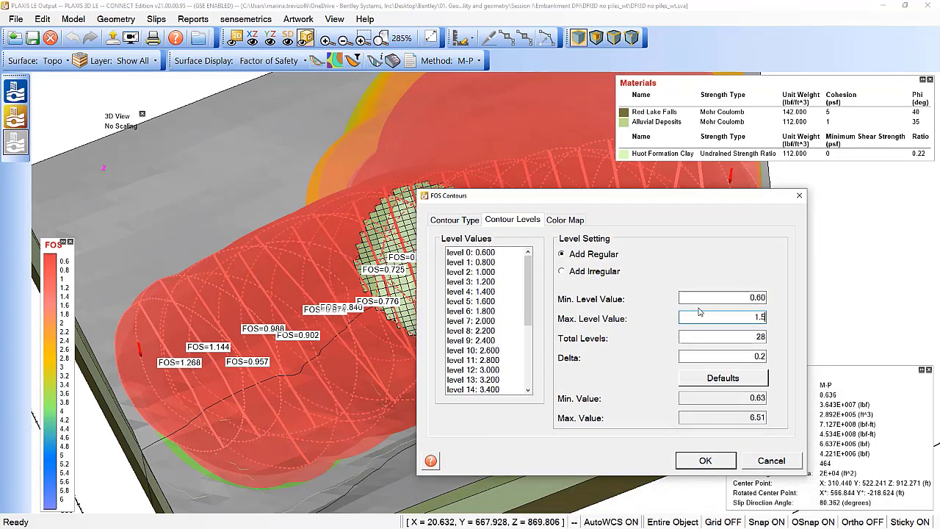
{"action": "type", "text": "1.5"}
{"action": "key", "text": "Return"}
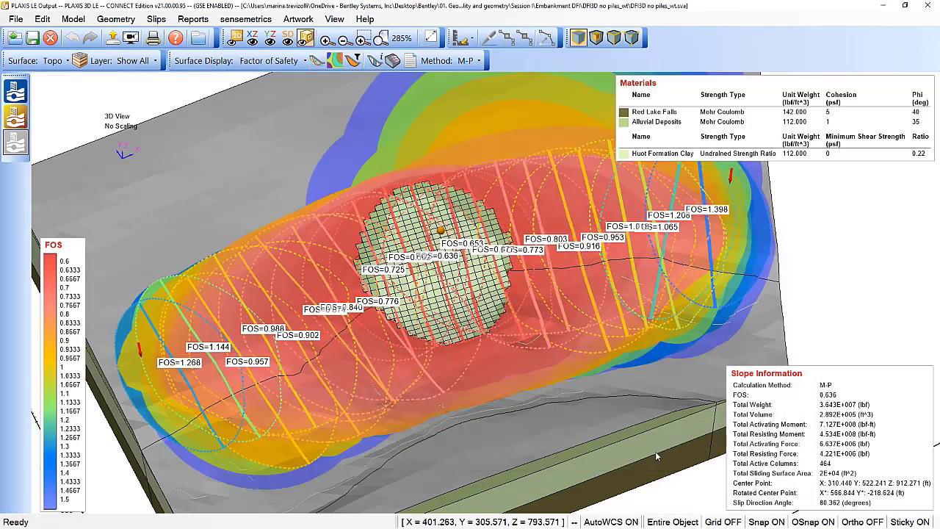
{"action": "scroll", "coordinate": [341, 305], "scroll_direction": "down", "scroll_amount": 1}
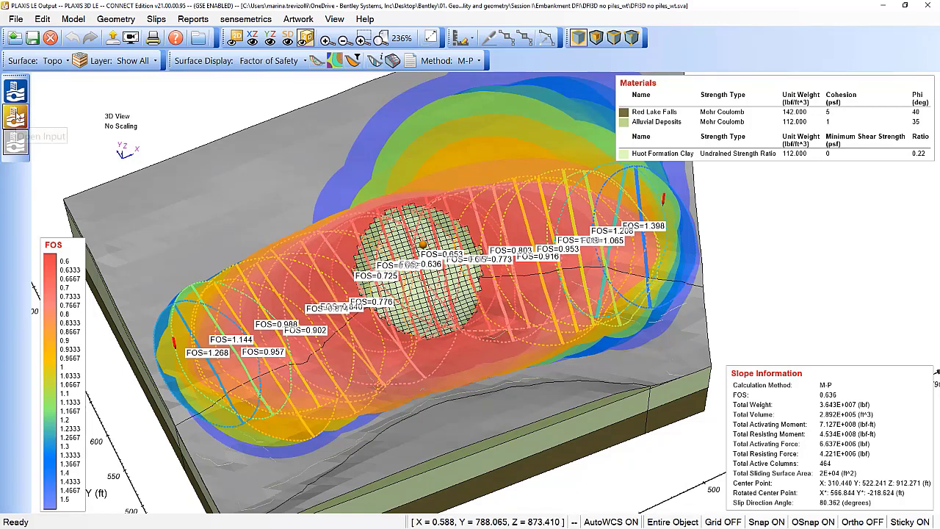
{"action": "left_click", "coordinate": [16, 119]}
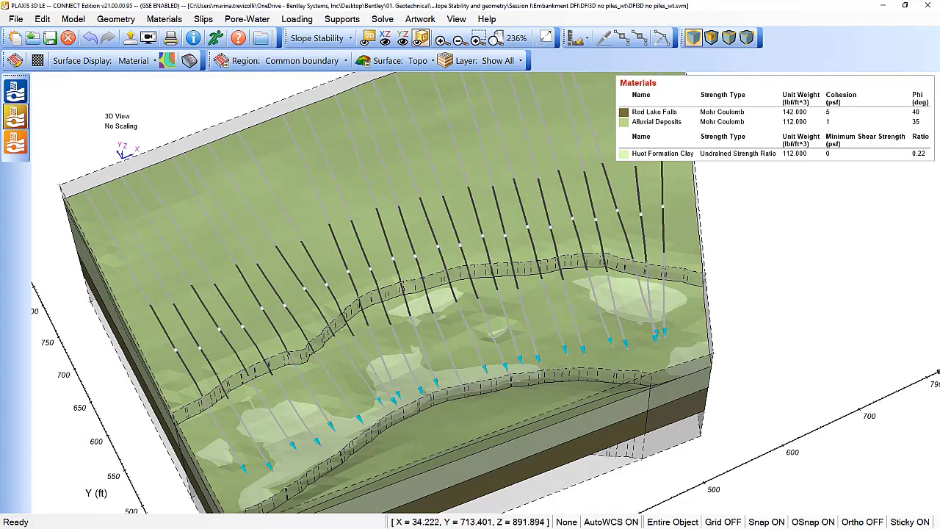
- Change the Pile micro-pile support type's shear strength from 7000 to 1160250 lbf
{"action": "left_click", "coordinate": [342, 19]}
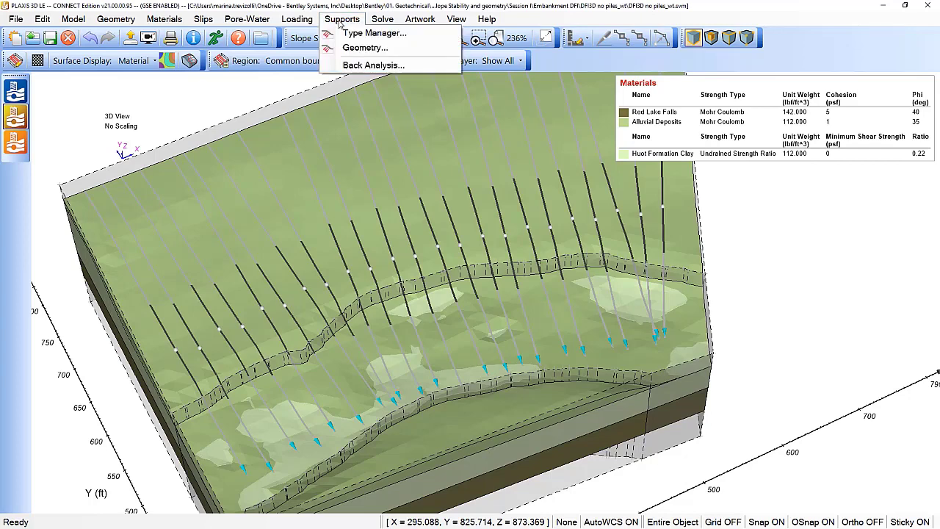
{"action": "left_click", "coordinate": [373, 33]}
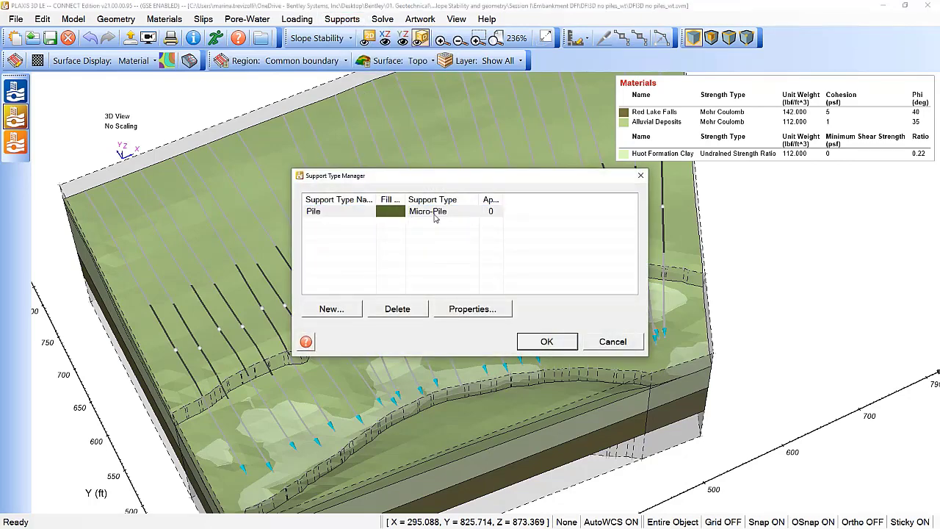
{"action": "double_click", "coordinate": [434, 213]}
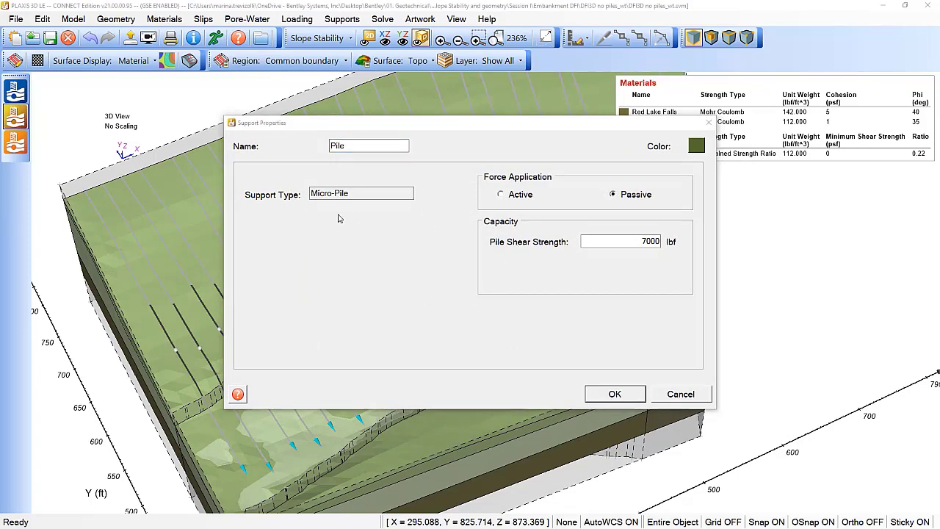
{"action": "left_click", "coordinate": [682, 241]}
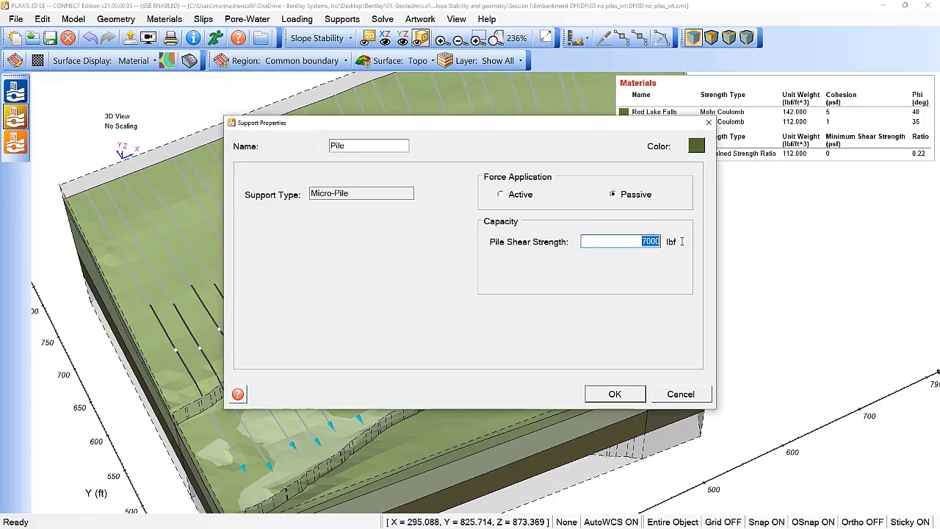
{"action": "type", "text": "116025"}
{"action": "left_click", "coordinate": [593, 397]}
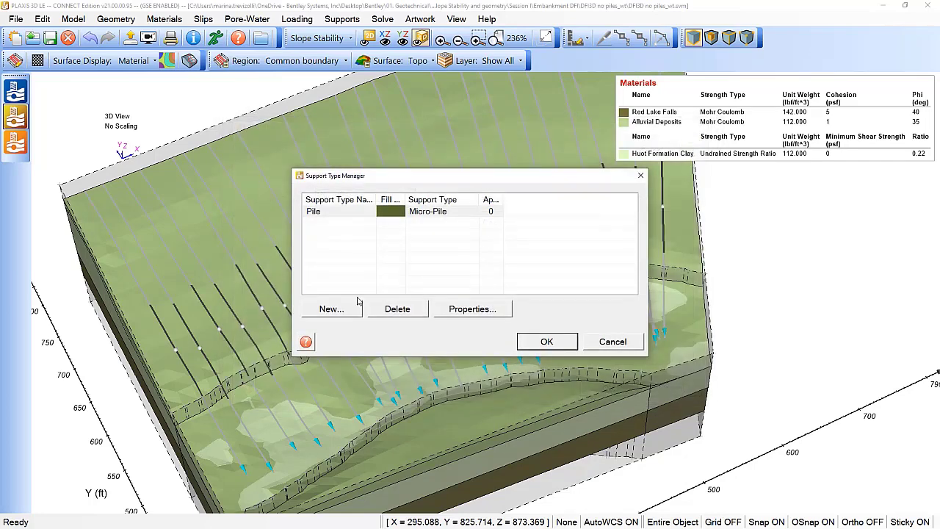
{"action": "left_click", "coordinate": [546, 342]}
{"action": "left_click", "coordinate": [342, 19]}
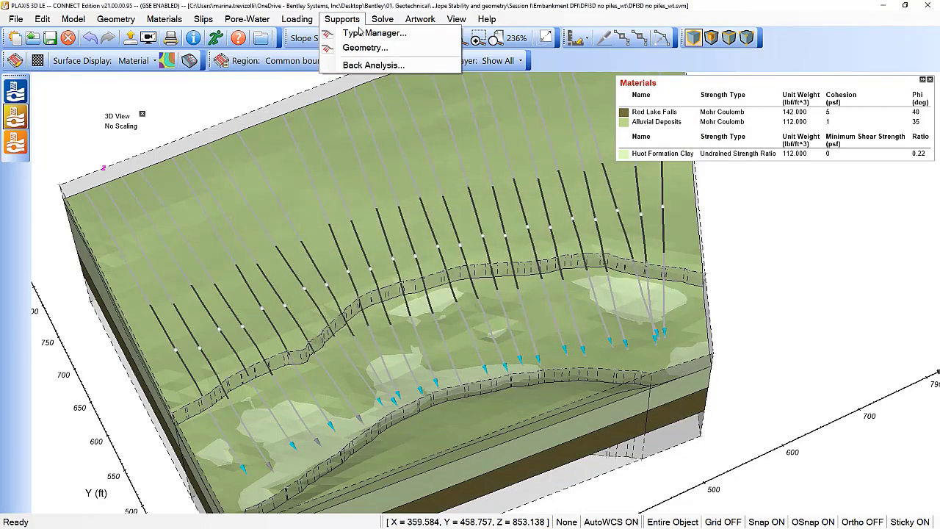
- Open Support Geometries and clear all existing support rows from the table
{"action": "left_click", "coordinate": [365, 48]}
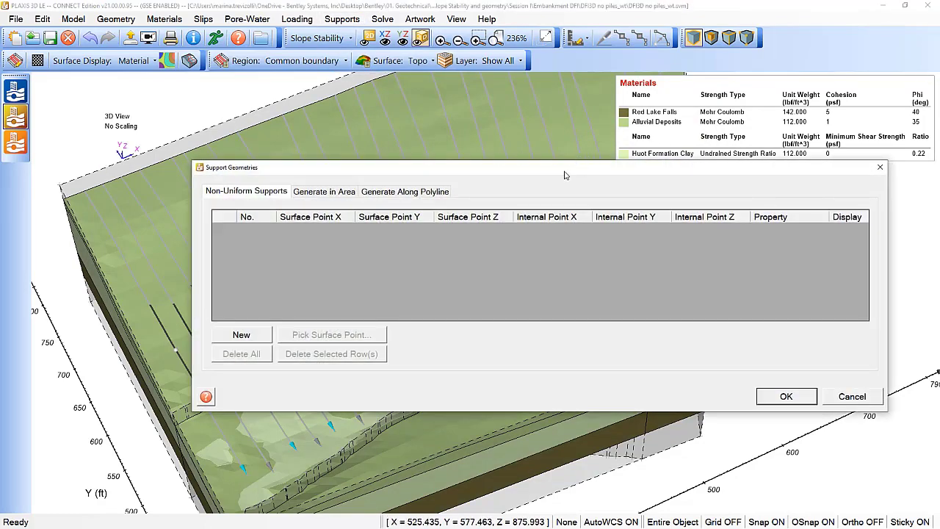
{"action": "left_click_drag", "start_coordinate": [565, 174], "coordinate": [597, 317]}
{"action": "scroll", "coordinate": [328, 230], "scroll_direction": "down", "scroll_amount": 2}
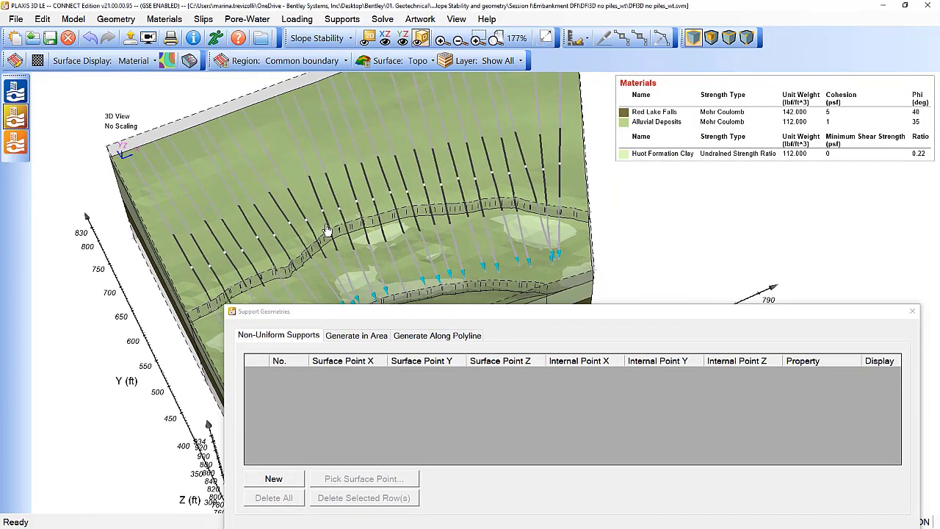
{"action": "left_click_drag", "start_coordinate": [327, 230], "coordinate": [326, 251]}
{"action": "left_click_drag", "start_coordinate": [329, 315], "coordinate": [315, 278]}
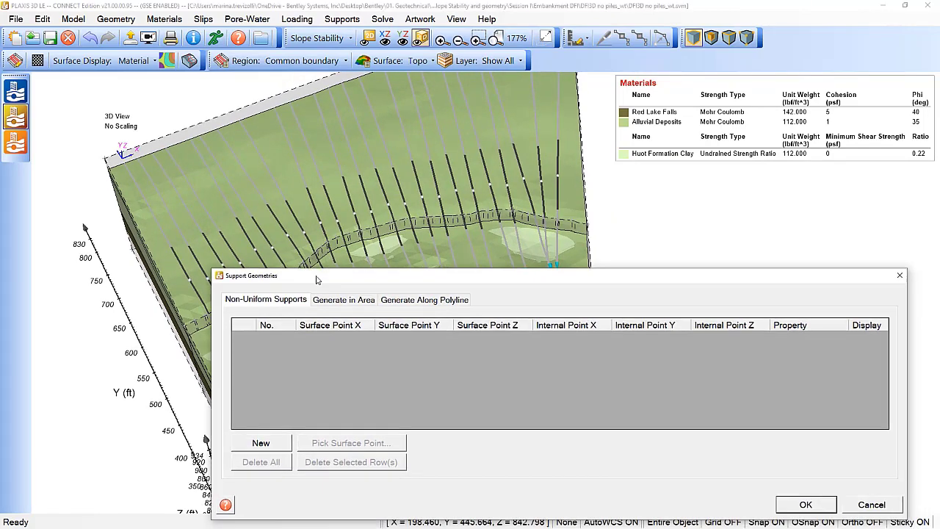
{"action": "left_click", "coordinate": [277, 447]}
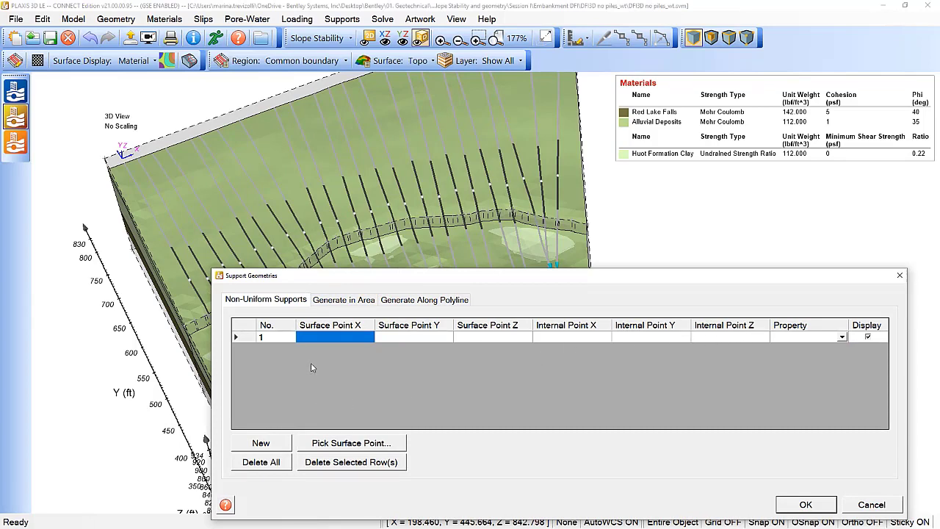
{"action": "left_click", "coordinate": [272, 465]}
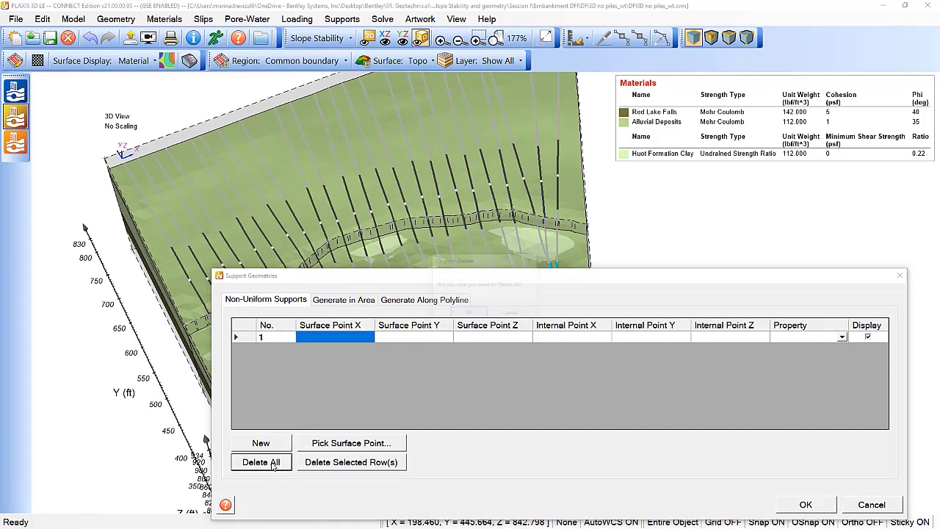
{"action": "left_click", "coordinate": [464, 311]}
- Generate Pile micro-piles along a polyline, 74 ft long and spaced 24 ft apart
{"action": "left_click", "coordinate": [358, 307]}
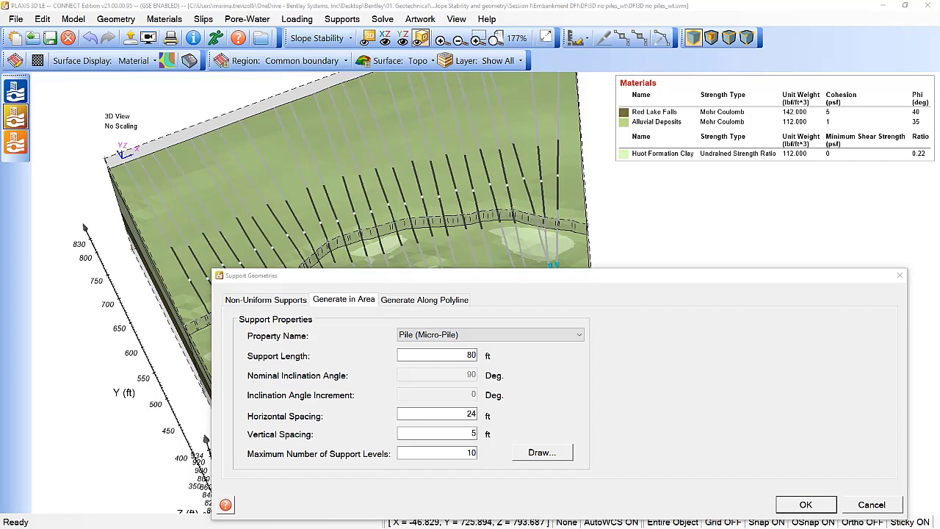
{"action": "left_click", "coordinate": [443, 299]}
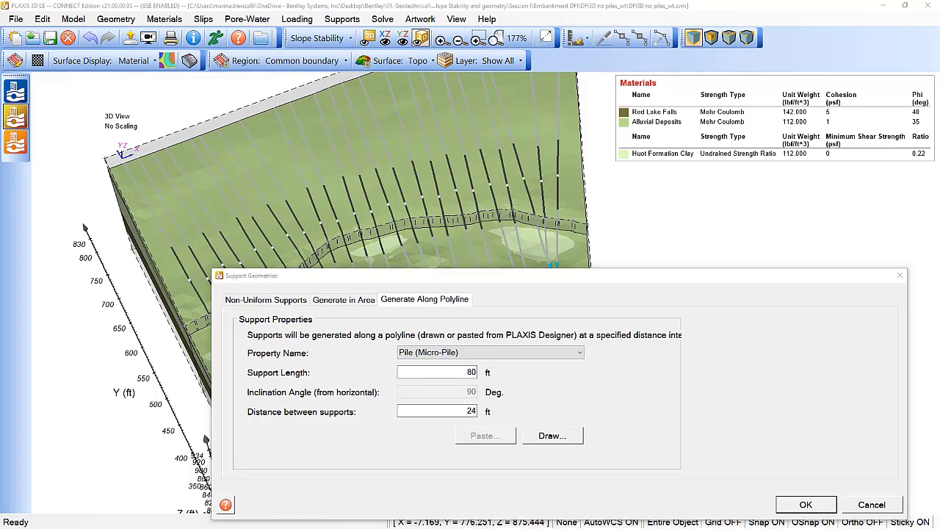
{"action": "double_click", "coordinate": [473, 372]}
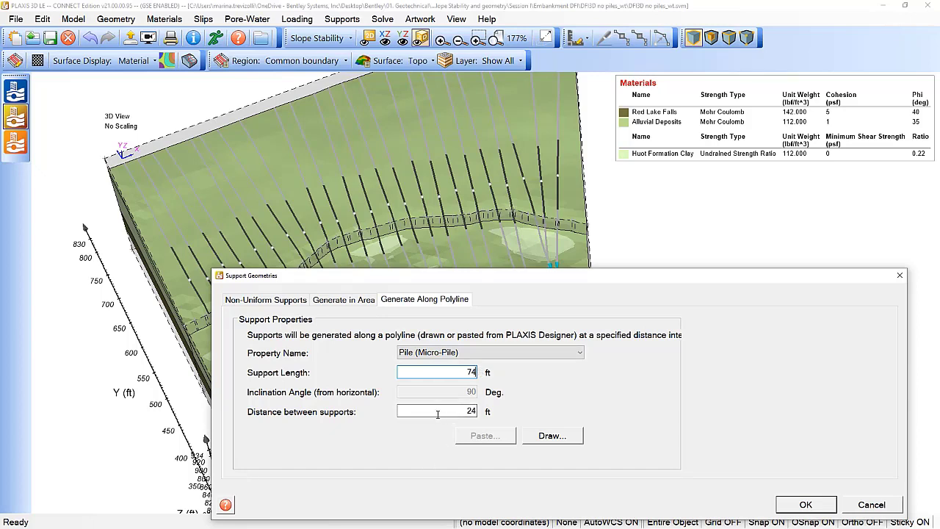
{"action": "left_click", "coordinate": [580, 437]}
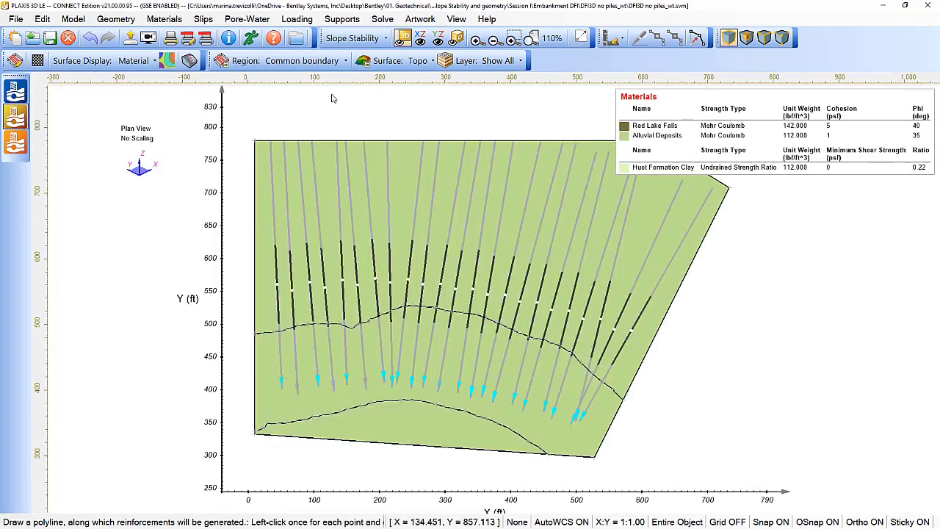
- Draw the first pile polyline across the slope from the left edge to near X 477
{"action": "left_click", "coordinate": [340, 19]}
{"action": "left_click", "coordinate": [364, 48]}
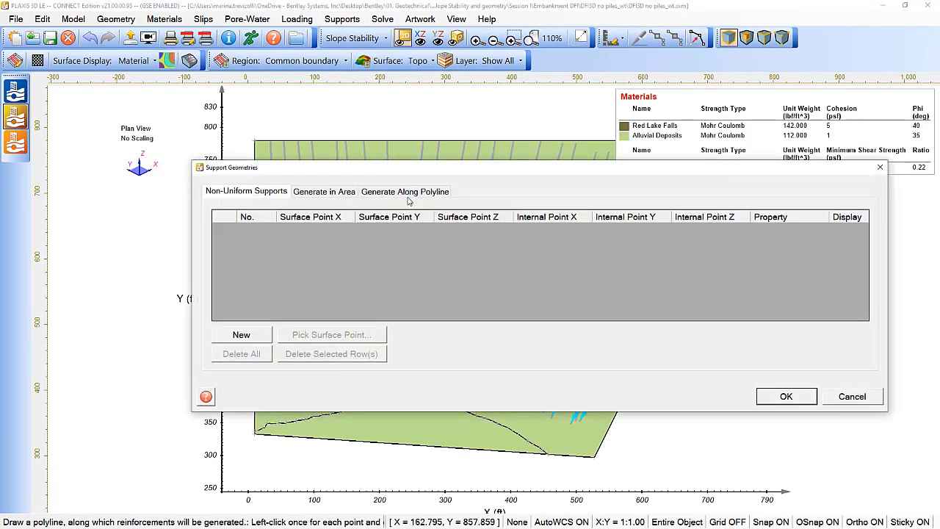
{"action": "left_click", "coordinate": [405, 191]}
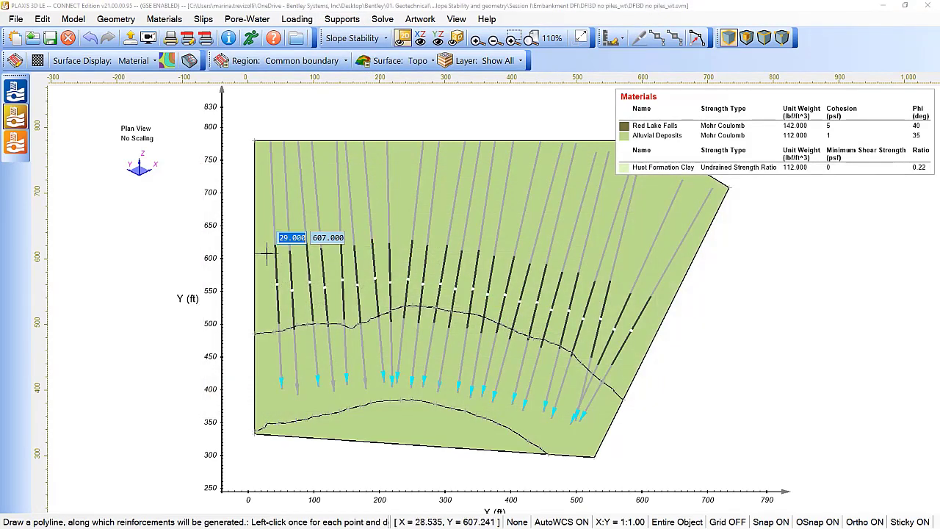
{"action": "left_click", "coordinate": [277, 248]}
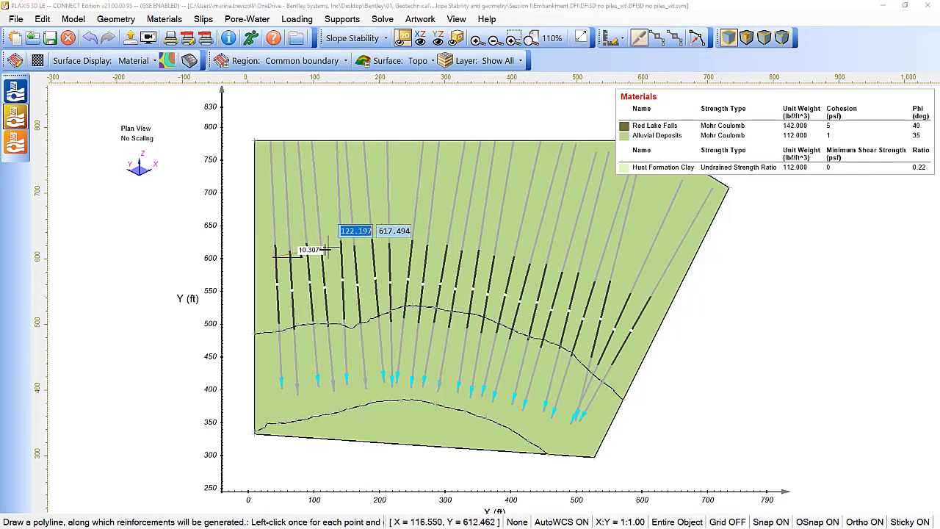
{"action": "left_click", "coordinate": [401, 247]}
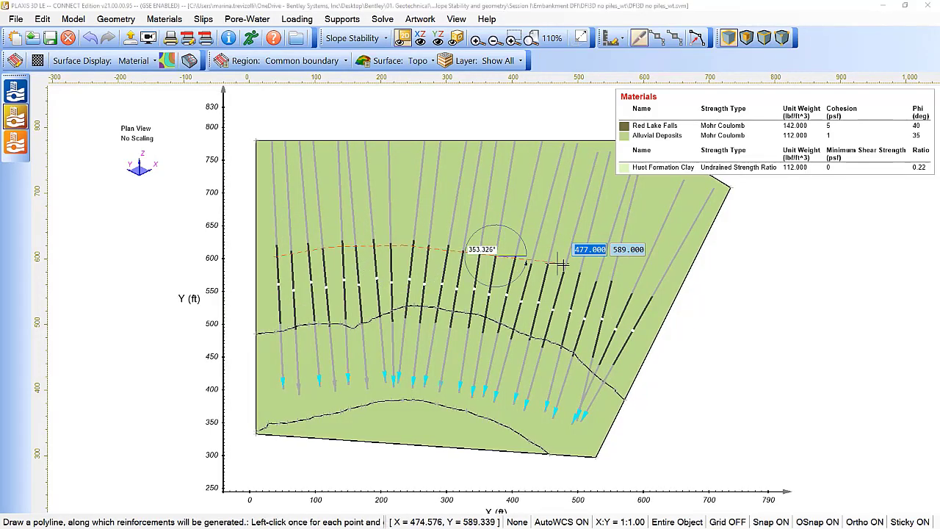
{"action": "double_click", "coordinate": [652, 301]}
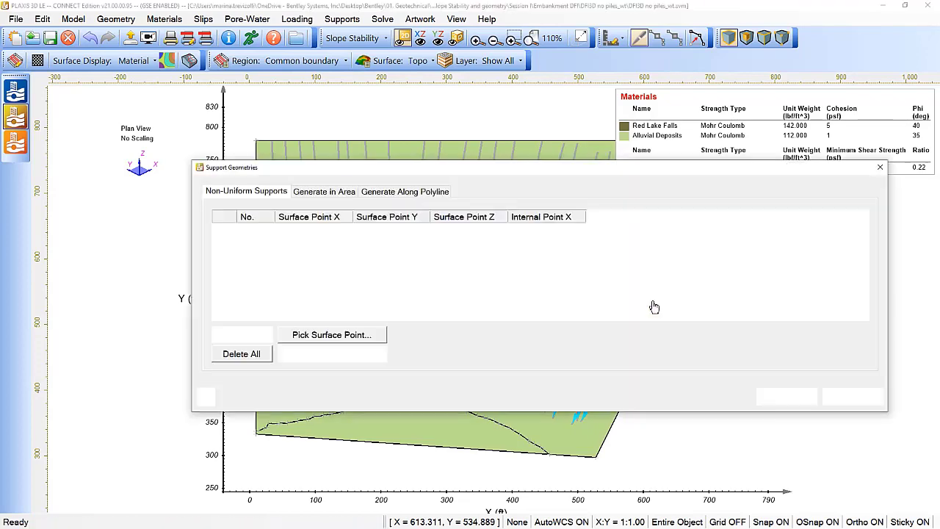
- Draw a second pile polyline from near X 40, Y 557 to near X 490
{"action": "left_click", "coordinate": [373, 193]}
{"action": "left_click", "coordinate": [593, 325]}
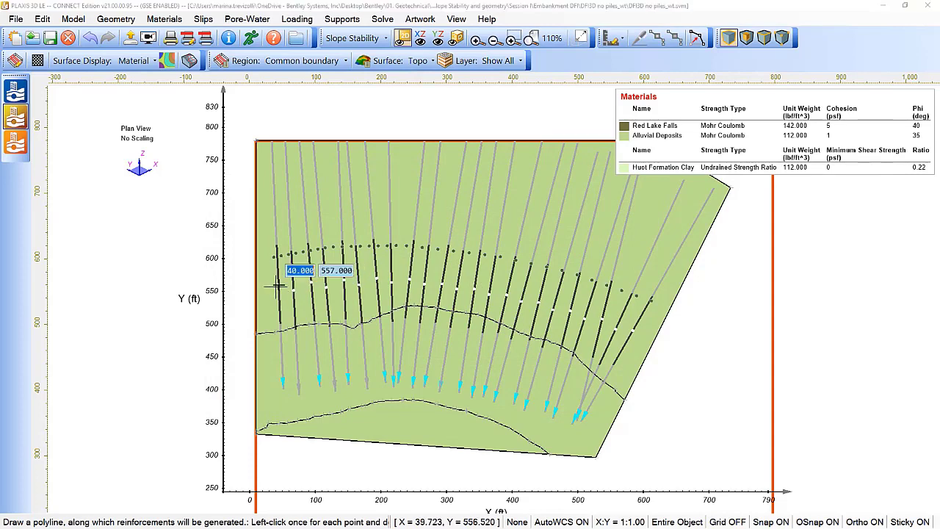
{"action": "left_click", "coordinate": [277, 286]}
{"action": "left_click", "coordinate": [462, 283]}
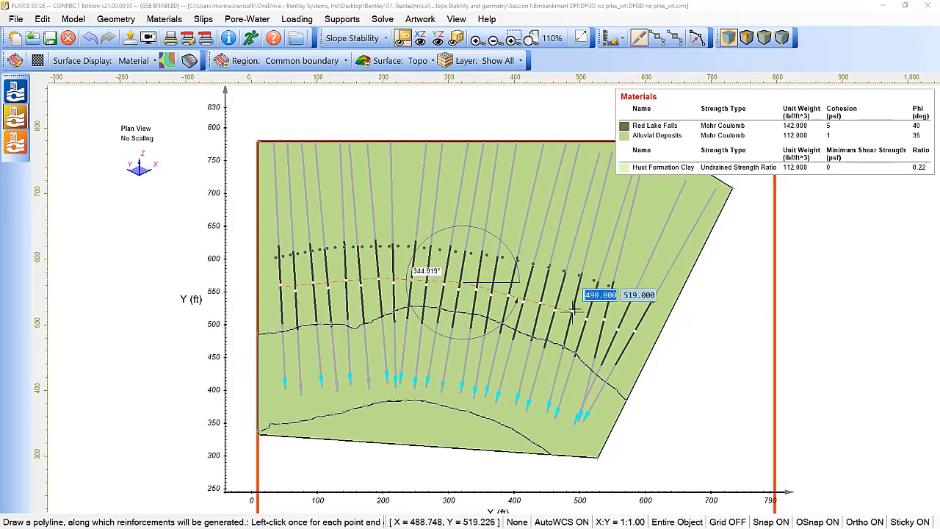
{"action": "left_click", "coordinate": [574, 311]}
{"action": "right_click", "coordinate": [632, 319]}
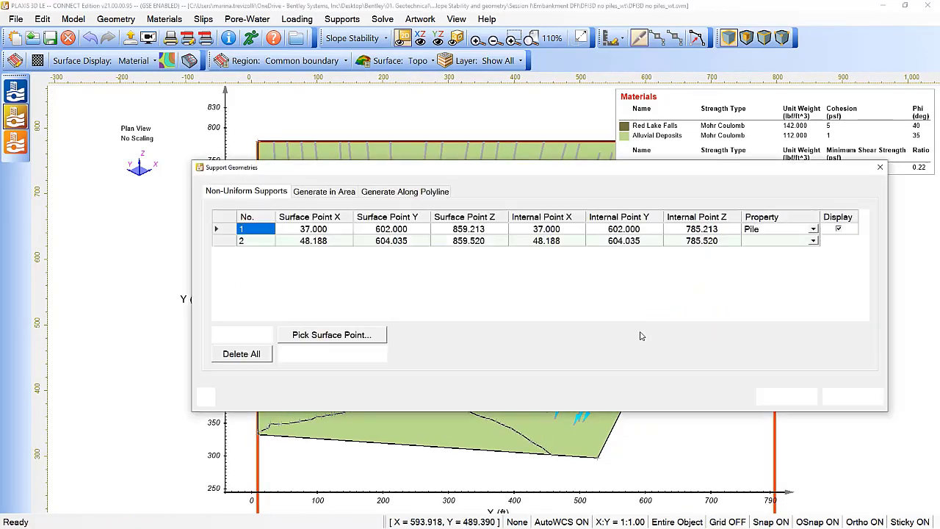
- Draw a third pile polyline ending near X 560 and confirm the generated piles
{"action": "left_click", "coordinate": [379, 194]}
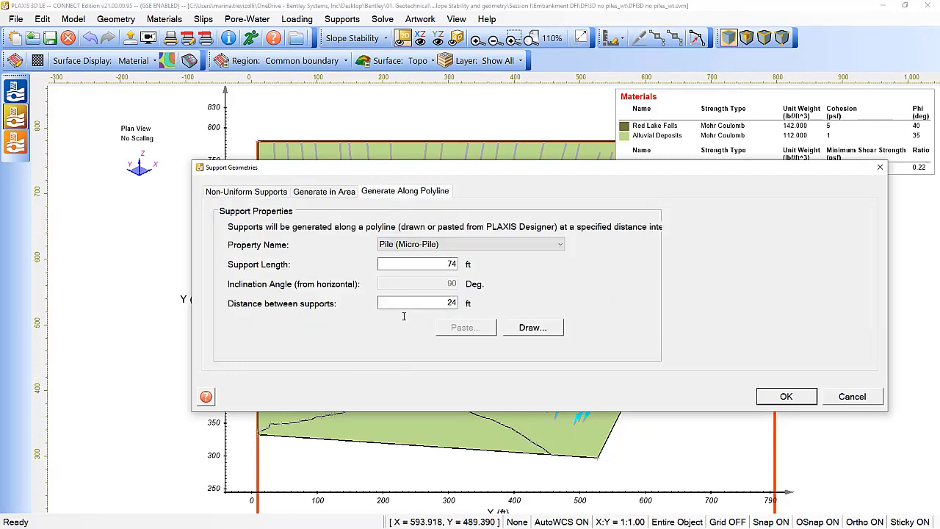
{"action": "left_click", "coordinate": [532, 327]}
{"action": "left_click", "coordinate": [284, 316]}
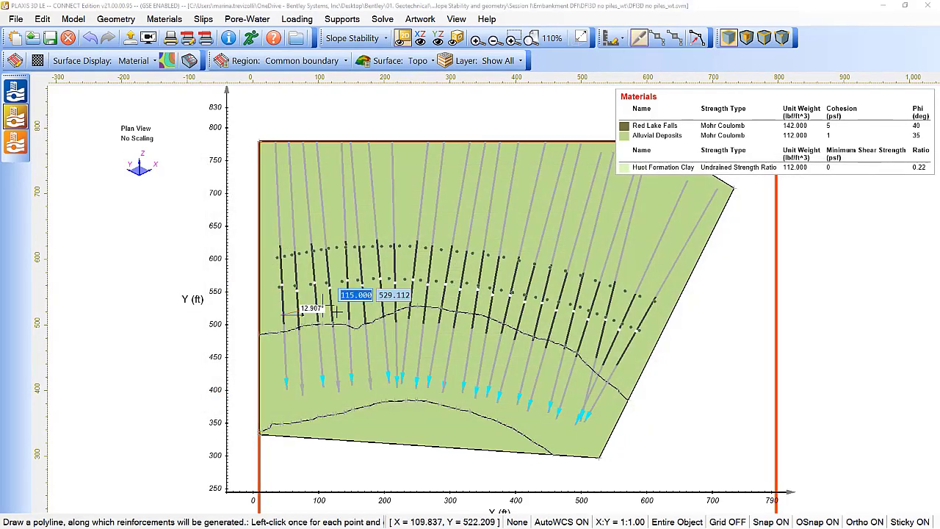
{"action": "left_click", "coordinate": [497, 324]}
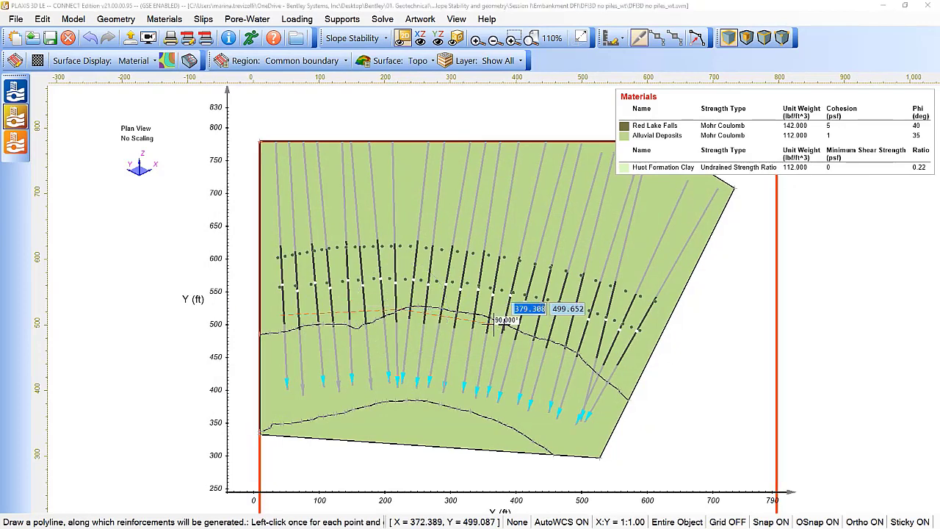
{"action": "right_click", "coordinate": [620, 361]}
{"action": "left_click", "coordinate": [771, 398]}
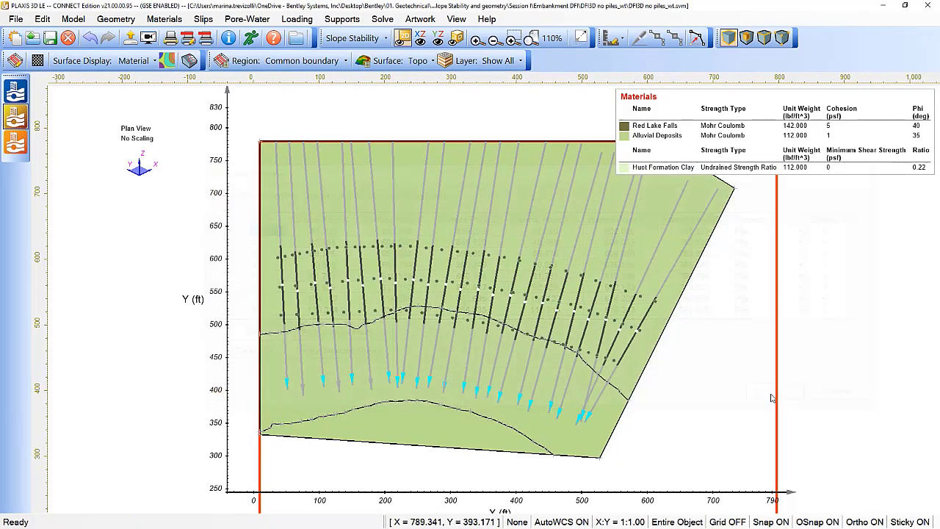
{"action": "left_click", "coordinate": [342, 19]}
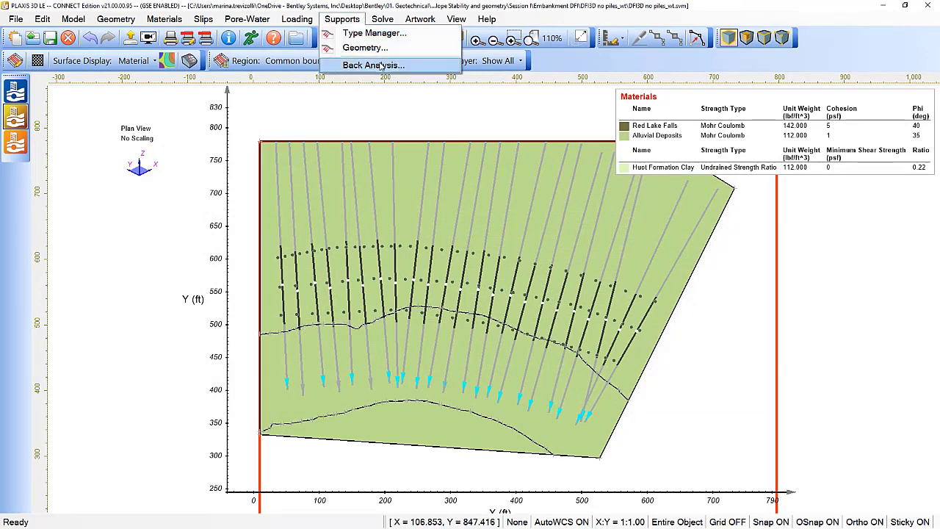
{"action": "left_click", "coordinate": [432, 116]}
- In 3D view, set all Common boundary soil layers to 50 opacity and orbit to see the piles
{"action": "left_click", "coordinate": [456, 38]}
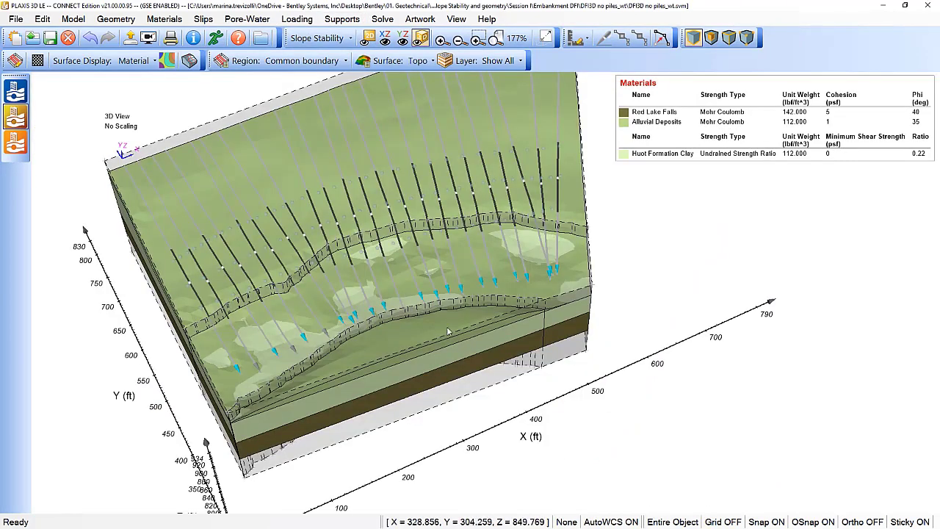
{"action": "scroll", "coordinate": [470, 326], "scroll_direction": "up", "scroll_amount": 3}
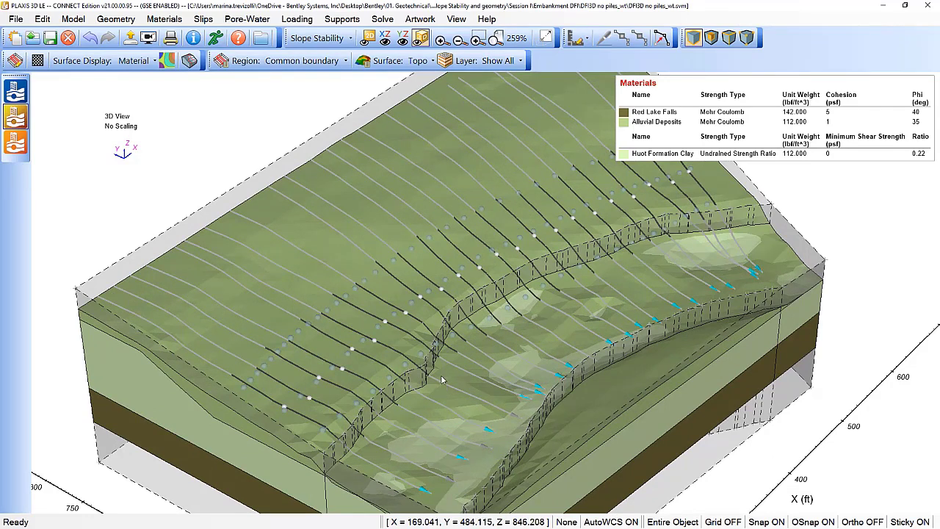
{"action": "left_click", "coordinate": [165, 20]}
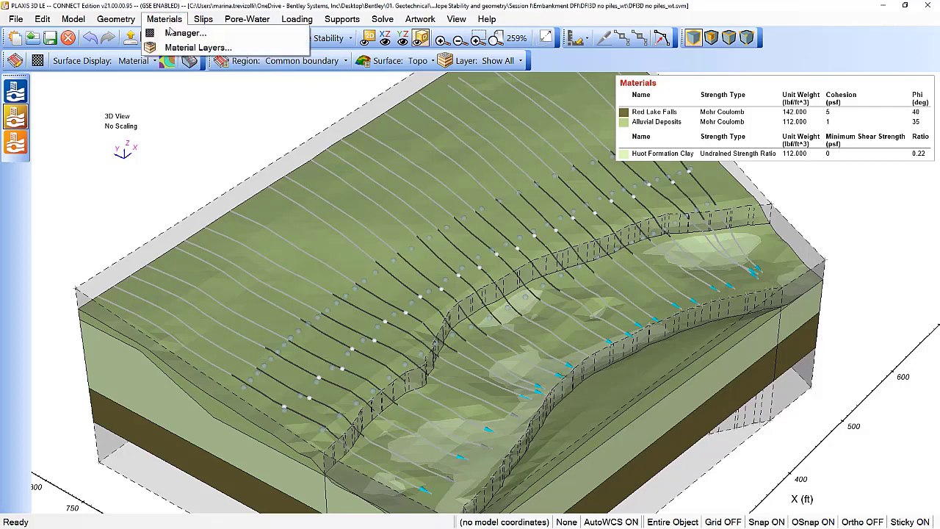
{"action": "left_click", "coordinate": [199, 47]}
{"action": "left_click", "coordinate": [419, 138]}
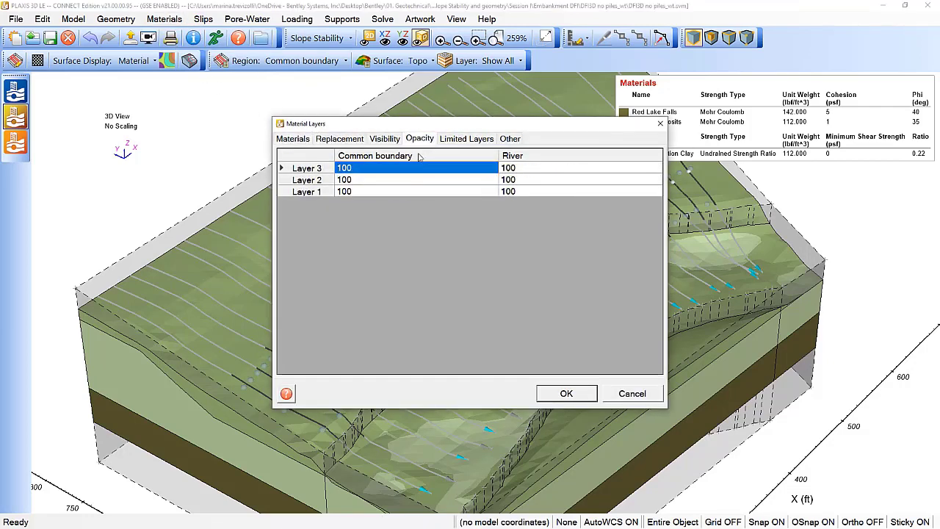
{"action": "left_click", "coordinate": [418, 156]}
{"action": "type", "text": "50"}
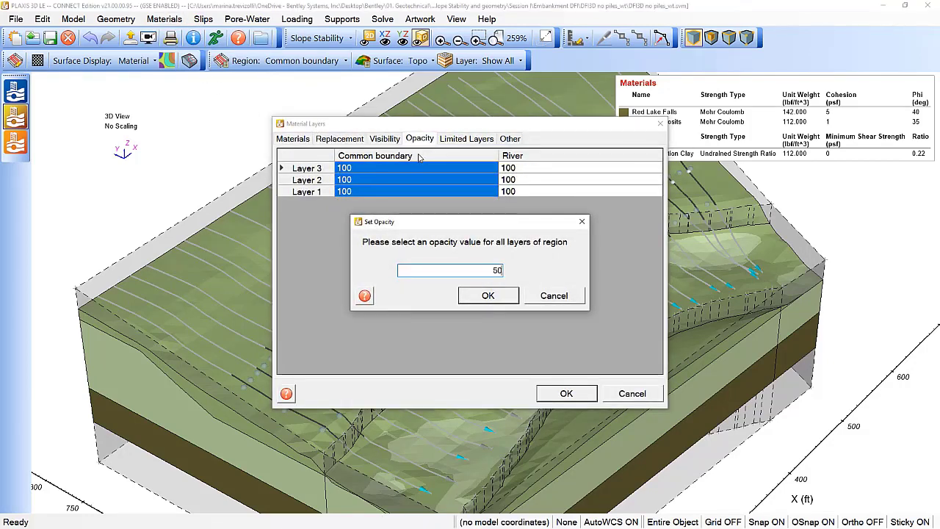
{"action": "key", "text": "Return"}
{"action": "left_click", "coordinate": [554, 396]}
{"action": "left_click_drag", "start_coordinate": [543, 400], "coordinate": [353, 456]}
{"action": "scroll", "coordinate": [363, 373], "scroll_direction": "up", "scroll_amount": 3}
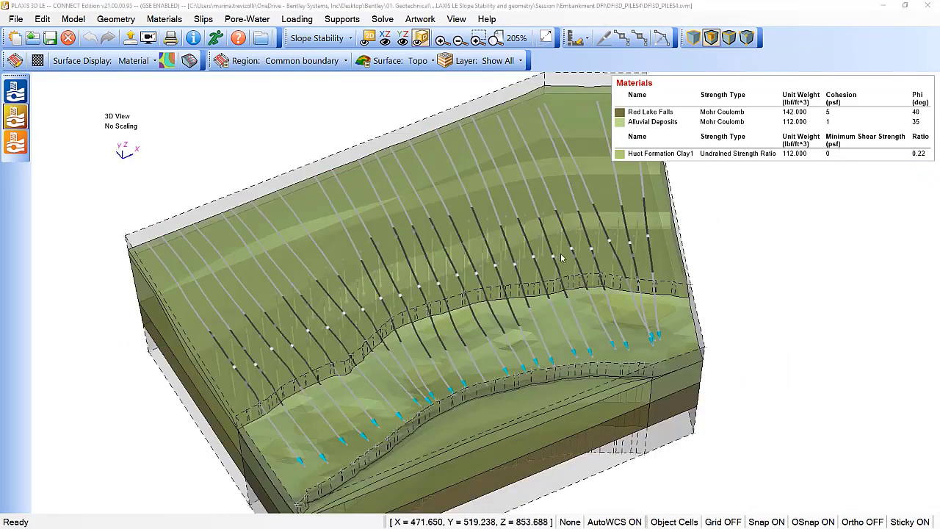
{"action": "left_click", "coordinate": [86, 20]}
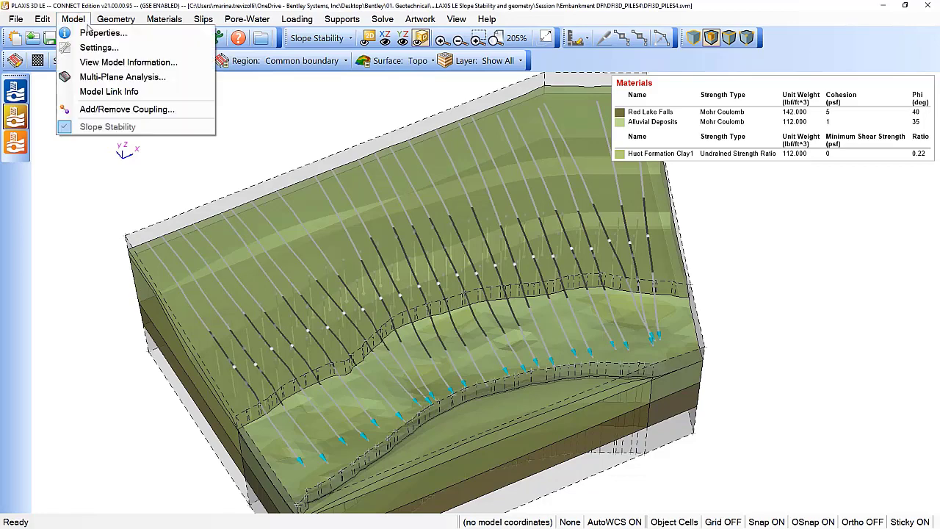
{"action": "left_click", "coordinate": [122, 77]}
{"action": "left_click_drag", "start_coordinate": [297, 59], "coordinate": [419, 47]}
{"action": "left_click", "coordinate": [555, 67]}
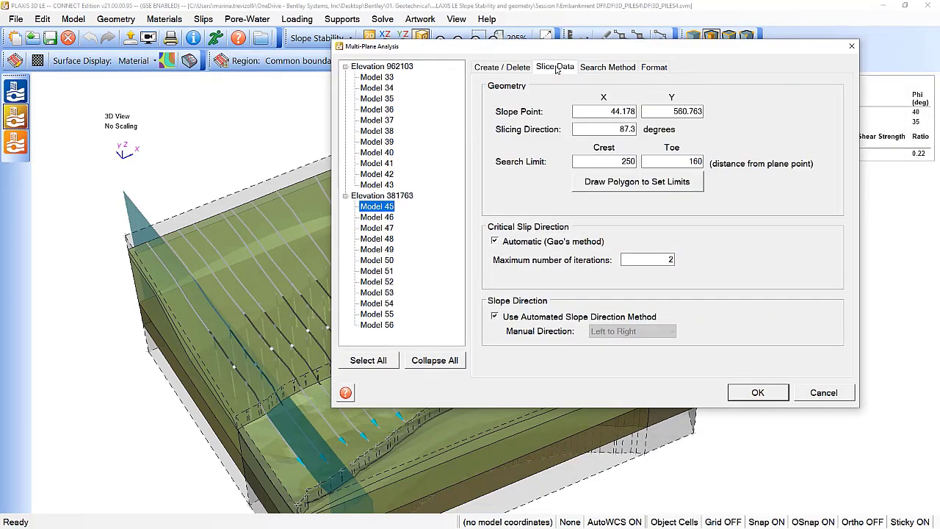
{"action": "left_click", "coordinate": [600, 67]}
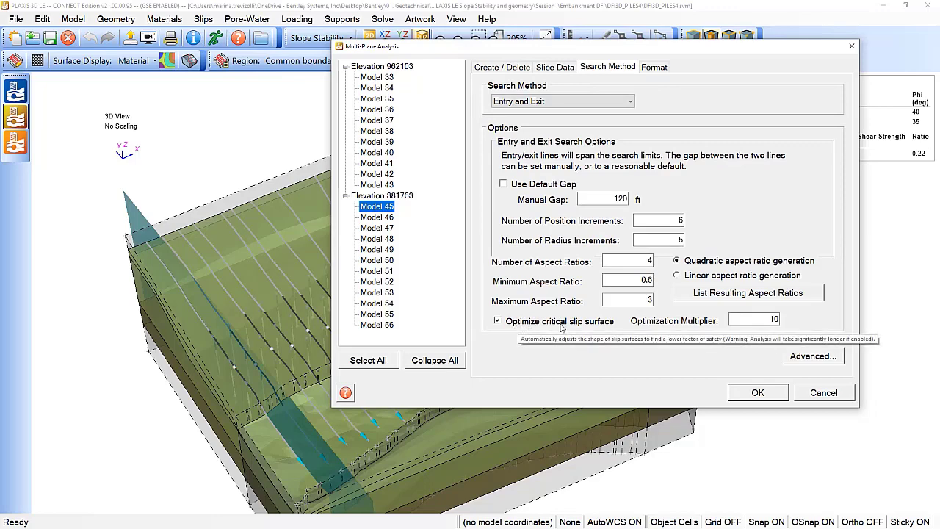
{"action": "left_click", "coordinate": [378, 218]}
{"action": "left_click", "coordinate": [376, 208]}
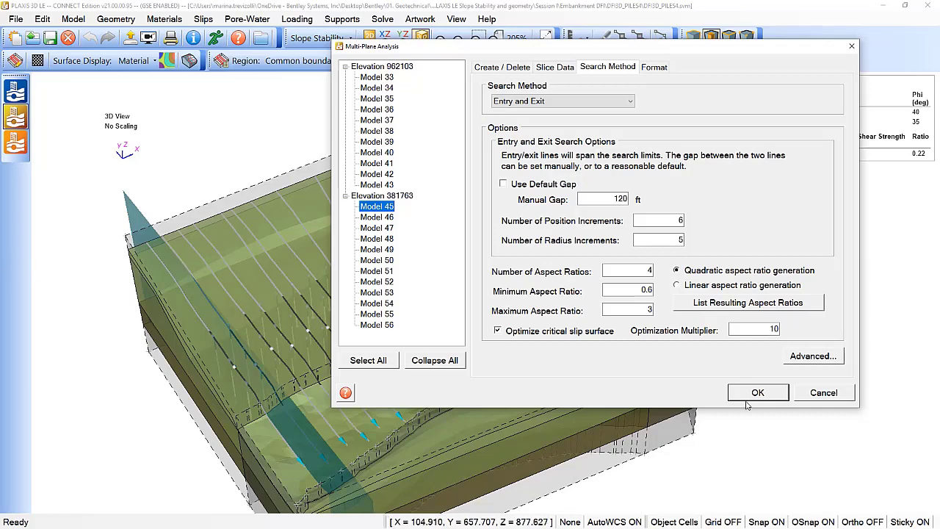
{"action": "left_click", "coordinate": [820, 393]}
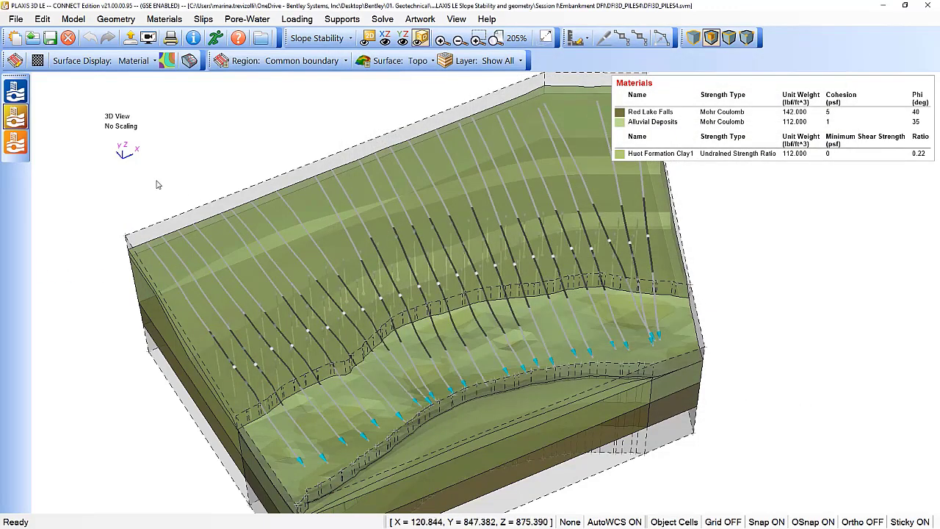
- Open the piled slope's results (critical M-P FOS 1.874) and orbit around the slip surfaces
{"action": "left_click", "coordinate": [24, 146]}
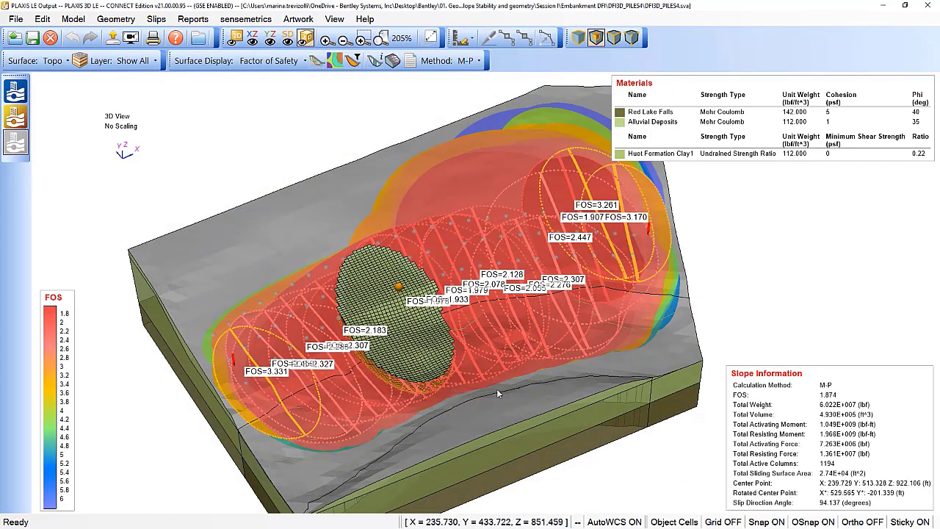
{"action": "mouse_move", "coordinate": [835, 409]}
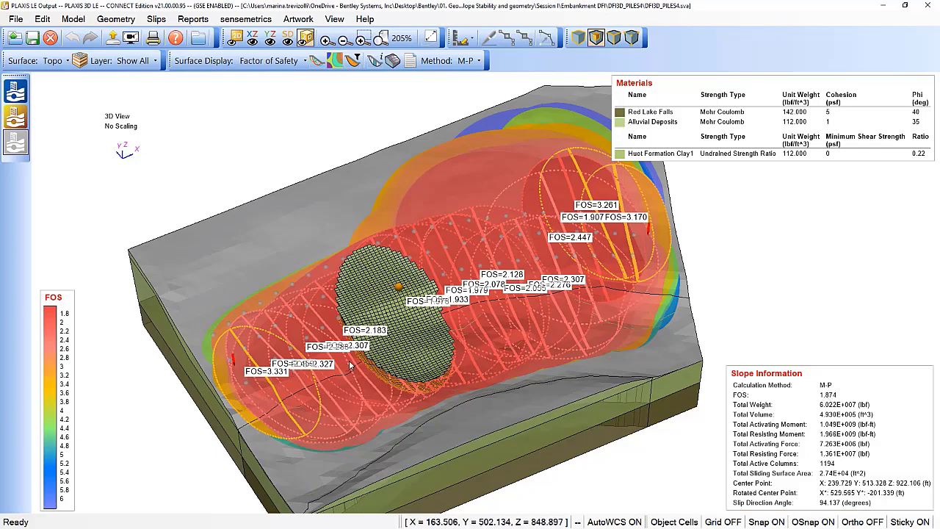
{"action": "scroll", "coordinate": [379, 350], "scroll_direction": "up", "scroll_amount": 5}
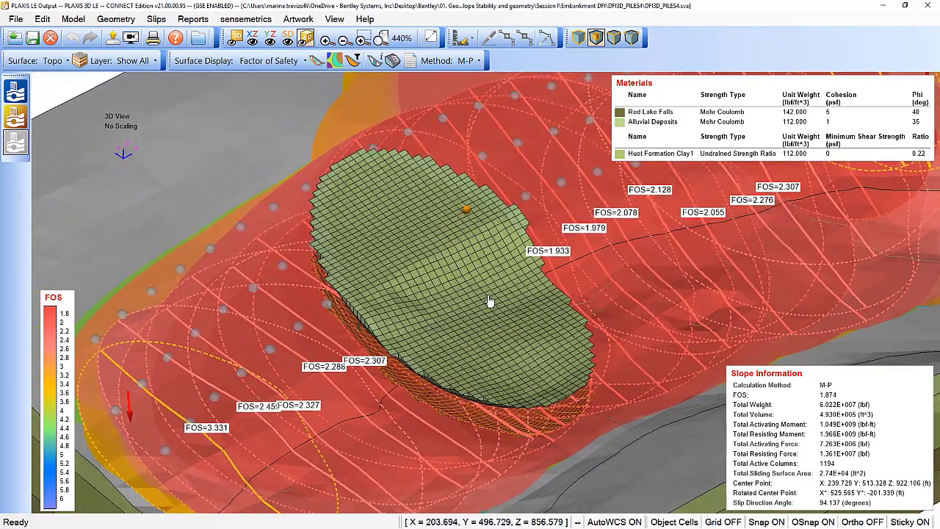
{"action": "middle_click_drag", "start_coordinate": [490, 301], "coordinate": [393, 377]}
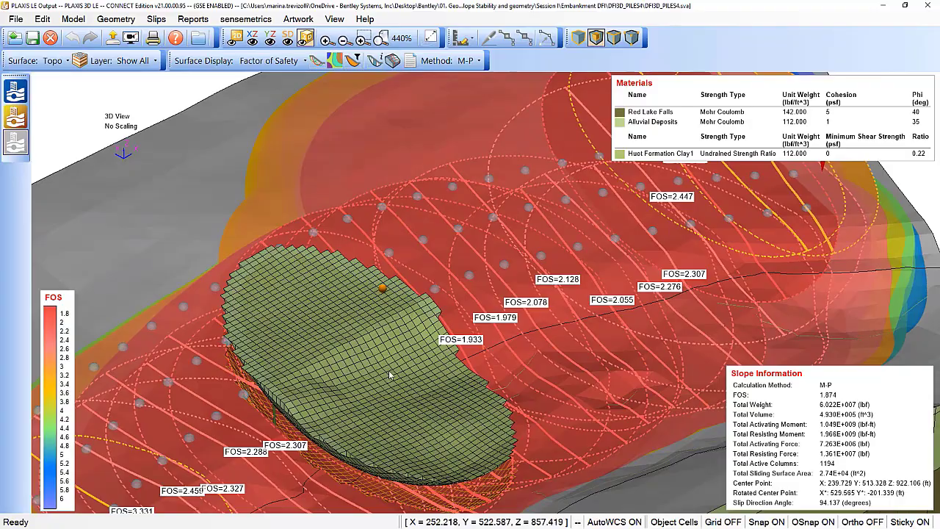
{"action": "middle_click_drag", "start_coordinate": [353, 379], "coordinate": [220, 345]}
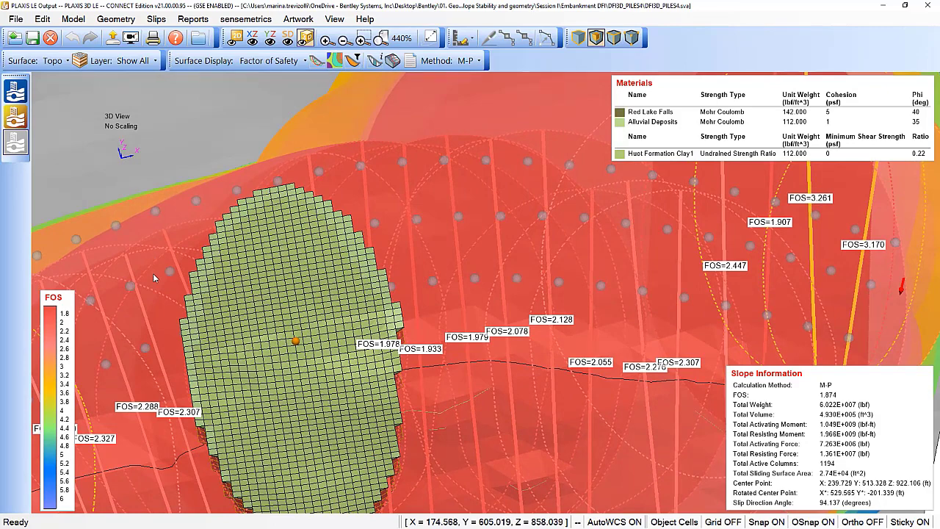
{"action": "scroll", "coordinate": [208, 397], "scroll_direction": "down", "scroll_amount": 3}
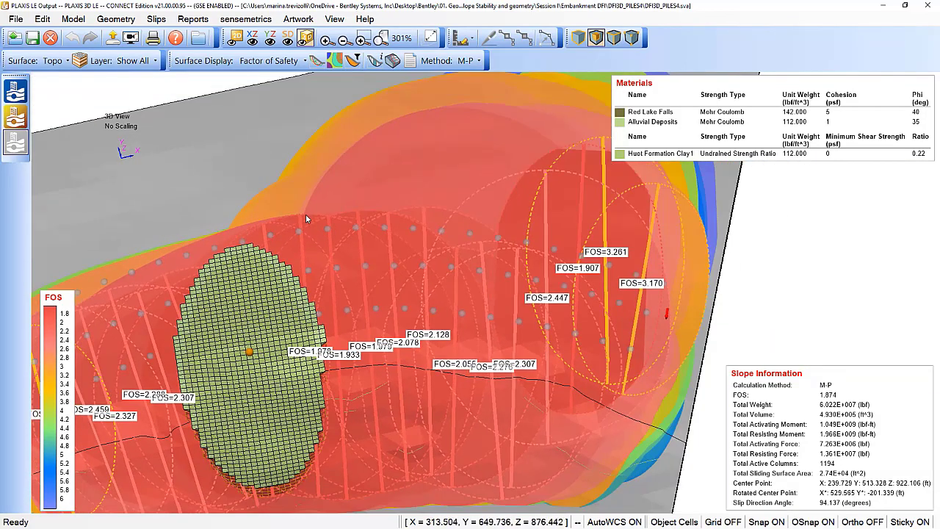
{"action": "middle_click_drag", "start_coordinate": [251, 398], "coordinate": [227, 470]}
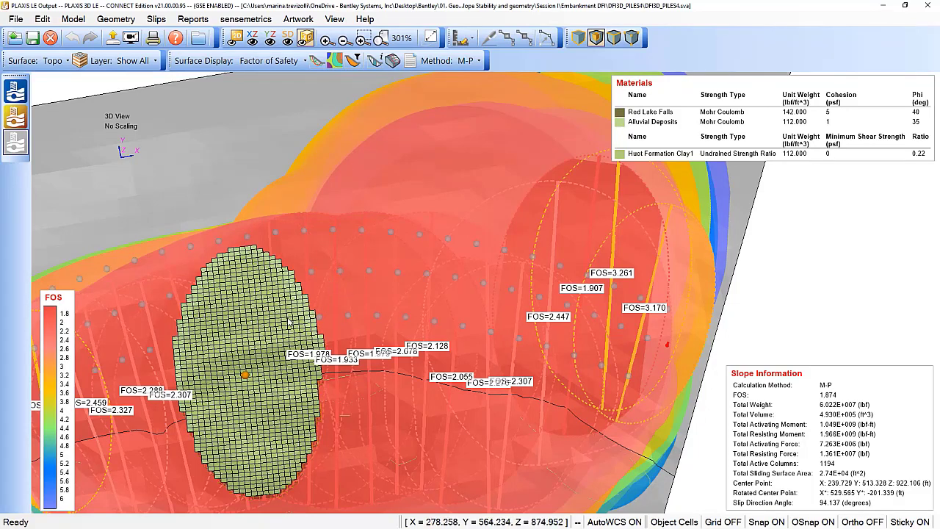
{"action": "left_click_drag", "start_coordinate": [273, 347], "coordinate": [408, 136]}
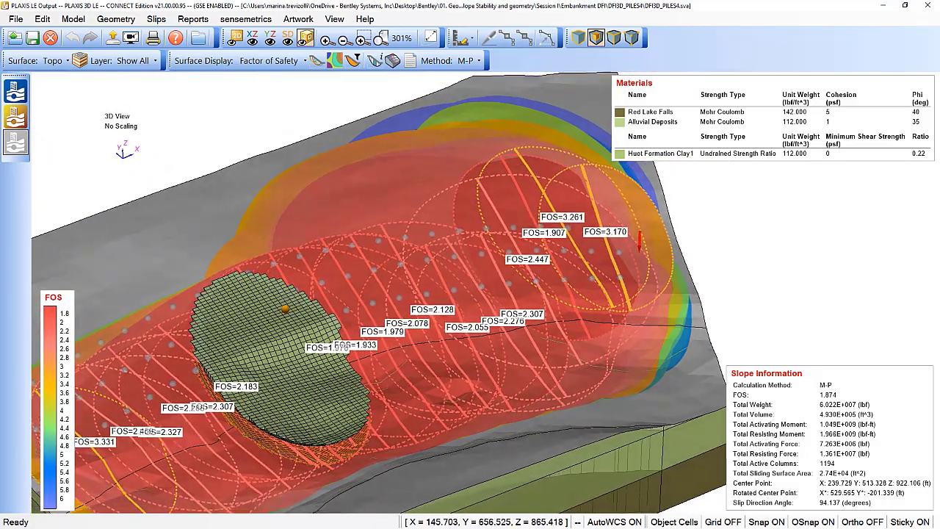
- Set the FOS contour maximum level to 4
{"action": "right_click", "coordinate": [66, 367]}
{"action": "left_click", "coordinate": [118, 396]}
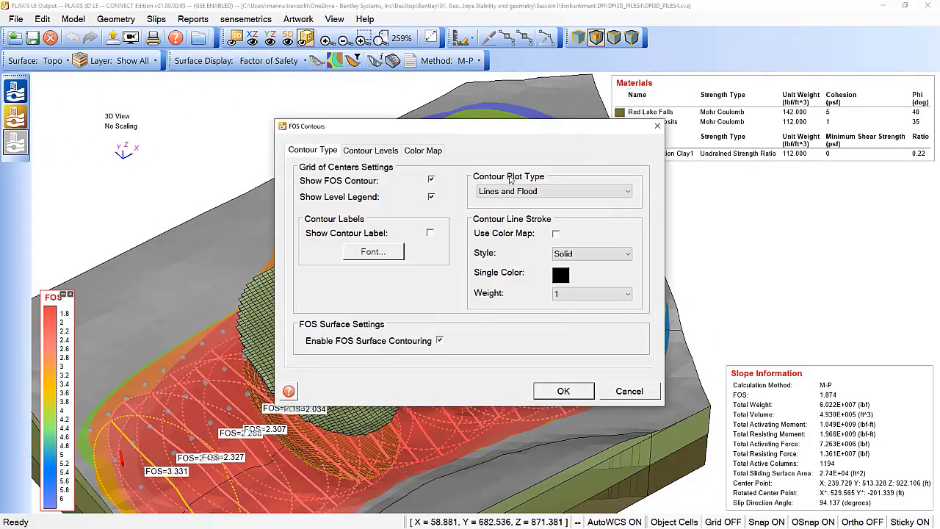
{"action": "left_click", "coordinate": [360, 150]}
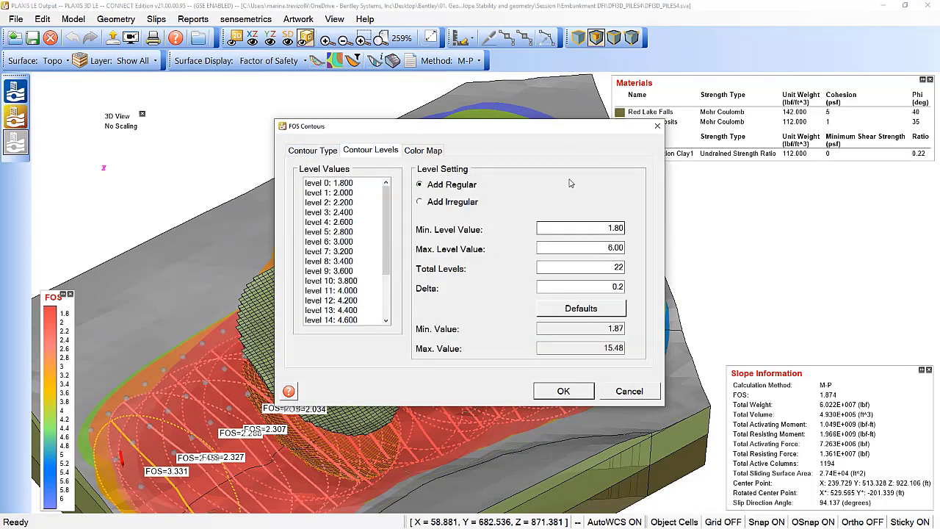
{"action": "double_click", "coordinate": [617, 248]}
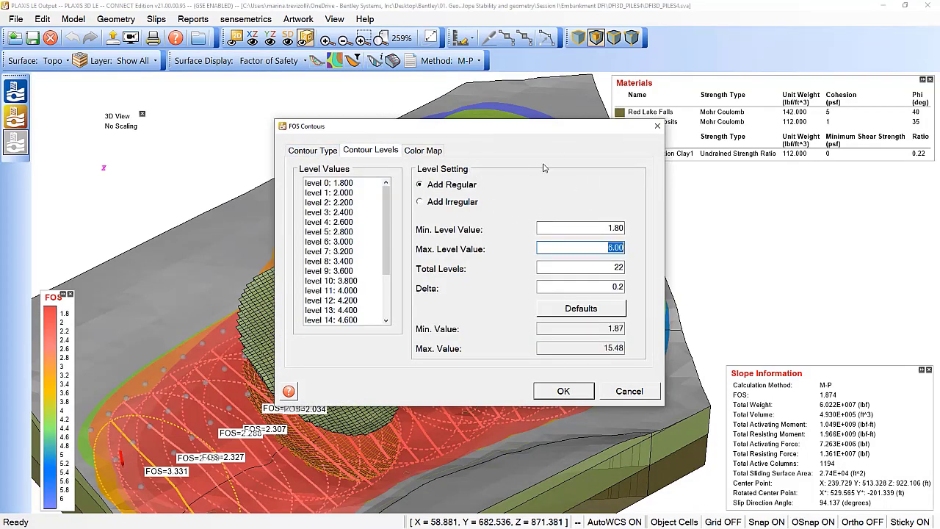
{"action": "type", "text": "4"}
{"action": "left_click", "coordinate": [576, 396]}
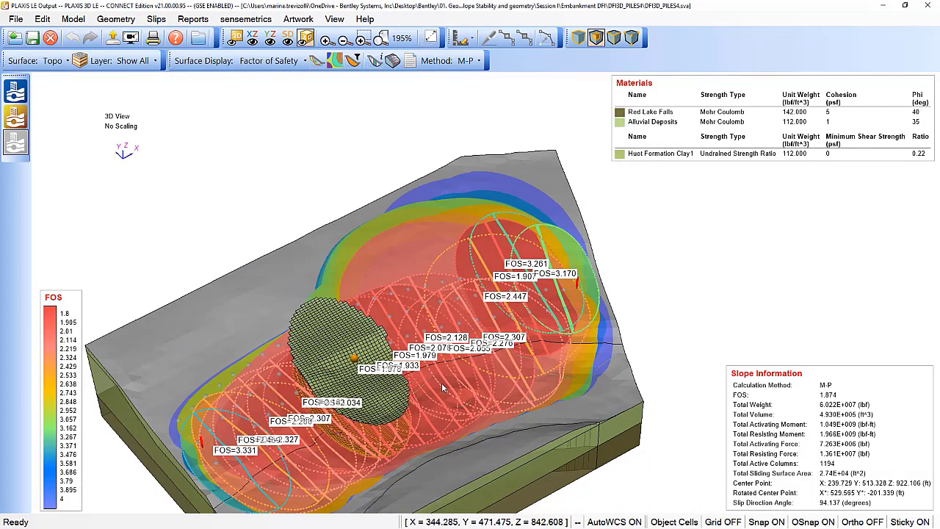
- Set the FOS contour minimum level to 0.8 and orbit around the recoloured slip surfaces
{"action": "right_click", "coordinate": [65, 314]}
{"action": "left_click", "coordinate": [95, 336]}
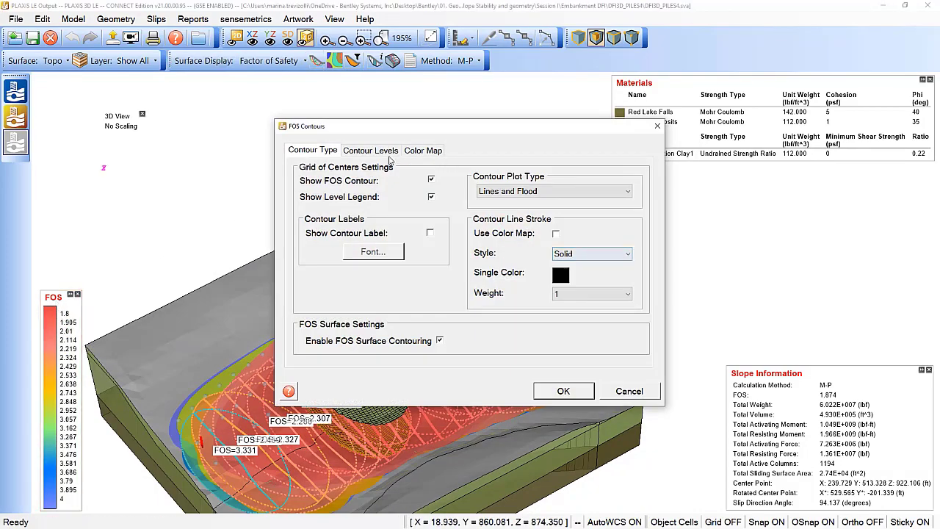
{"action": "left_click", "coordinate": [370, 149]}
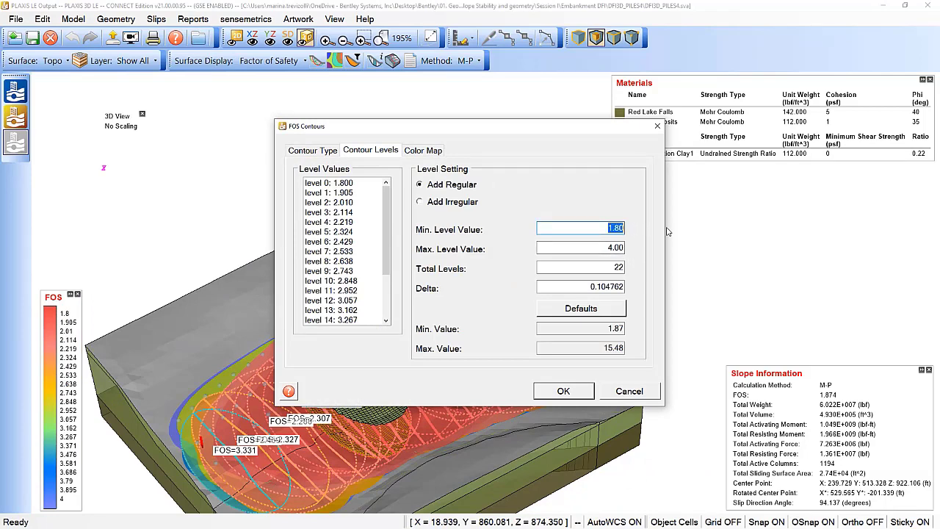
{"action": "type", "text": "0."}
{"action": "left_click", "coordinate": [562, 391]}
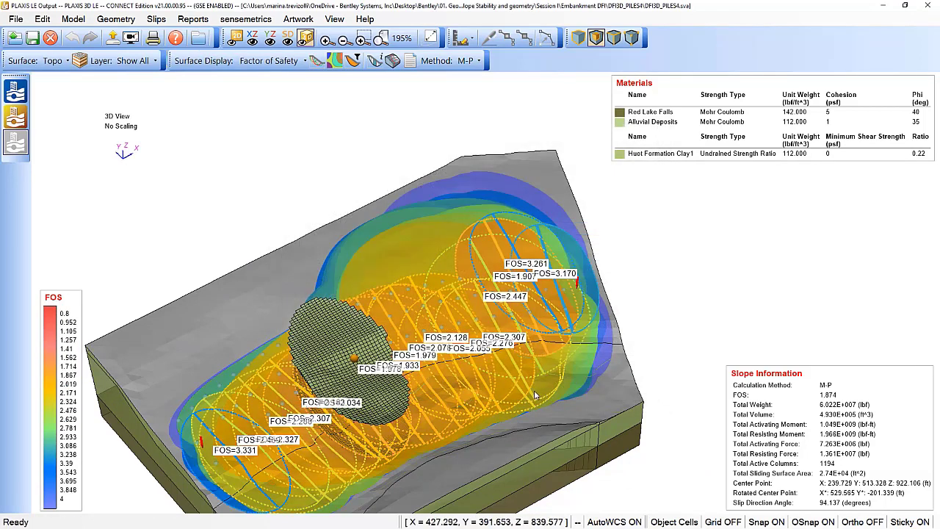
{"action": "left_click_drag", "start_coordinate": [353, 411], "coordinate": [514, 415]}
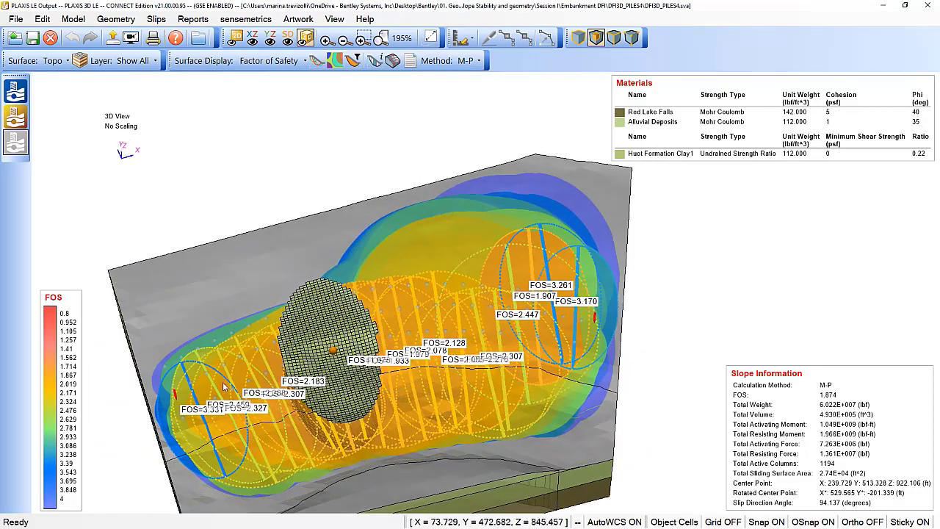
{"action": "scroll", "coordinate": [450, 382], "scroll_direction": "up", "scroll_amount": 5}
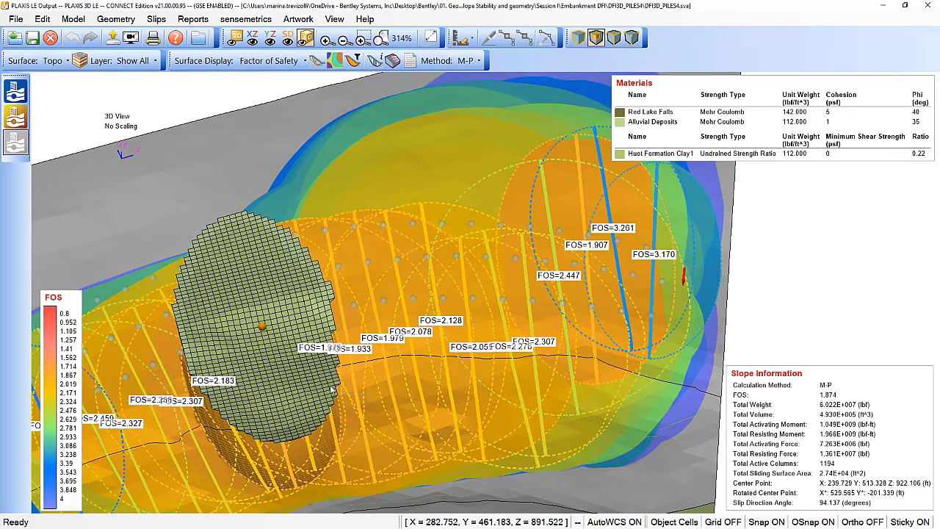
{"action": "middle_click_drag", "start_coordinate": [354, 397], "coordinate": [402, 400]}
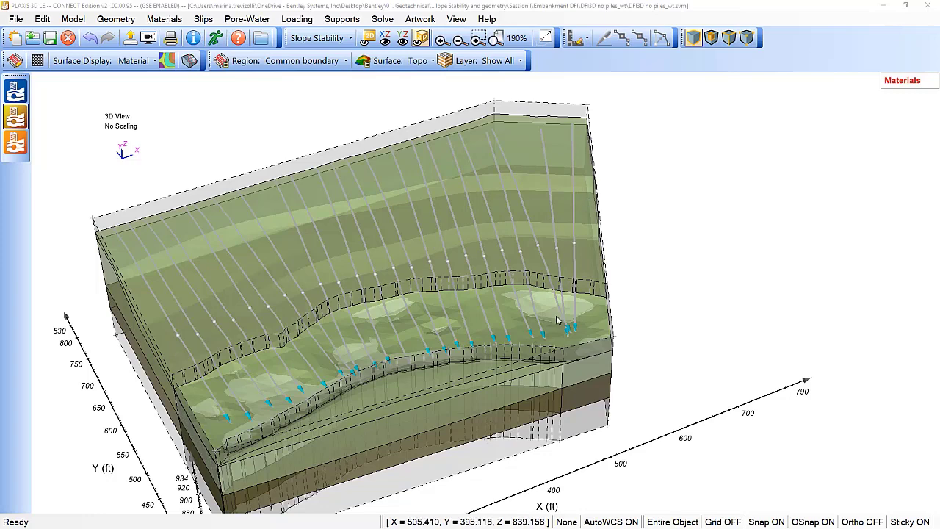
- Review the Save As system-type options, leave it at 3D, and cancel without saving a copy
{"action": "left_click", "coordinate": [16, 19]}
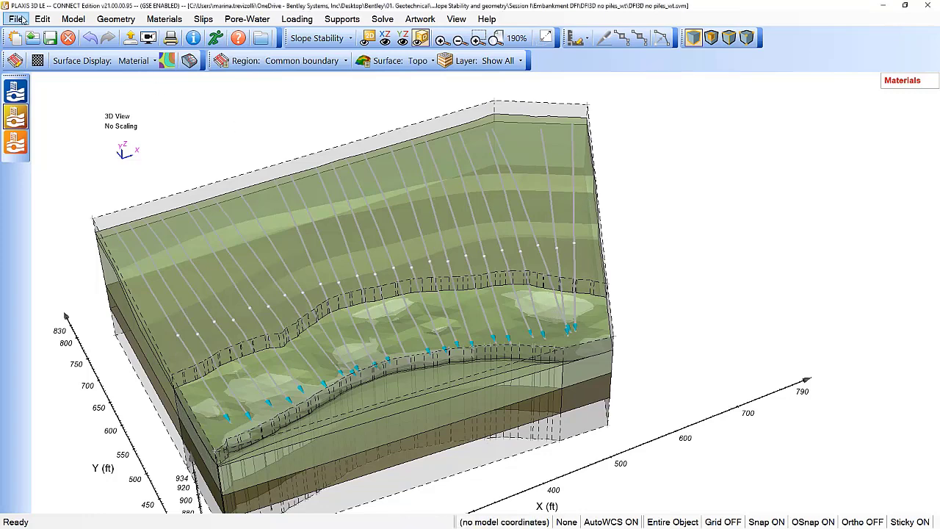
{"action": "left_click", "coordinate": [44, 94]}
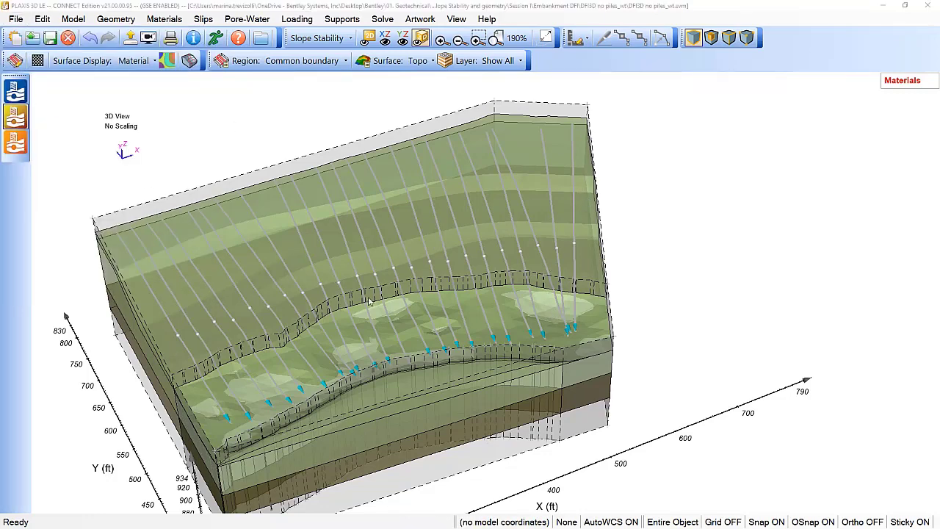
{"action": "left_click", "coordinate": [470, 263]}
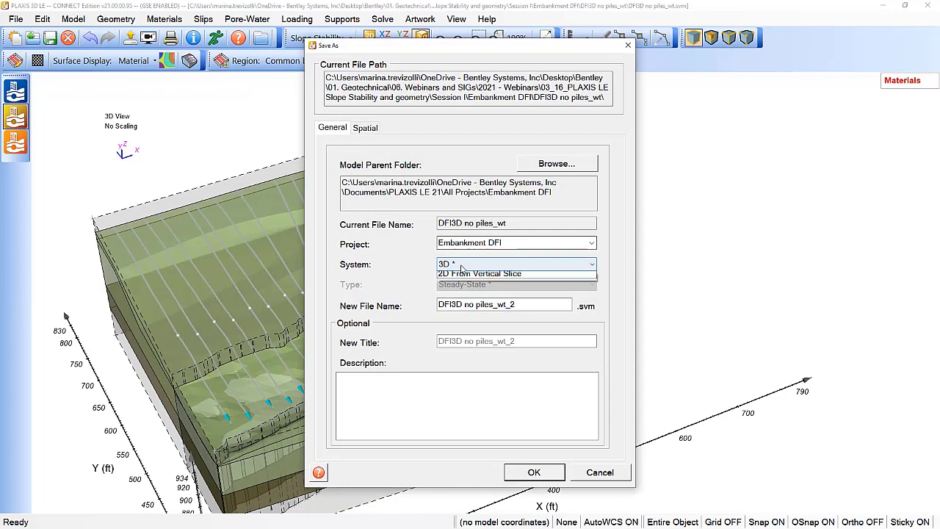
{"action": "left_click", "coordinate": [588, 301]}
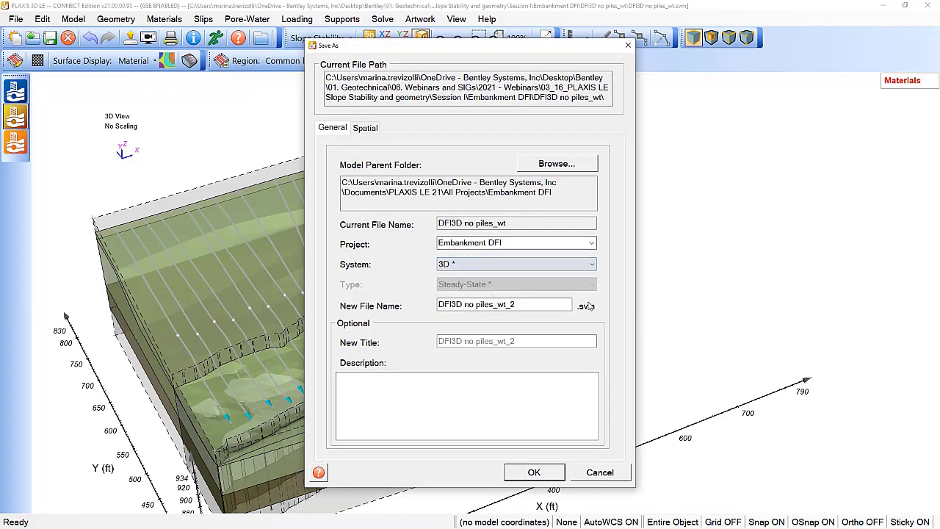
{"action": "left_click", "coordinate": [608, 472]}
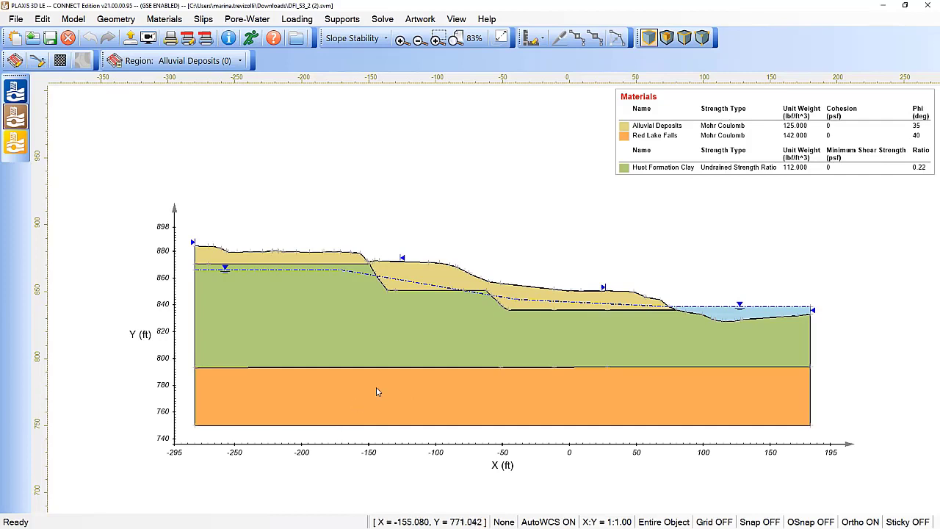
- Open the 2D section's results and zoom in on the critical Spencer slip surface (FOS 0.958)
{"action": "scroll", "coordinate": [506, 313], "scroll_direction": "down", "scroll_amount": 1}
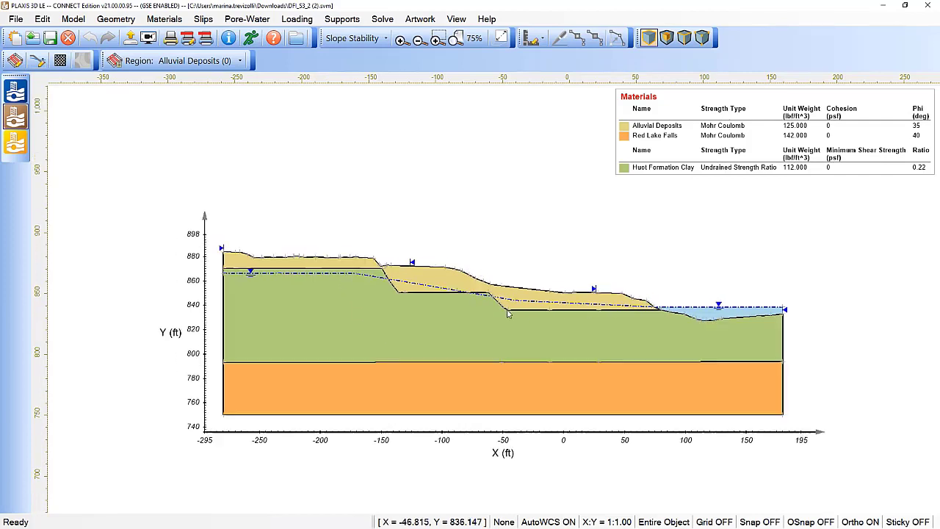
{"action": "middle_click_drag", "start_coordinate": [506, 314], "coordinate": [489, 319]}
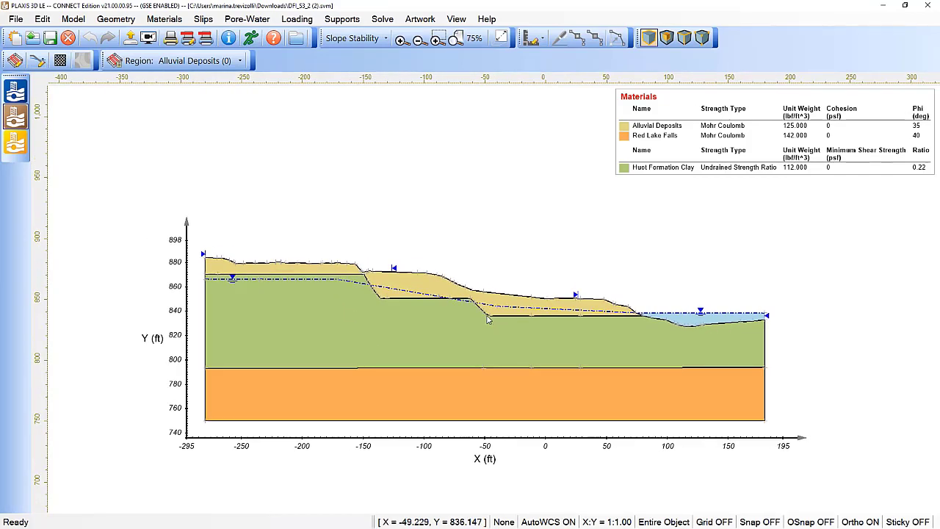
{"action": "left_click", "coordinate": [16, 143]}
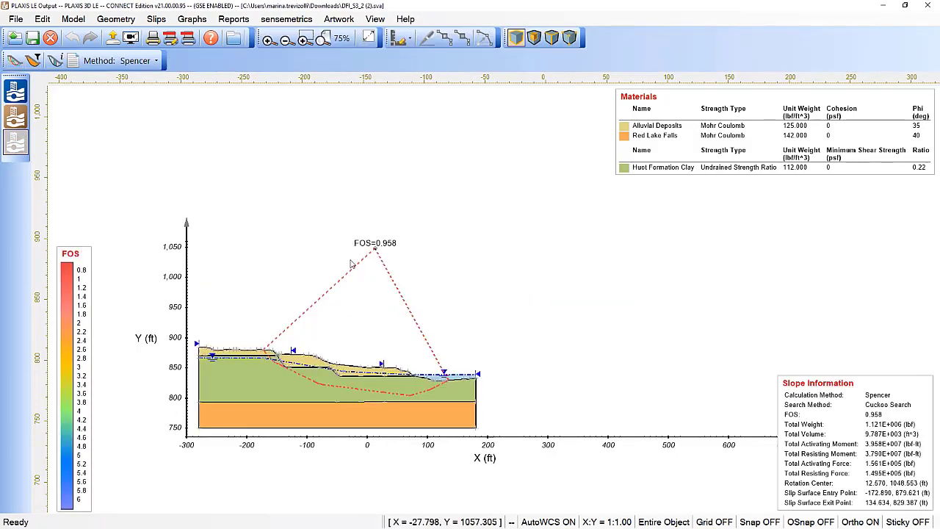
{"action": "scroll", "coordinate": [330, 343], "scroll_direction": "up", "scroll_amount": 2}
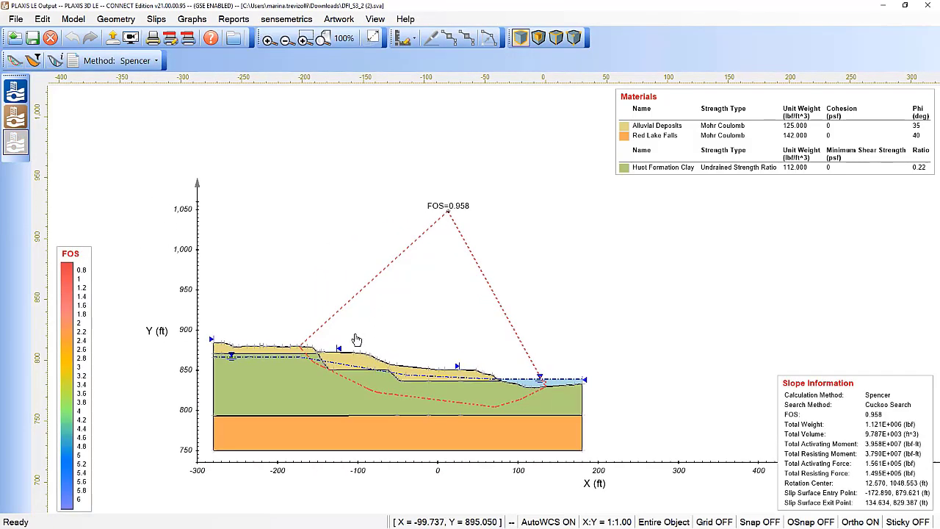
{"action": "middle_click_drag", "start_coordinate": [356, 339], "coordinate": [338, 344]}
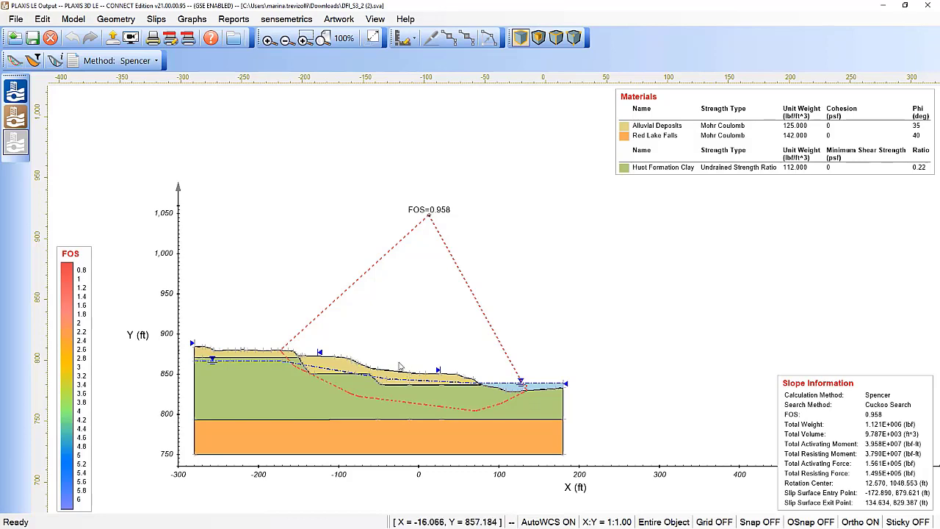
{"action": "scroll", "coordinate": [375, 355], "scroll_direction": "up", "scroll_amount": 1}
{"action": "scroll", "coordinate": [377, 354], "scroll_direction": "up", "scroll_amount": 1}
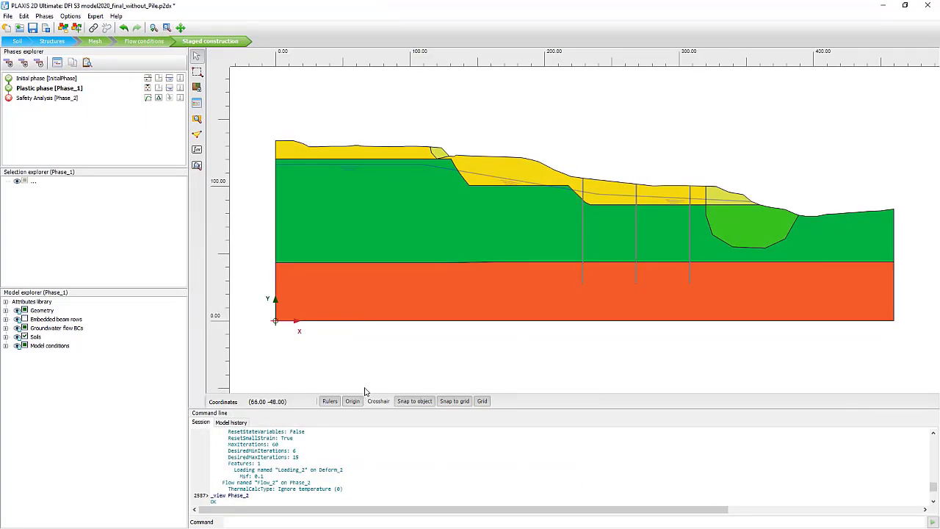
- Try importing a PLAXIS 2D LE model, dismiss the scripting server prompt, then make Safety Analysis [Phase_2] current
{"action": "left_click_drag", "start_coordinate": [379, 407], "coordinate": [371, 523]}
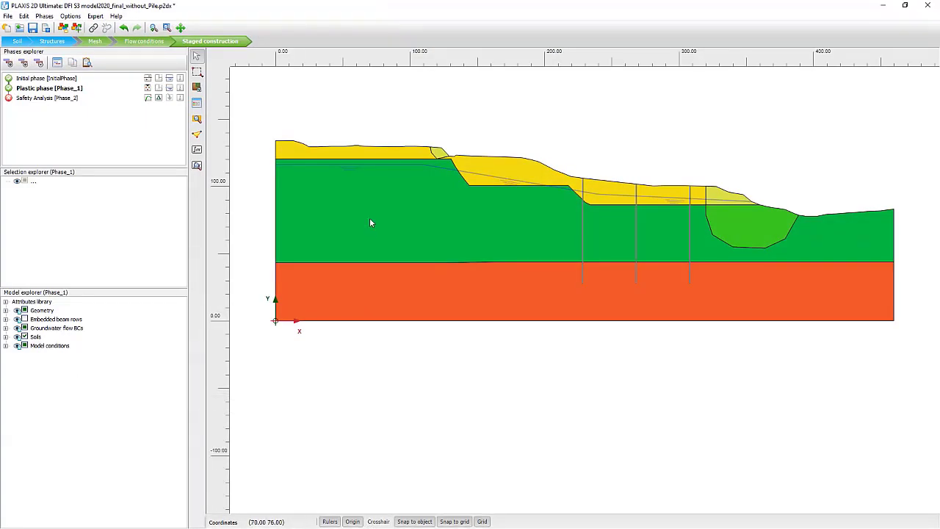
{"action": "scroll", "coordinate": [371, 220], "scroll_direction": "down", "scroll_amount": 1}
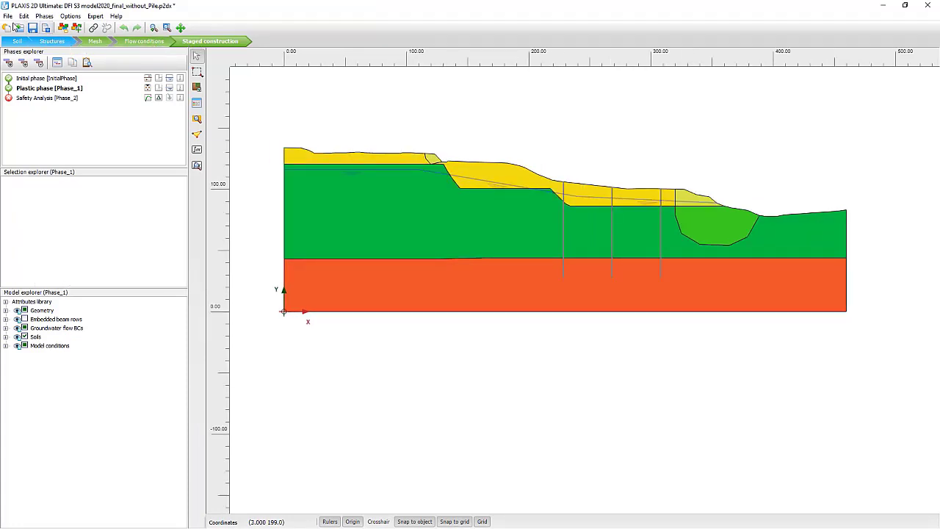
{"action": "left_click", "coordinate": [9, 17]}
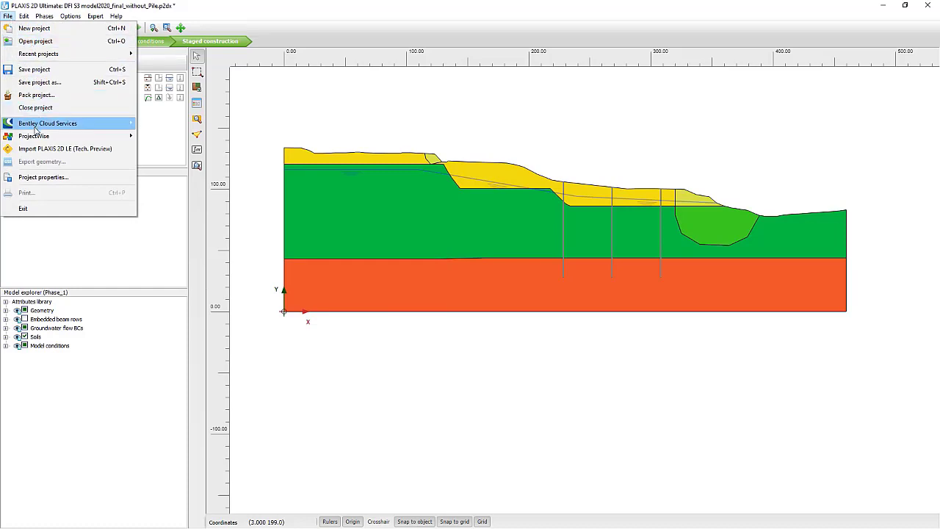
{"action": "left_click", "coordinate": [72, 151]}
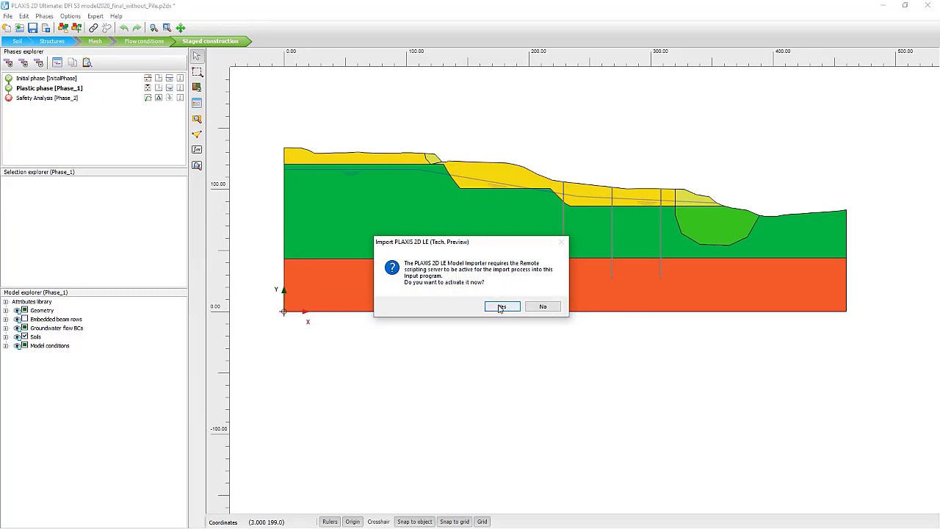
{"action": "left_click", "coordinate": [543, 306]}
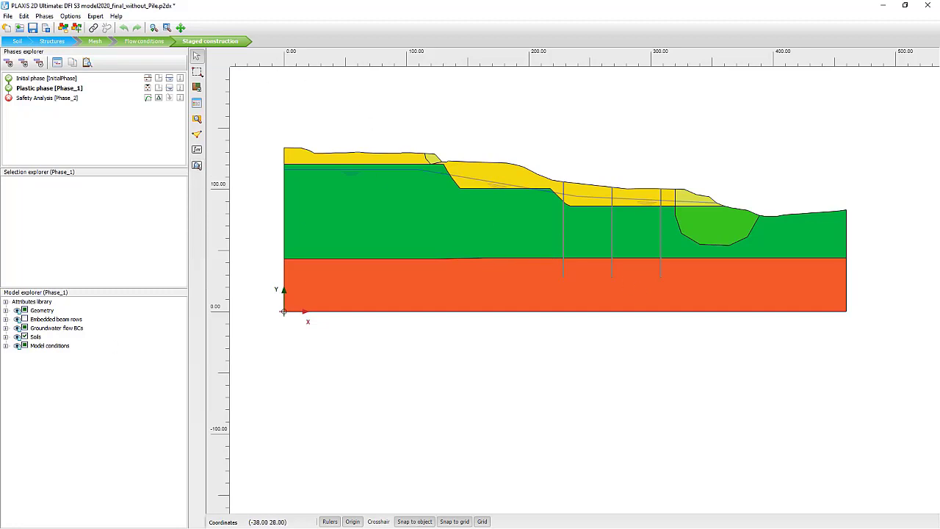
{"action": "left_click", "coordinate": [34, 98]}
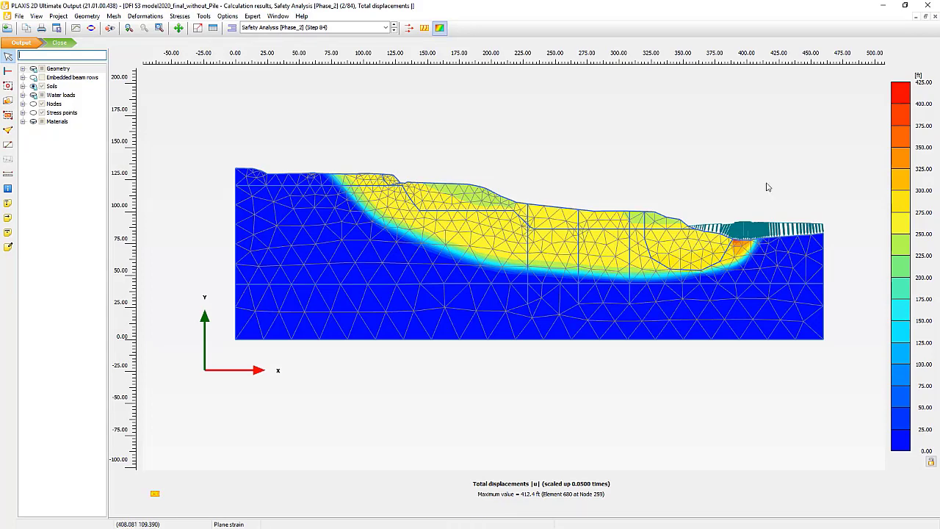
- Restore the Output window beside the LE section, then open the Curves manager showing Chart 1
{"action": "left_click", "coordinate": [904, 6]}
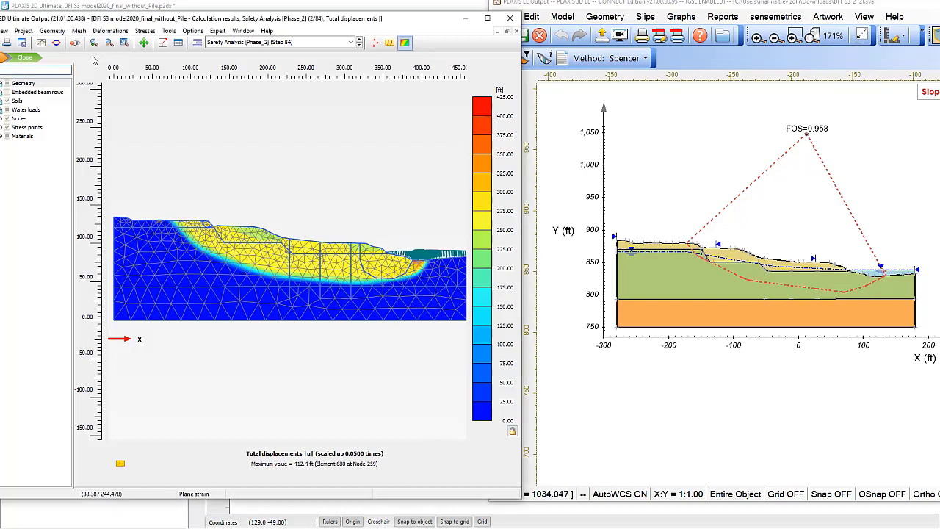
{"action": "left_click", "coordinate": [41, 42]}
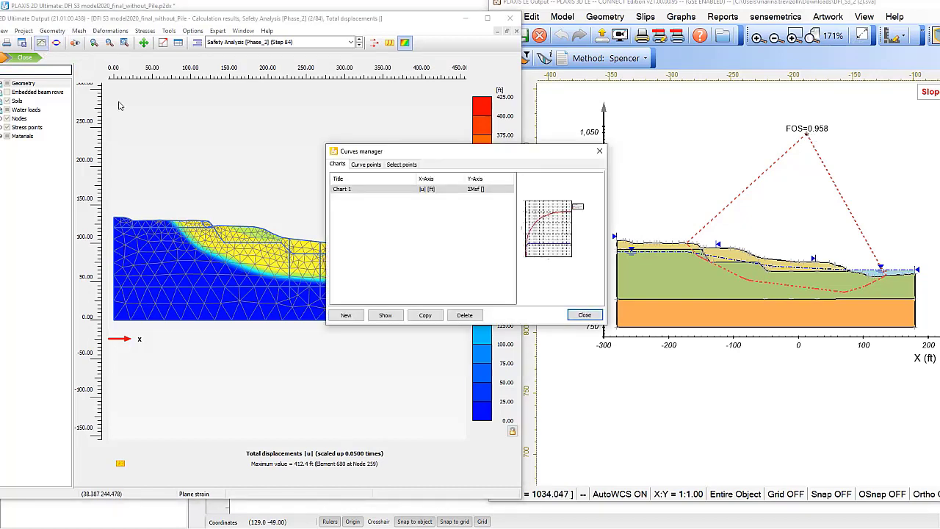
- Display Chart 1's ΣMsf curve and check its final value of about 1.115
{"action": "double_click", "coordinate": [398, 190]}
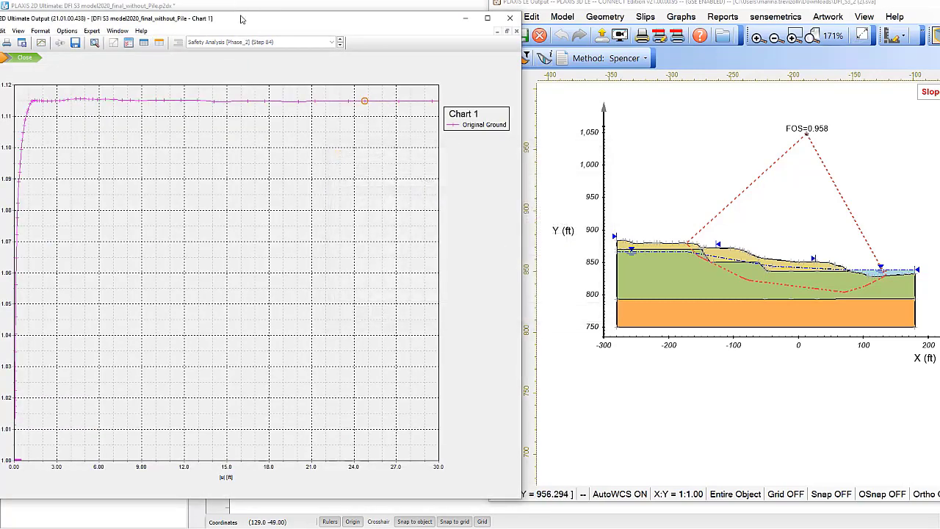
{"action": "left_click_drag", "start_coordinate": [241, 18], "coordinate": [266, 16]}
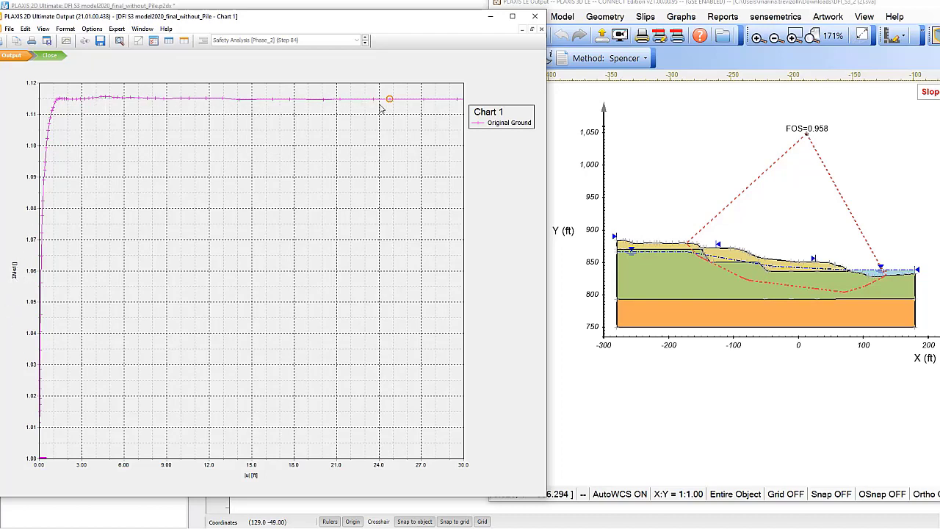
- Minimize the chart window and maximize the PLAXIS LE Output window
{"action": "mouse_move", "coordinate": [390, 101]}
{"action": "left_click", "coordinate": [497, 22]}
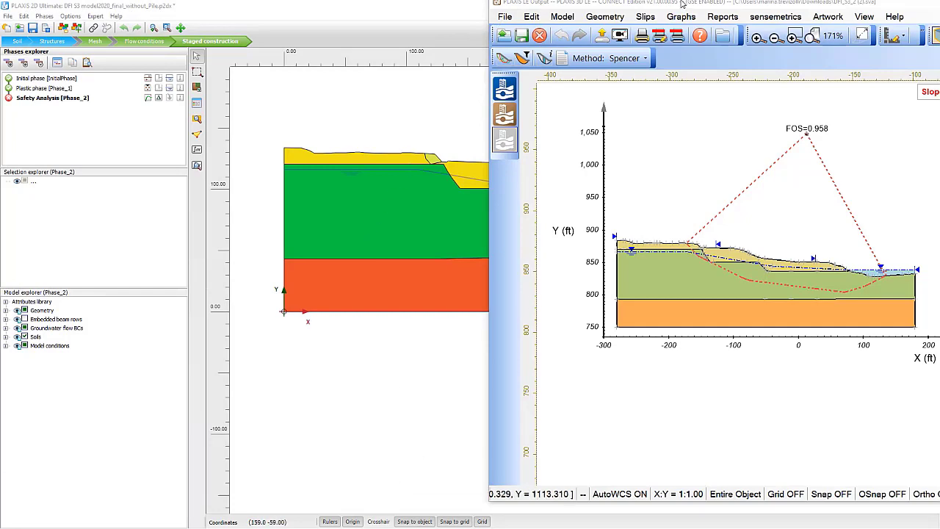
{"action": "left_click_drag", "start_coordinate": [681, 4], "coordinate": [542, 18]}
{"action": "double_click", "coordinate": [541, 18]}
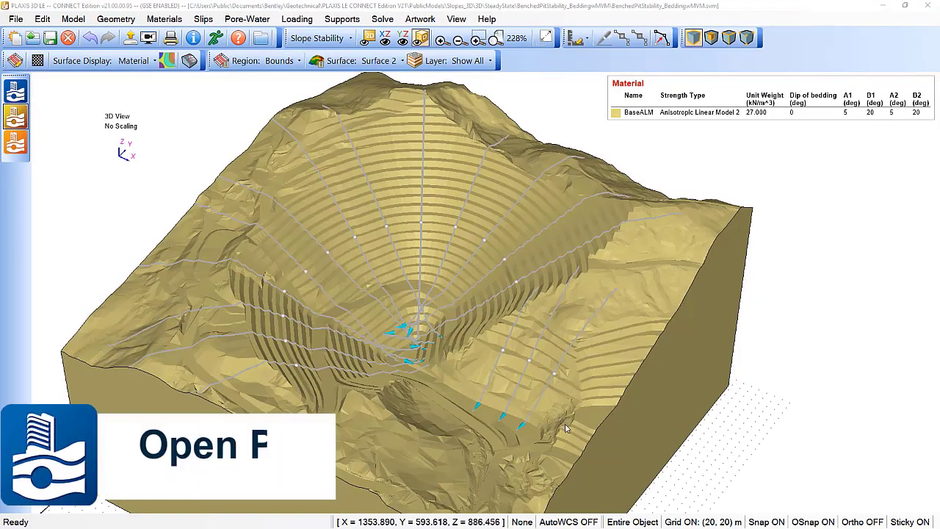
{"action": "left_click_drag", "start_coordinate": [387, 346], "coordinate": [439, 388]}
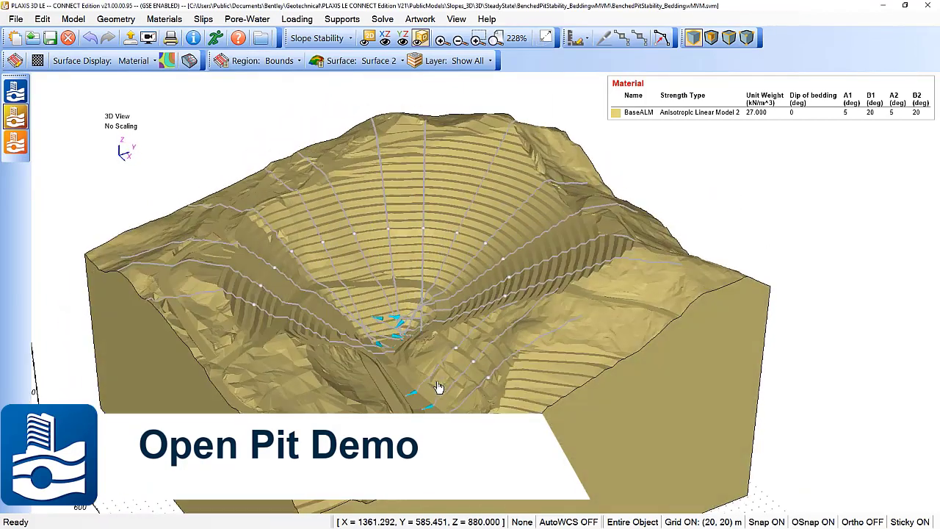
{"action": "left_click", "coordinate": [402, 61]}
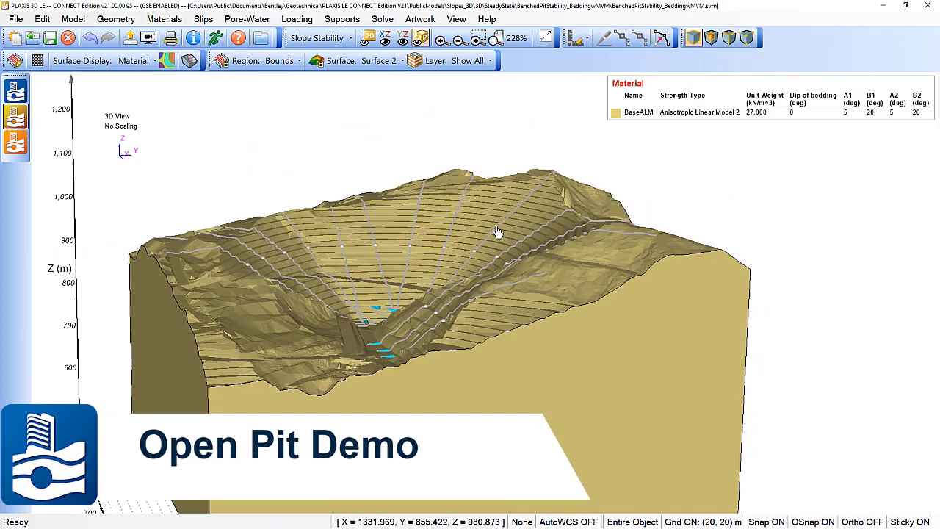
{"action": "left_click_drag", "start_coordinate": [497, 232], "coordinate": [489, 218]}
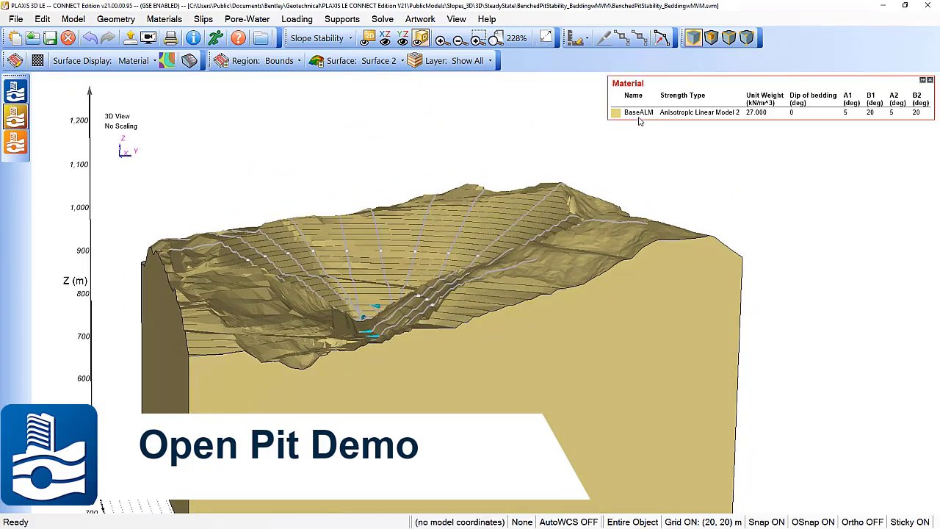
{"action": "left_click_drag", "start_coordinate": [339, 366], "coordinate": [587, 487]}
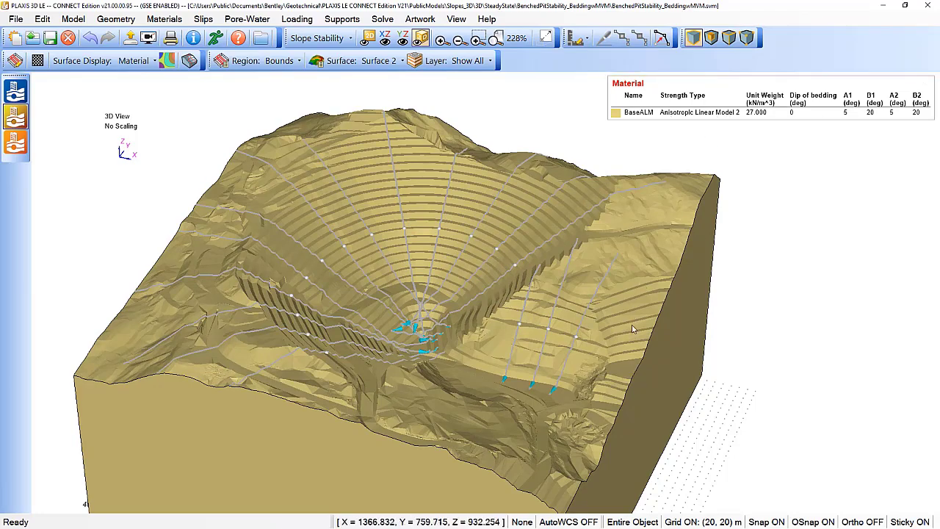
{"action": "left_click_drag", "start_coordinate": [477, 290], "coordinate": [617, 121]}
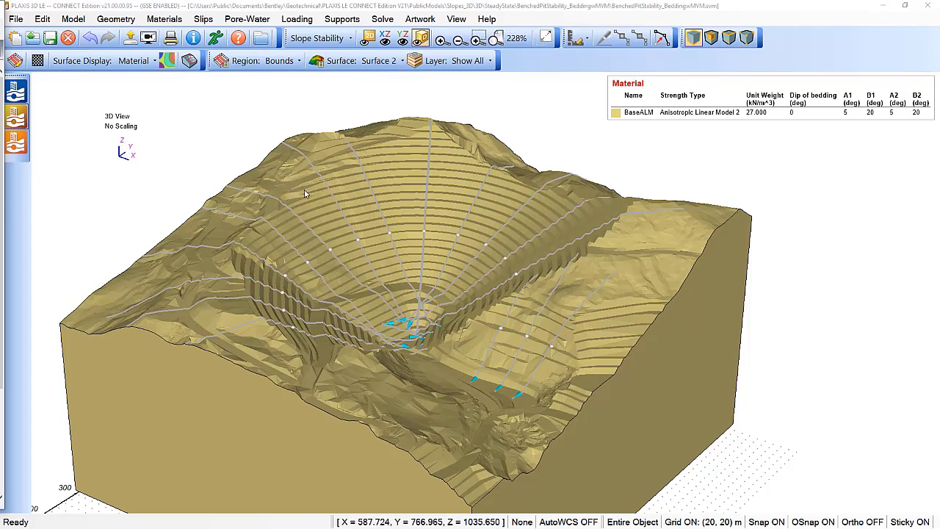
{"action": "mouse_move", "coordinate": [340, 269]}
{"action": "middle_mouse_down"}
{"action": "mouse_move", "coordinate": [329, 243]}
{"action": "mouse_move", "coordinate": [330, 273]}
{"action": "middle_mouse_up"}
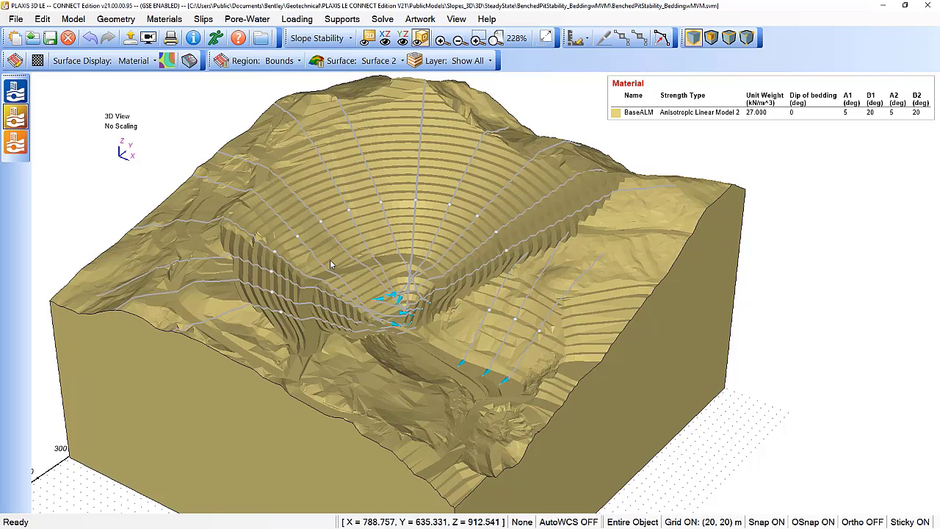
{"action": "middle_click_drag", "start_coordinate": [336, 260], "coordinate": [340, 277]}
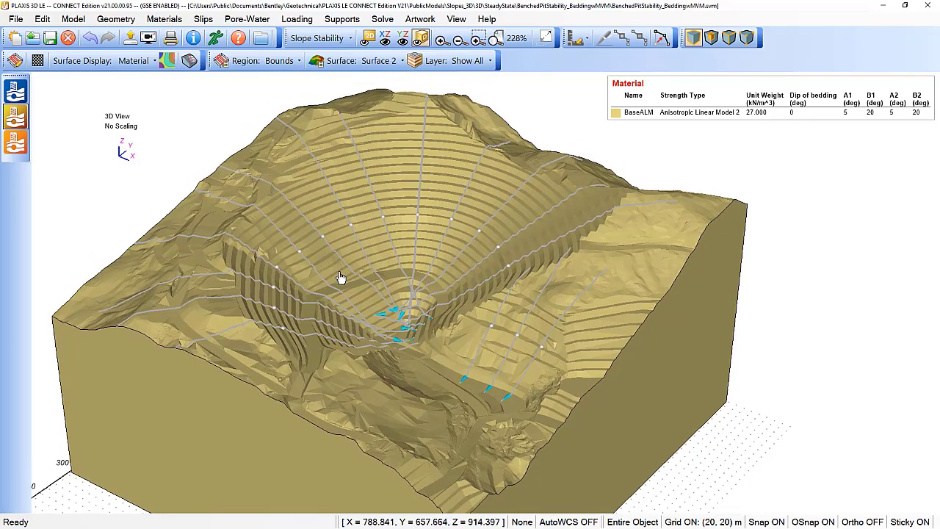
{"action": "scroll", "coordinate": [340, 277], "scroll_direction": "down", "scroll_amount": 2}
{"action": "left_click_drag", "start_coordinate": [338, 272], "coordinate": [321, 306]}
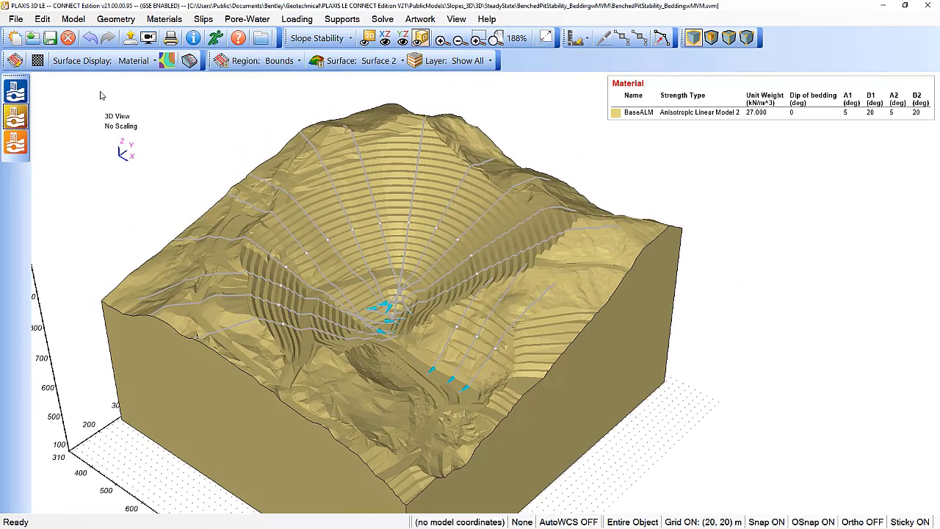
- Run Geometry > 3D Tools > Check for Pinchouts and dismiss the 'No pinchouts found' message
{"action": "left_click", "coordinate": [115, 19]}
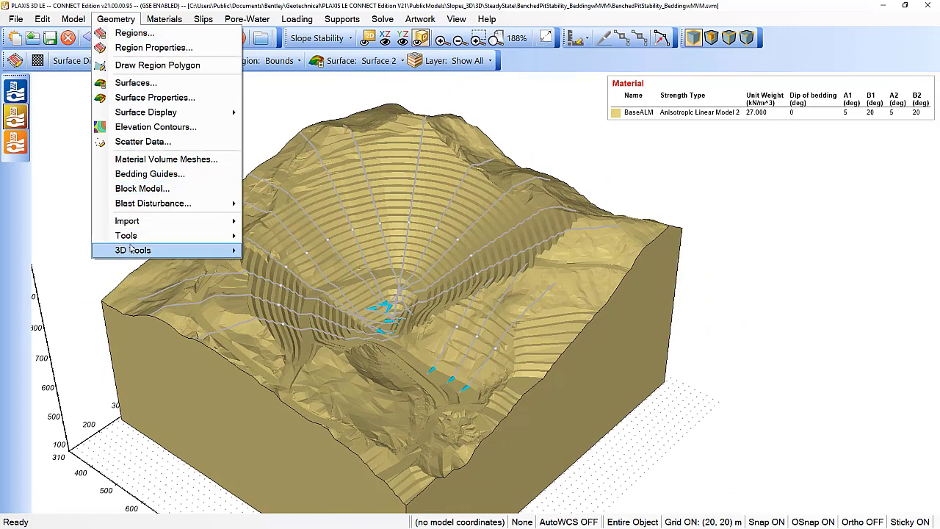
{"action": "mouse_move", "coordinate": [131, 250]}
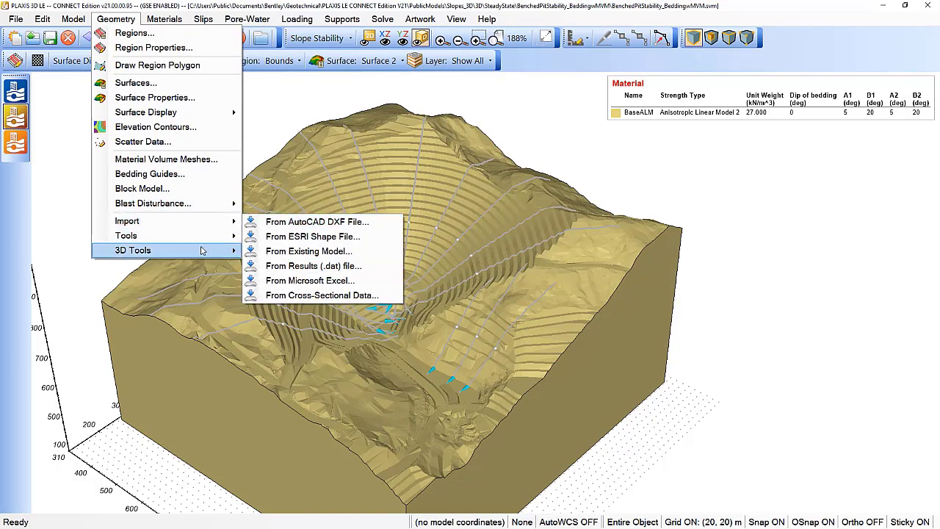
{"action": "mouse_move", "coordinate": [163, 252]}
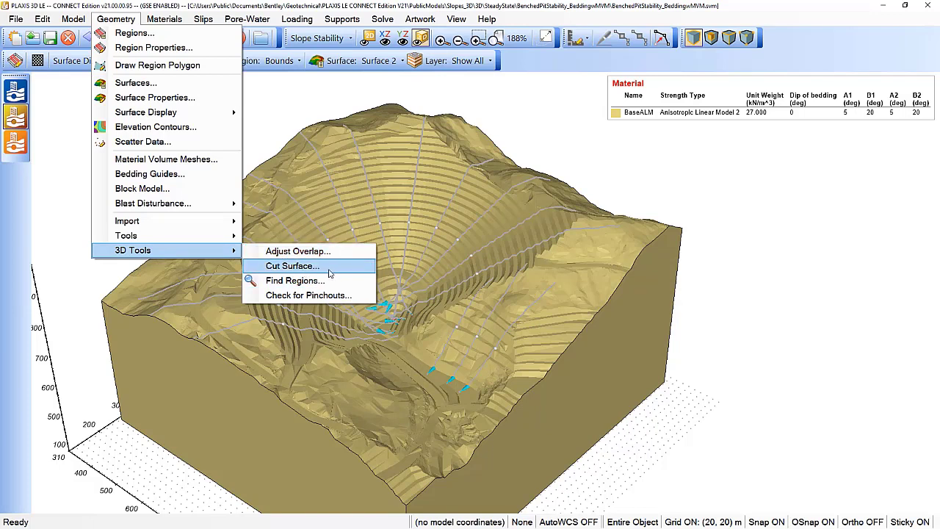
{"action": "left_click", "coordinate": [323, 295]}
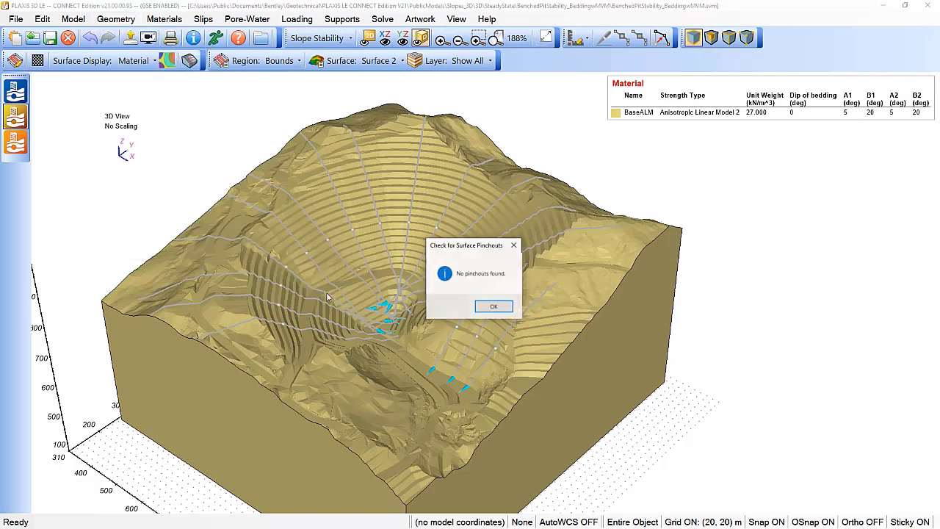
{"action": "left_click", "coordinate": [511, 309]}
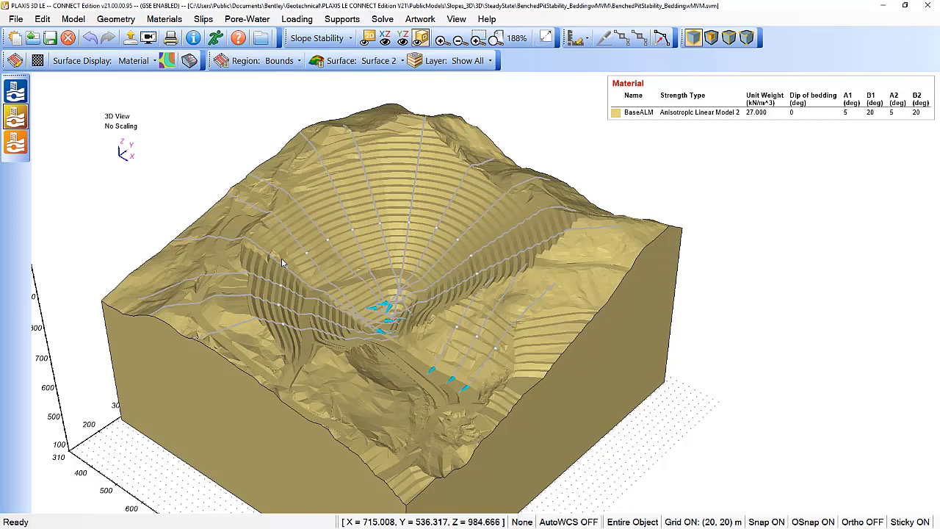
- Browse the Geometry menu's 3D tools again without running anything
{"action": "left_click", "coordinate": [123, 21]}
{"action": "mouse_move", "coordinate": [199, 253]}
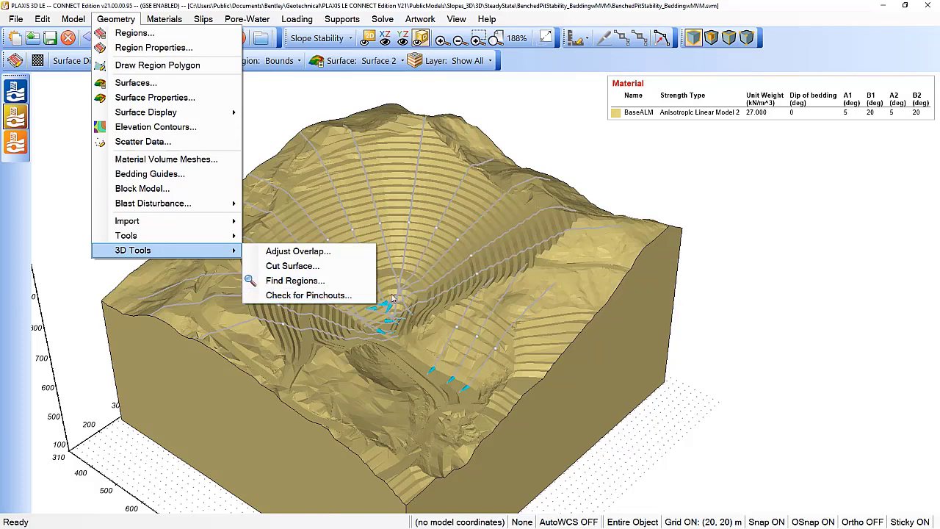
{"action": "left_click", "coordinate": [285, 110]}
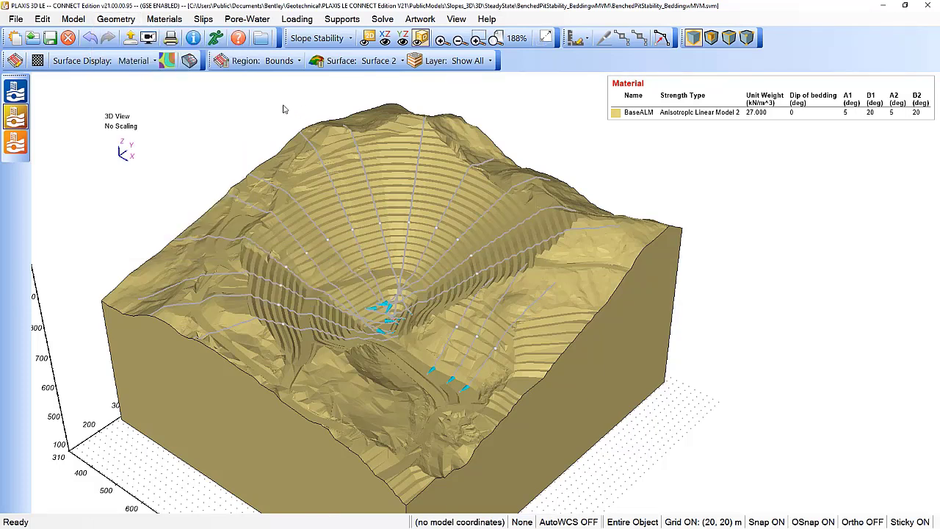
{"action": "left_click", "coordinate": [116, 19]}
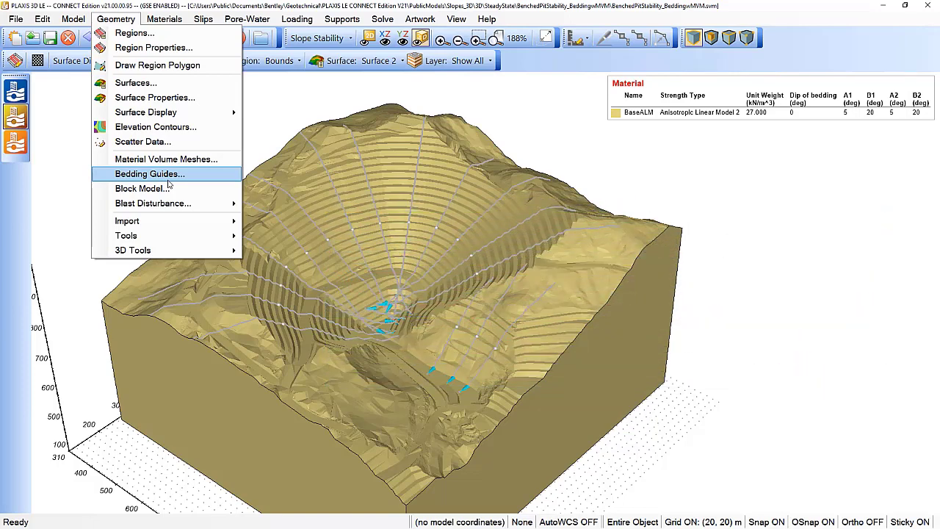
- Open Bedding Guides and inspect each guide in turn, BG 0 through BG 4
{"action": "left_click", "coordinate": [168, 174]}
{"action": "left_click", "coordinate": [206, 186]}
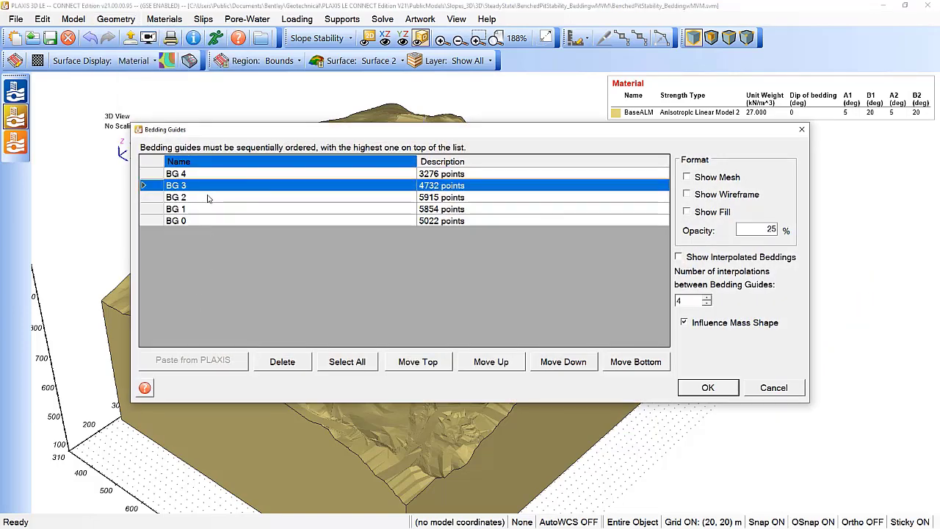
{"action": "left_click", "coordinate": [205, 197]}
{"action": "left_click", "coordinate": [206, 209]}
{"action": "left_click", "coordinate": [205, 220]}
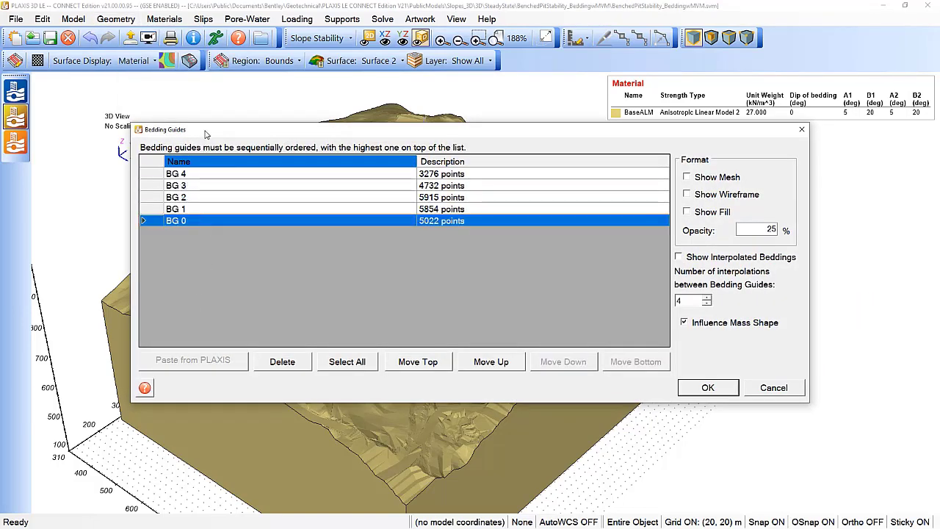
{"action": "left_click_drag", "start_coordinate": [206, 132], "coordinate": [148, 190]}
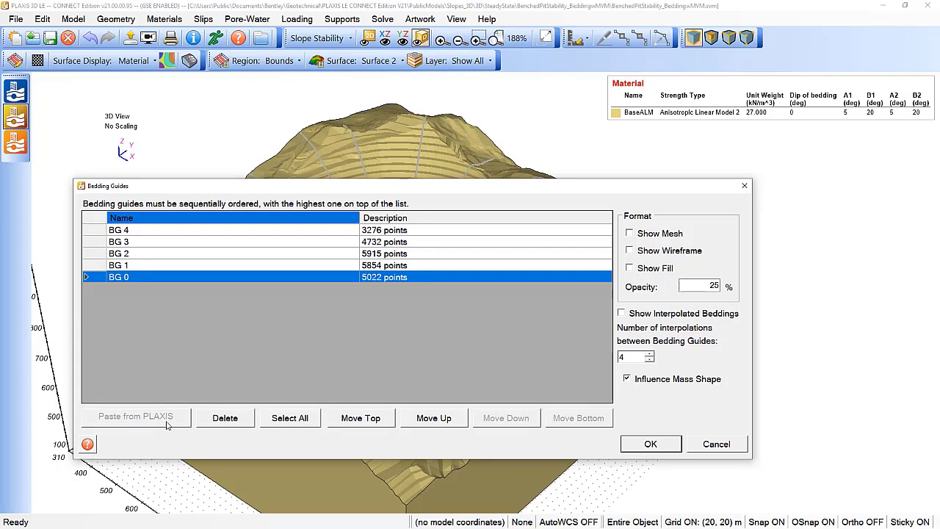
{"action": "left_click", "coordinate": [299, 267]}
{"action": "left_click", "coordinate": [310, 253]}
{"action": "left_click", "coordinate": [311, 242]}
{"action": "left_click", "coordinate": [313, 230]}
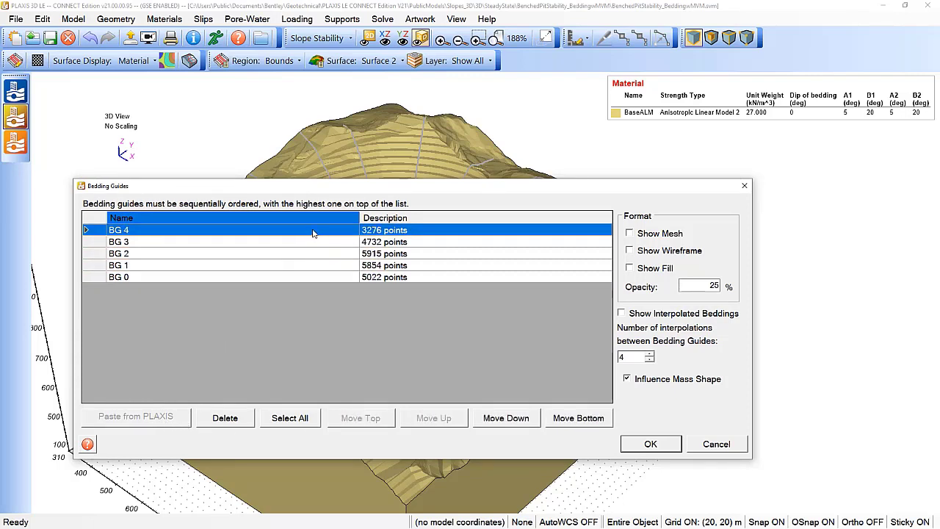
- Select all five bedding guides, enable Show Mesh and Show Fill, and confirm
{"action": "left_click", "coordinate": [397, 278], "text": "shift"}
{"action": "left_click", "coordinate": [658, 236]}
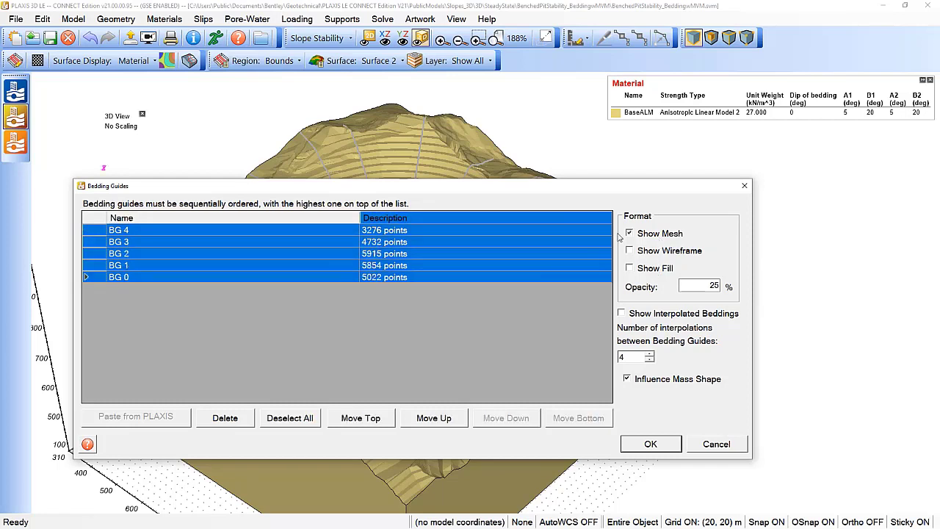
{"action": "left_click", "coordinate": [652, 269]}
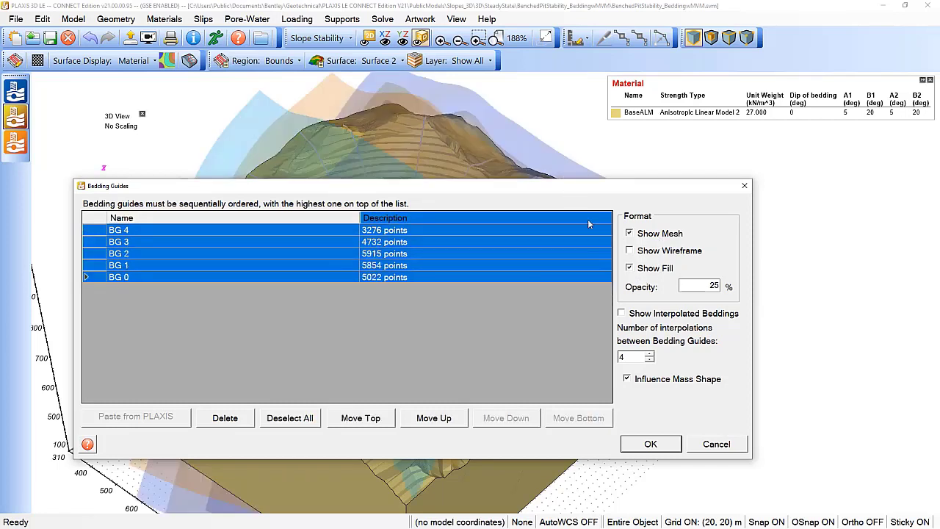
{"action": "mouse_move", "coordinate": [535, 193]}
{"action": "left_mouse_down"}
{"action": "mouse_move", "coordinate": [693, 249]}
{"action": "mouse_move", "coordinate": [608, 460]}
{"action": "mouse_move", "coordinate": [542, 486]}
{"action": "mouse_move", "coordinate": [474, 196]}
{"action": "mouse_move", "coordinate": [519, 190]}
{"action": "left_mouse_up"}
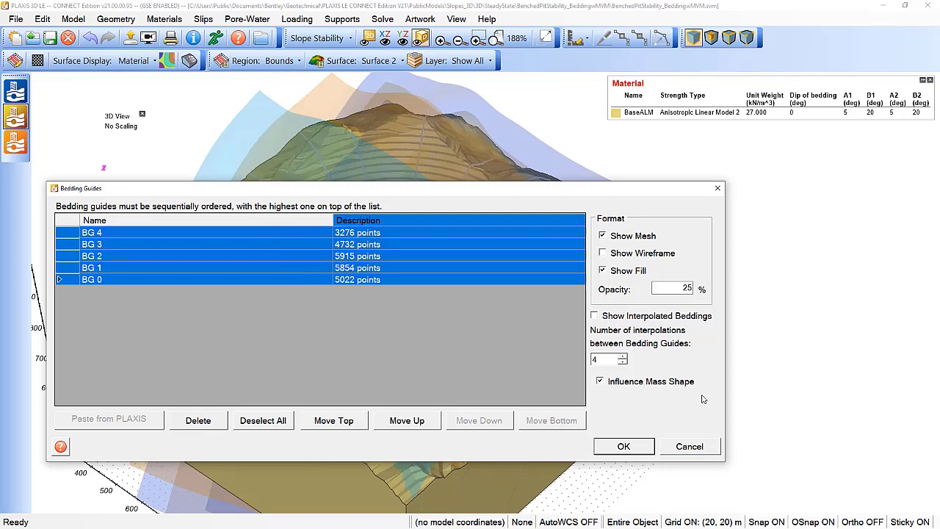
{"action": "left_click", "coordinate": [623, 446]}
- Orbit and zoom the pit model to view the translucent bedding surfaces from top-down and side-on angles
{"action": "left_click_drag", "start_coordinate": [504, 388], "coordinate": [353, 263]}
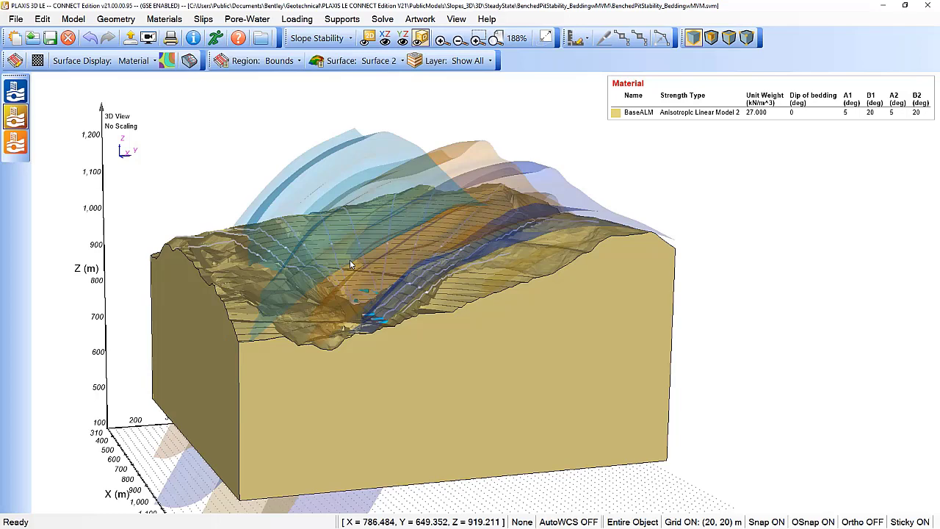
{"action": "middle_click_drag", "start_coordinate": [330, 245], "coordinate": [430, 378]}
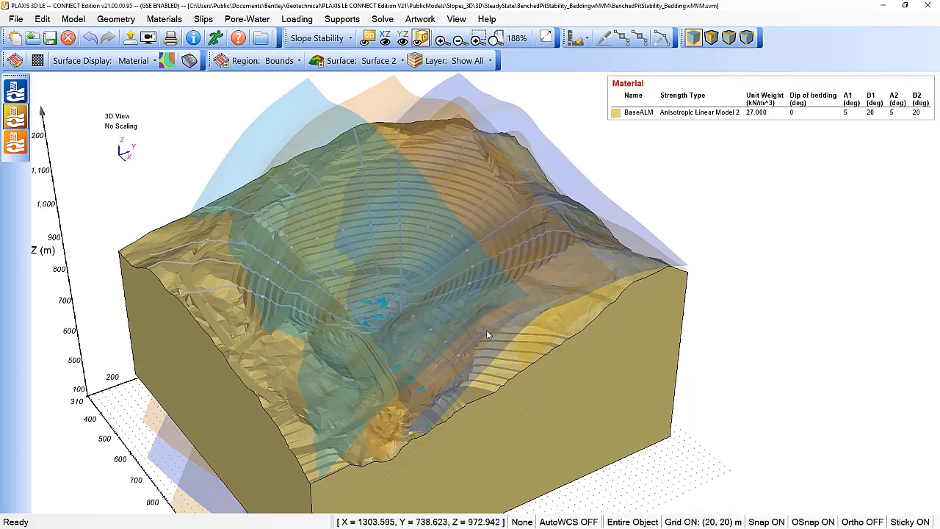
{"action": "middle_click_drag", "start_coordinate": [597, 268], "coordinate": [596, 217]}
{"action": "middle_click_drag", "start_coordinate": [342, 245], "coordinate": [375, 378]}
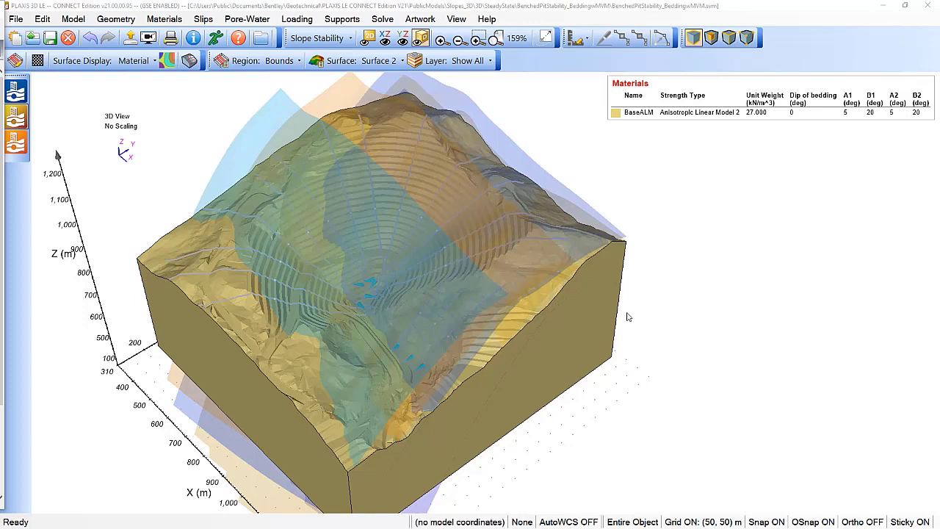
{"action": "left_click_drag", "start_coordinate": [437, 345], "coordinate": [524, 413]}
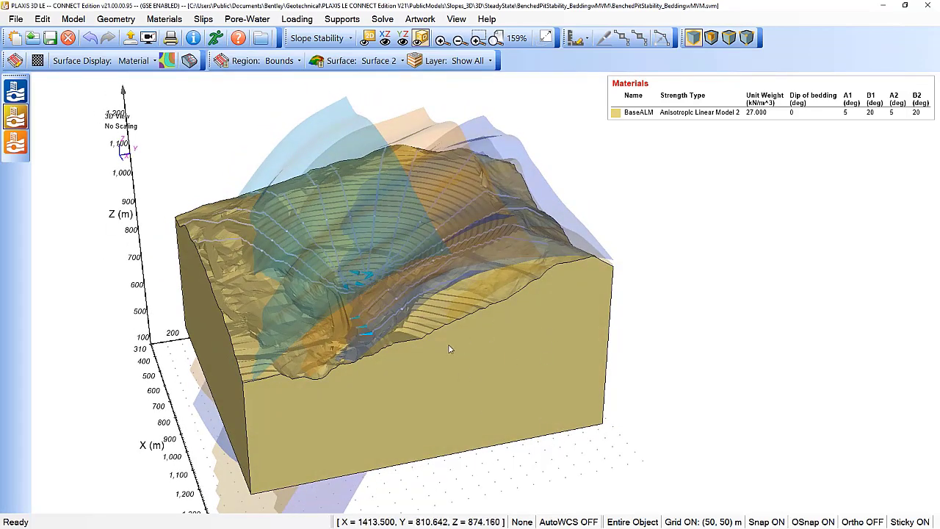
{"action": "mouse_move", "coordinate": [650, 117]}
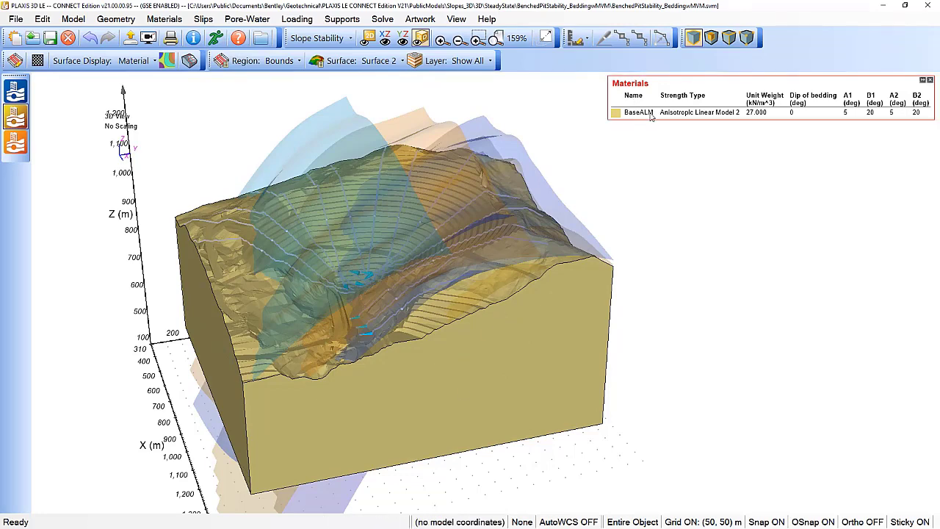
{"action": "left_click_drag", "start_coordinate": [495, 346], "coordinate": [467, 284]}
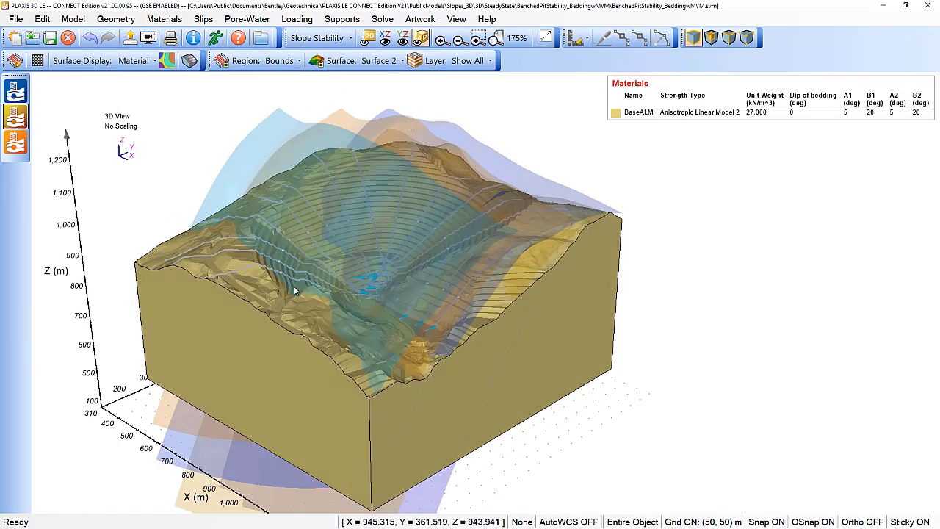
{"action": "left_click_drag", "start_coordinate": [295, 291], "coordinate": [277, 357]}
{"action": "left_click", "coordinate": [132, 22]}
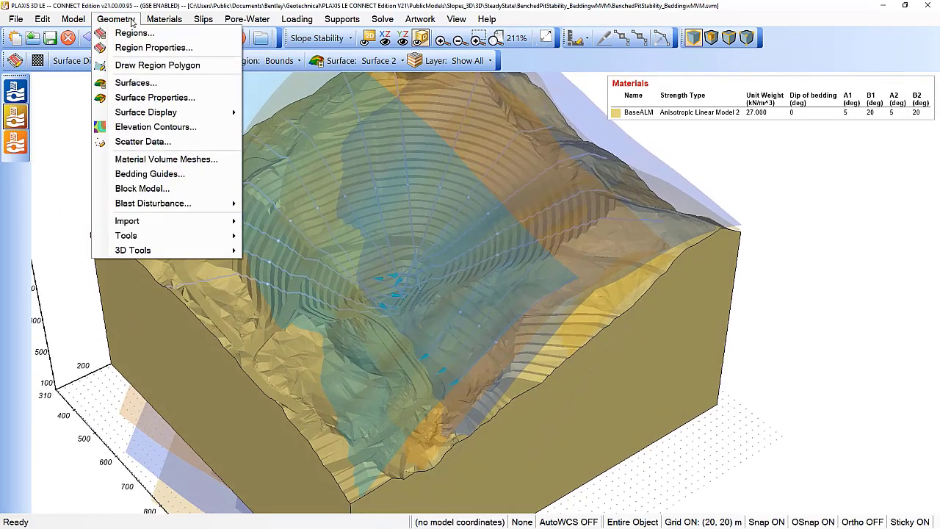
- In Material Volume Meshes, assign BigD, CAD, VA and Rhy their matching Hoek Brown materials
{"action": "left_click", "coordinate": [169, 159]}
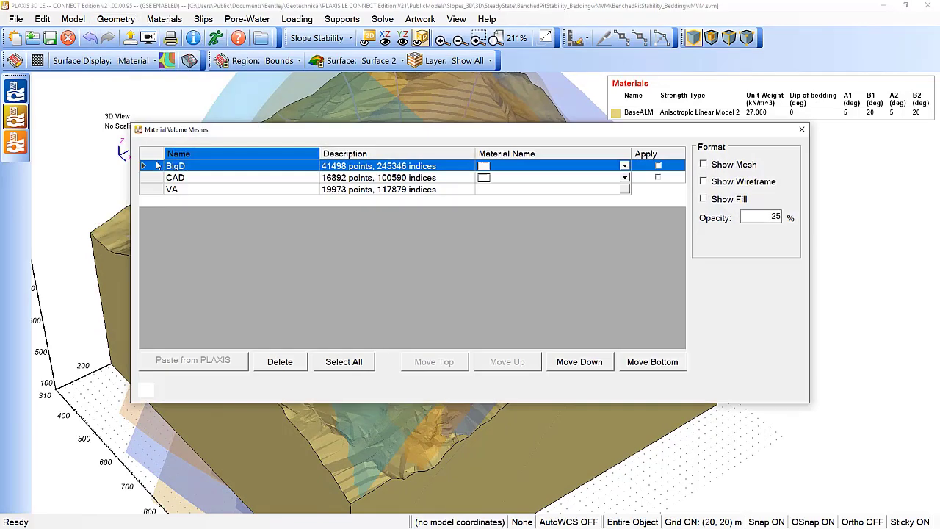
{"action": "left_click", "coordinate": [250, 172]}
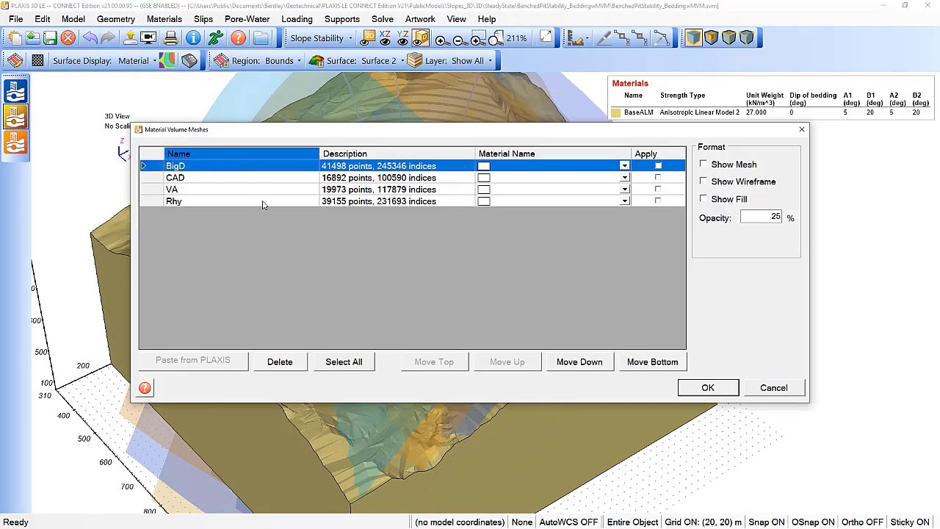
{"action": "left_click", "coordinate": [262, 202], "text": "shift"}
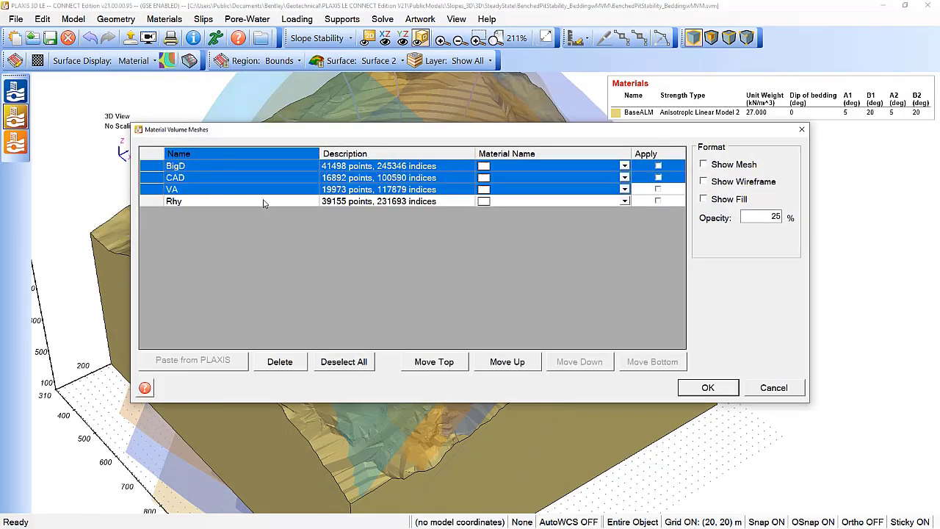
{"action": "left_click", "coordinate": [624, 166]}
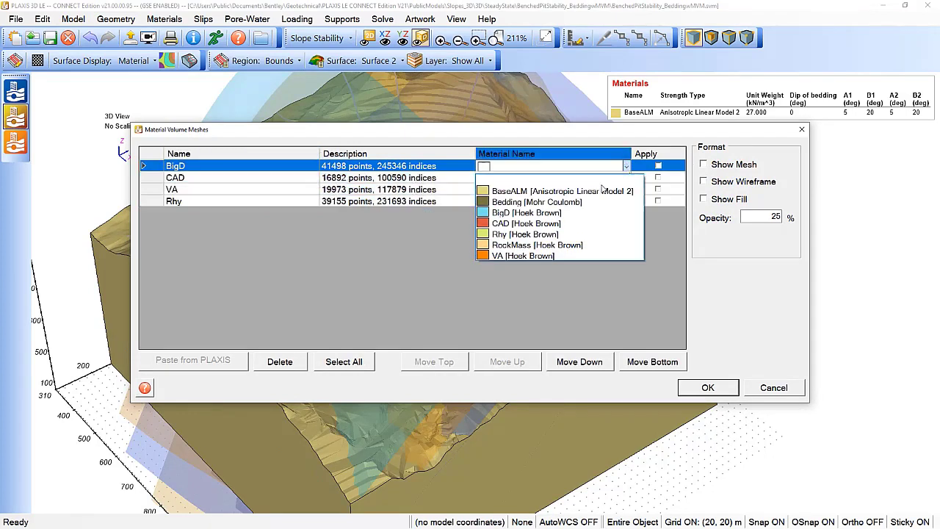
{"action": "left_click", "coordinate": [527, 212]}
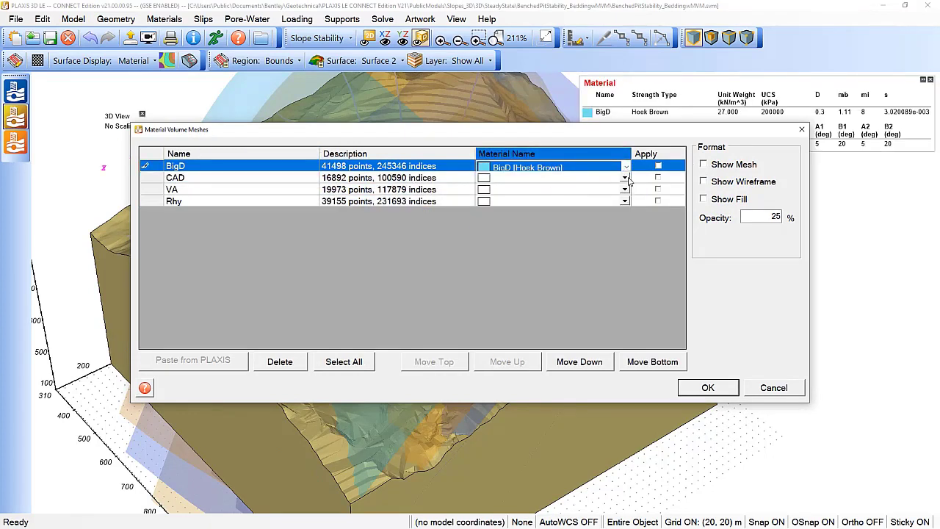
{"action": "left_click", "coordinate": [626, 177]}
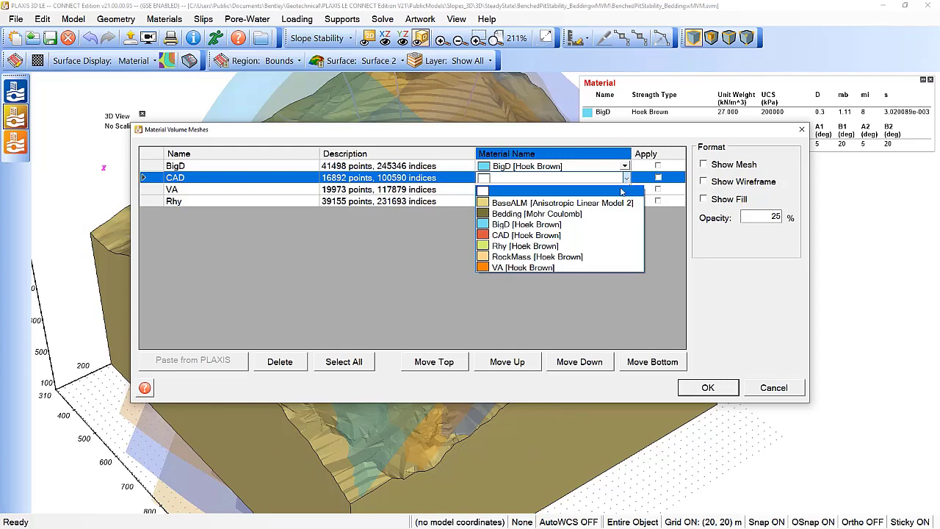
{"action": "left_click", "coordinate": [511, 235]}
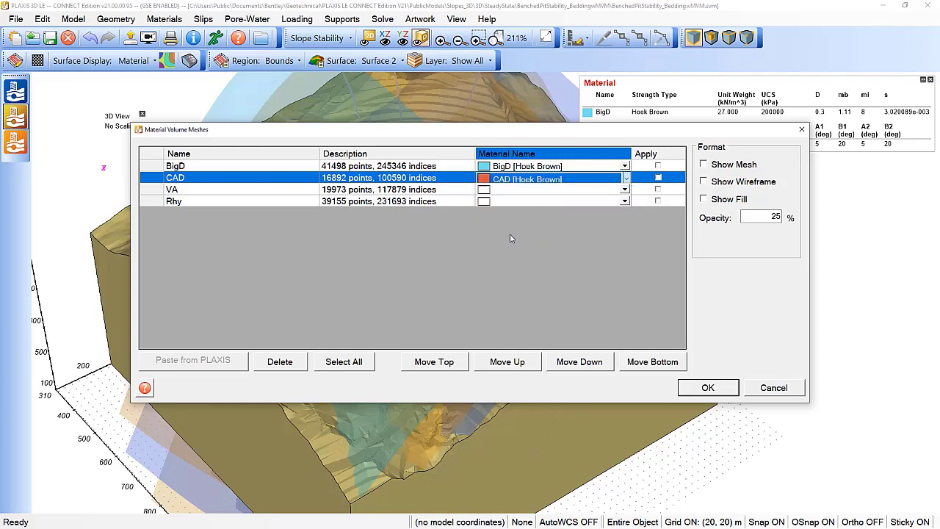
{"action": "left_click", "coordinate": [624, 189]}
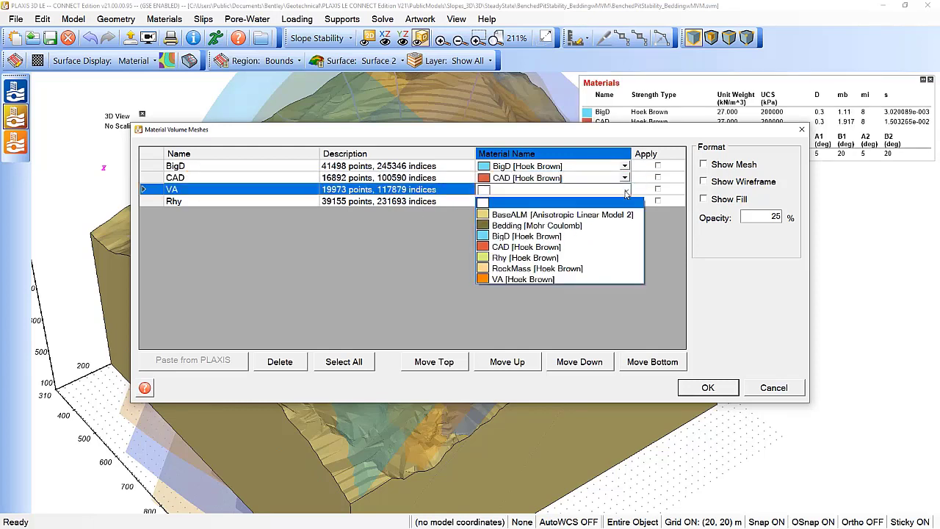
{"action": "left_click", "coordinate": [512, 281]}
{"action": "left_click", "coordinate": [624, 202]}
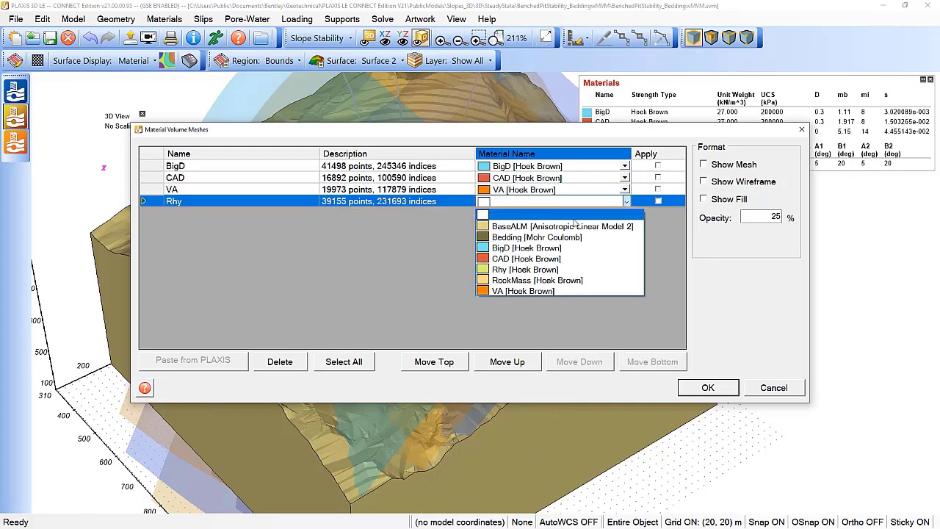
{"action": "left_click", "coordinate": [511, 271]}
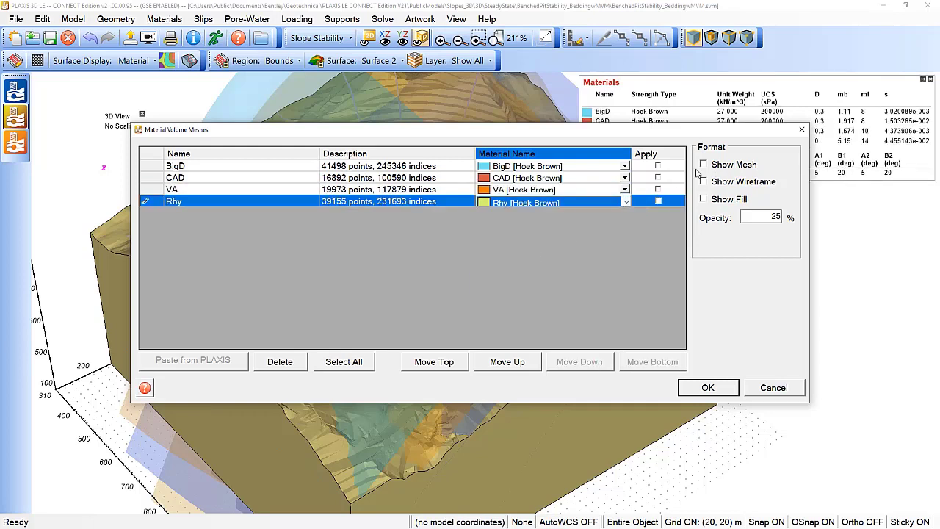
- Apply the BigD, CAD and VA meshes, show them as filled meshes, and confirm
{"action": "left_click", "coordinate": [657, 166]}
{"action": "left_click", "coordinate": [658, 178]}
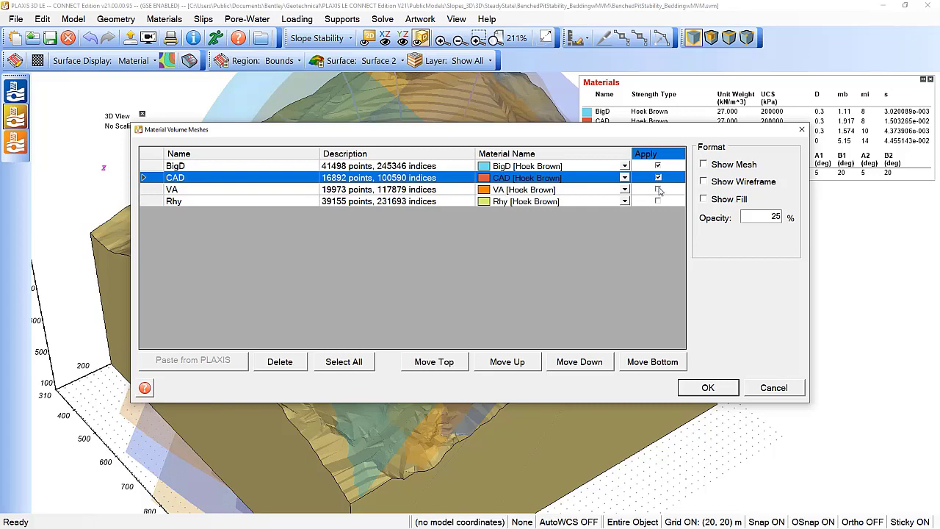
{"action": "left_click", "coordinate": [658, 190]}
{"action": "left_click_drag", "start_coordinate": [568, 136], "coordinate": [512, 167]}
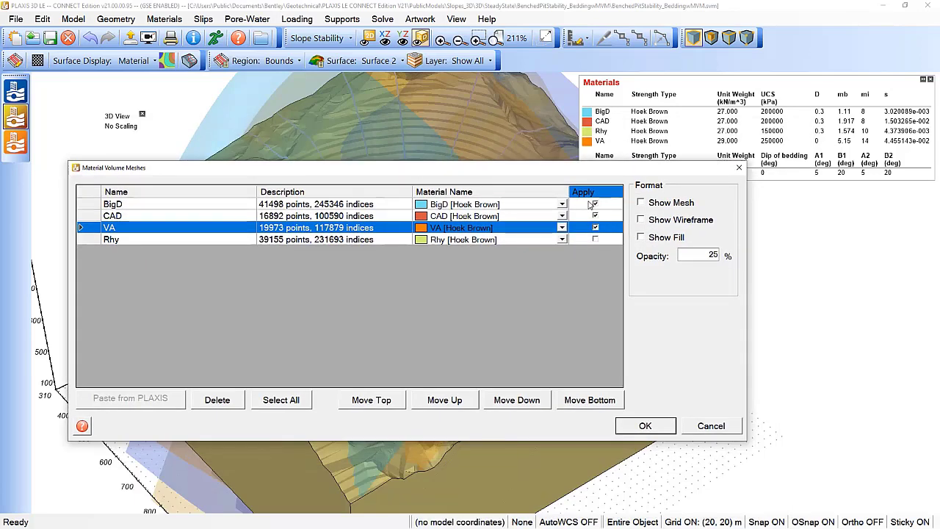
{"action": "left_click", "coordinate": [595, 205]}
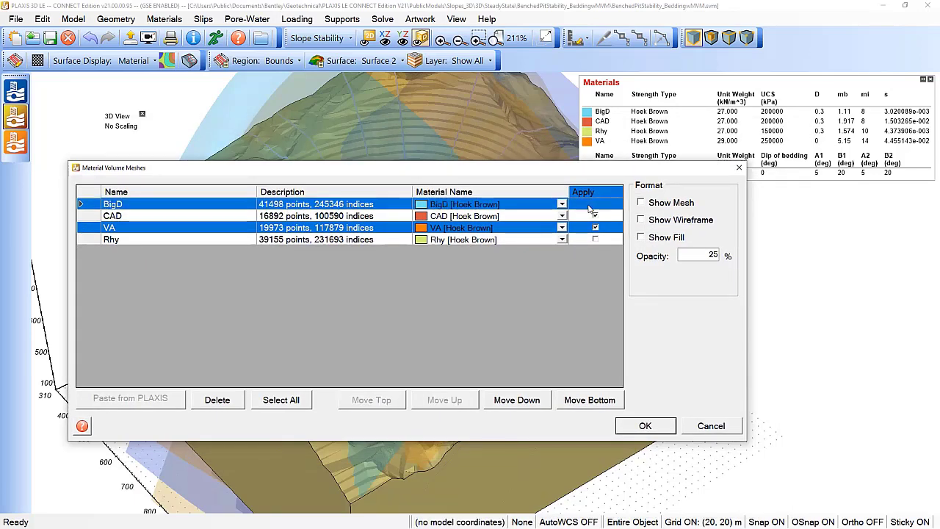
{"action": "left_click", "coordinate": [344, 204]}
{"action": "key", "text": "shift+Down"}
{"action": "key", "text": "shift+Down"}
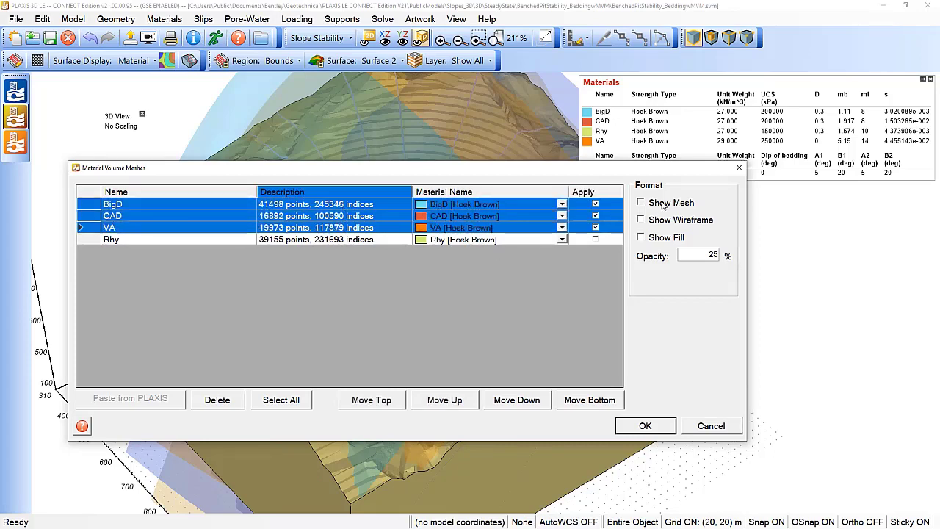
{"action": "left_click", "coordinate": [663, 205]}
{"action": "left_click", "coordinate": [649, 239]}
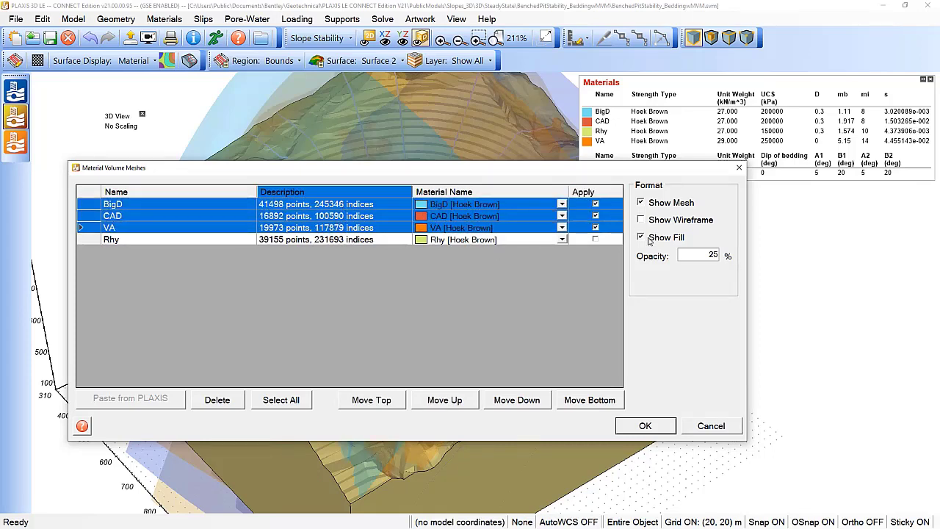
{"action": "left_click", "coordinate": [644, 426]}
- Set the BigD, CAD and VA mesh opacity to 75%, then switch to the XZ section view
{"action": "left_click_drag", "start_coordinate": [368, 396], "coordinate": [182, 135]}
{"action": "left_click", "coordinate": [132, 21]}
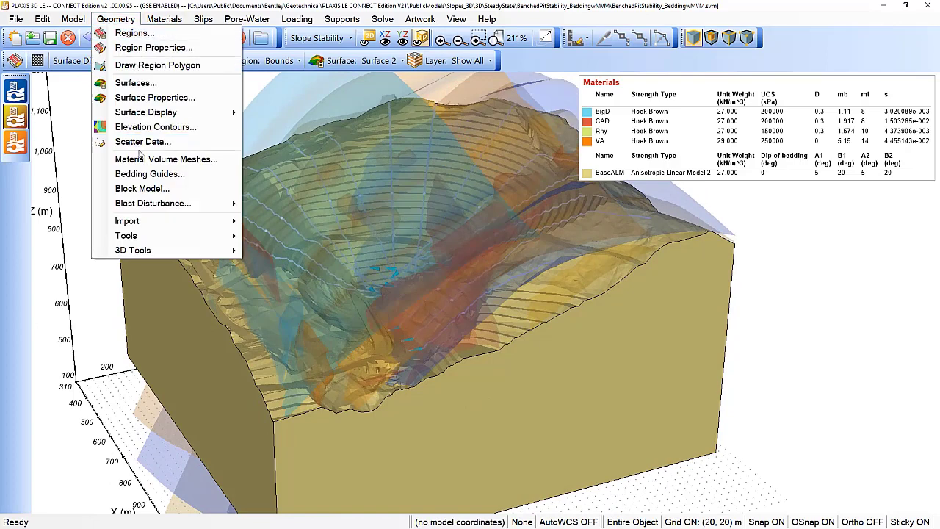
{"action": "left_click", "coordinate": [110, 157]}
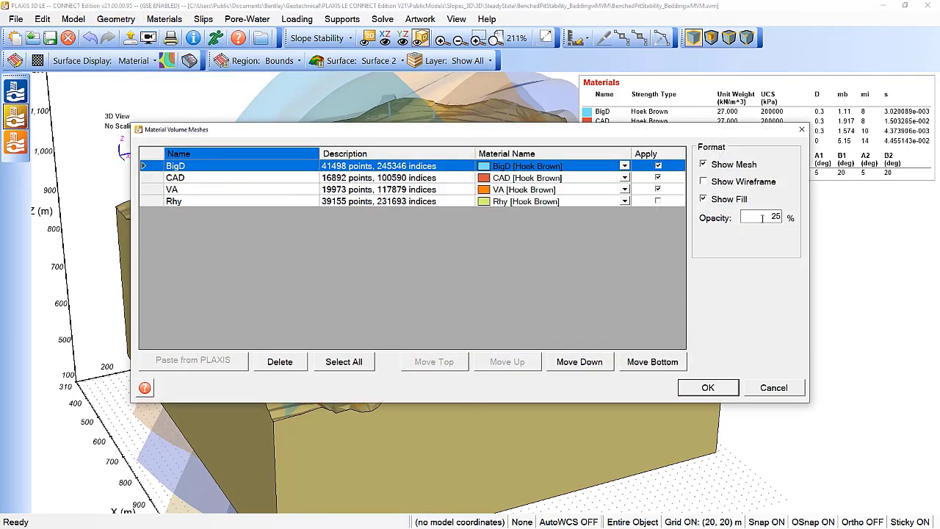
{"action": "key", "text": "shift+Down"}
{"action": "key", "text": "shift+Down"}
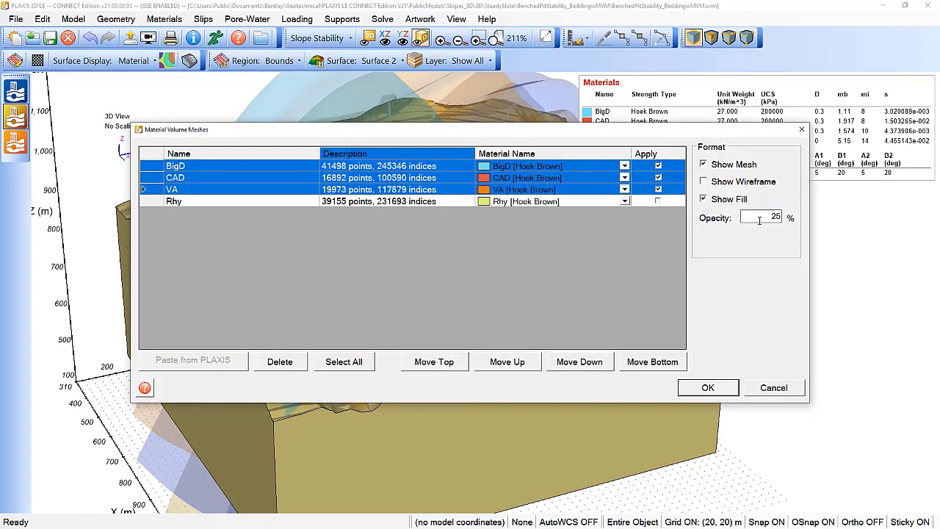
{"action": "double_click", "coordinate": [759, 218]}
{"action": "type", "text": "75"}
{"action": "left_click", "coordinate": [684, 389]}
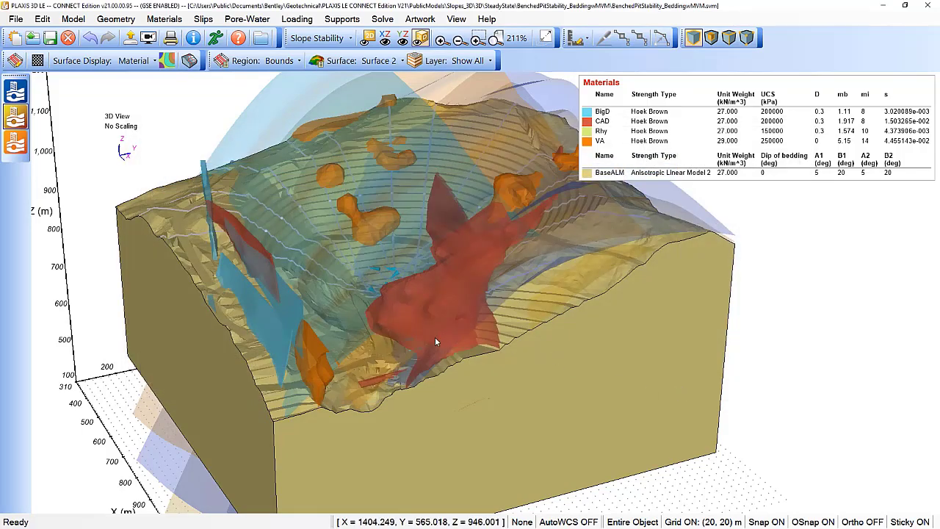
{"action": "left_click_drag", "start_coordinate": [434, 337], "coordinate": [256, 289]}
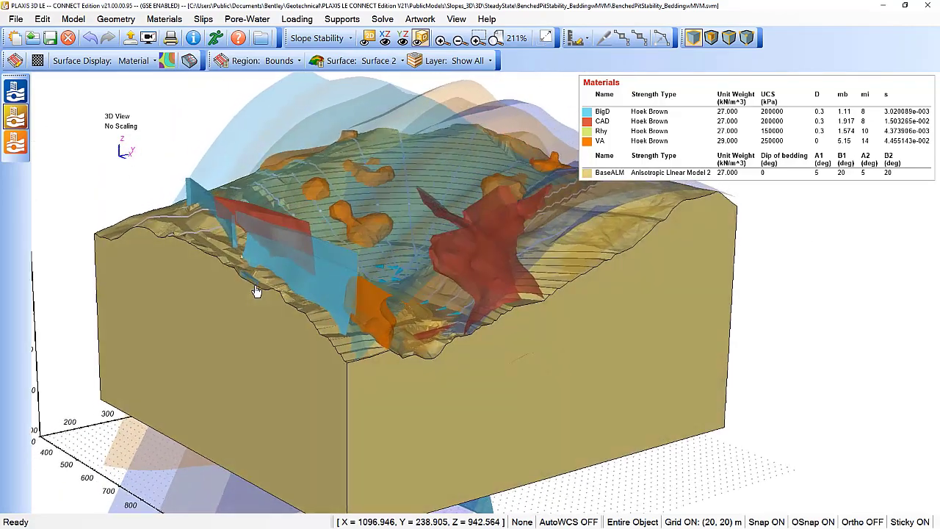
{"action": "left_click", "coordinate": [385, 38]}
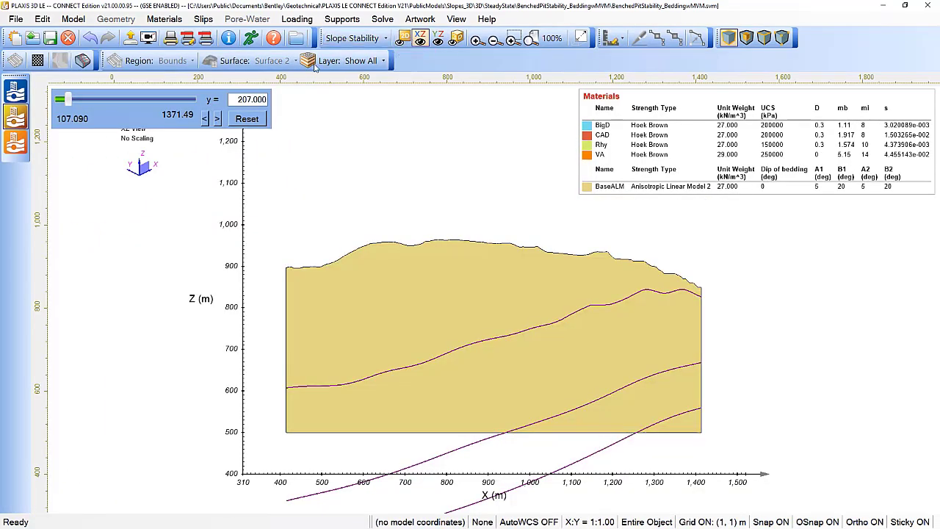
- Move the XZ section from y = 816.677 through 827.189 to y = 948.082, then return to 3D
{"action": "left_click", "coordinate": [133, 100]}
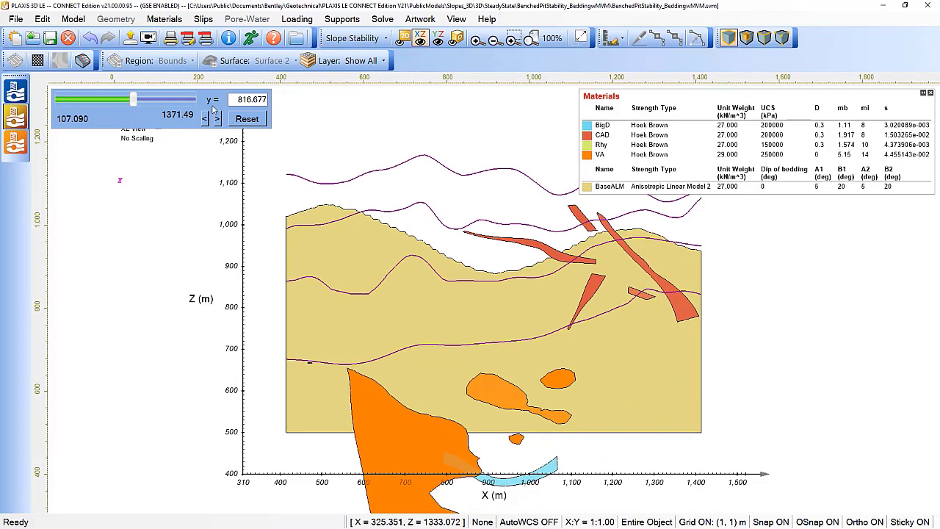
{"action": "scroll", "coordinate": [491, 330], "scroll_direction": "down", "scroll_amount": 1}
{"action": "middle_click_drag", "start_coordinate": [491, 330], "coordinate": [433, 357]}
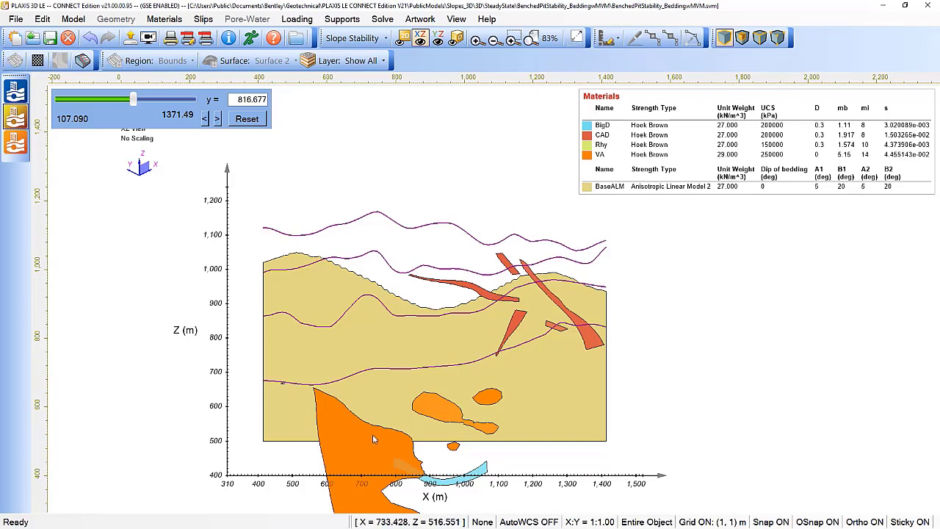
{"action": "left_click", "coordinate": [217, 119]}
{"action": "left_click", "coordinate": [217, 118]}
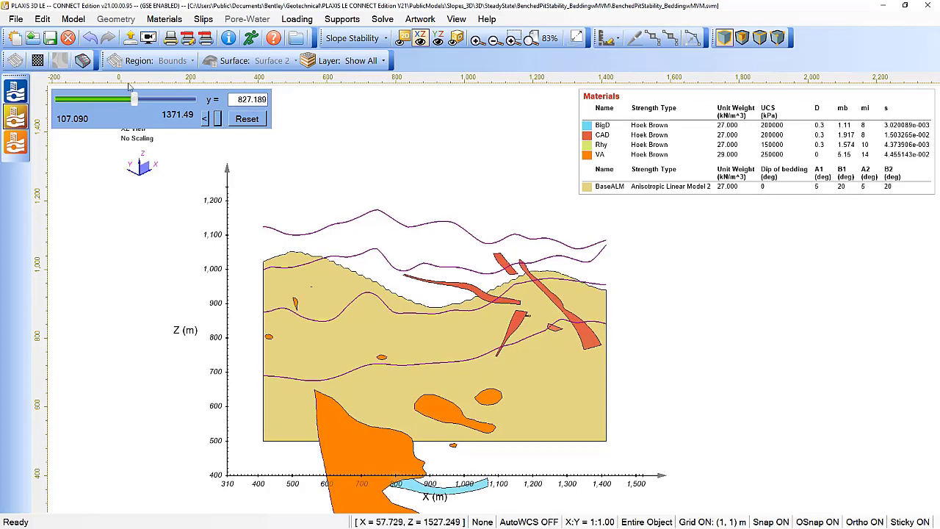
{"action": "left_click_drag", "start_coordinate": [135, 101], "coordinate": [146, 104]}
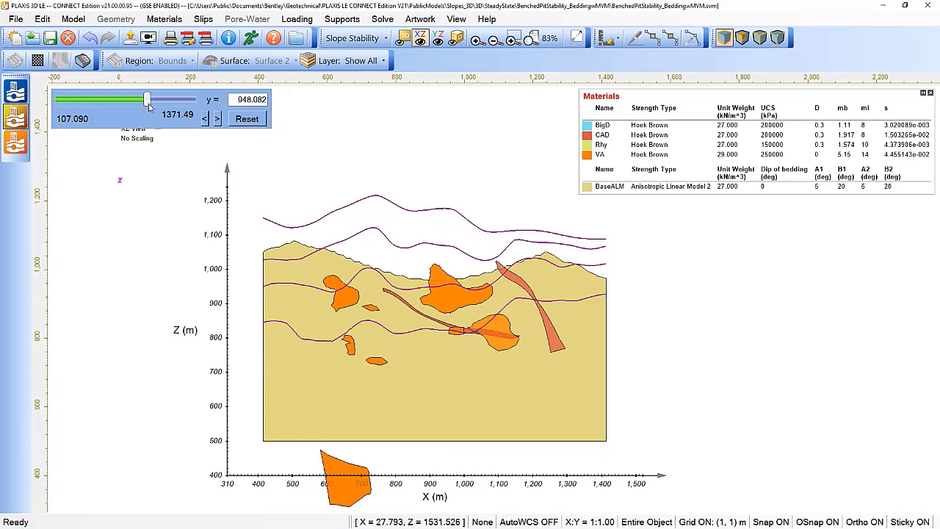
{"action": "left_click", "coordinate": [456, 38]}
{"action": "scroll", "coordinate": [466, 444], "scroll_direction": "up", "scroll_amount": 3}
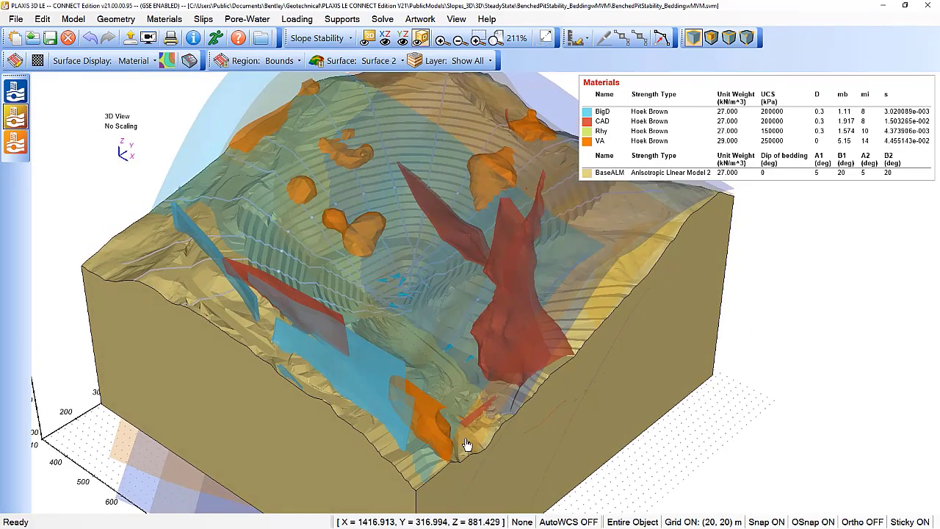
- Orbit the pit model through several angles and check the slip surfaces listed in the Surface dropdown
{"action": "left_click_drag", "start_coordinate": [466, 444], "coordinate": [361, 238]}
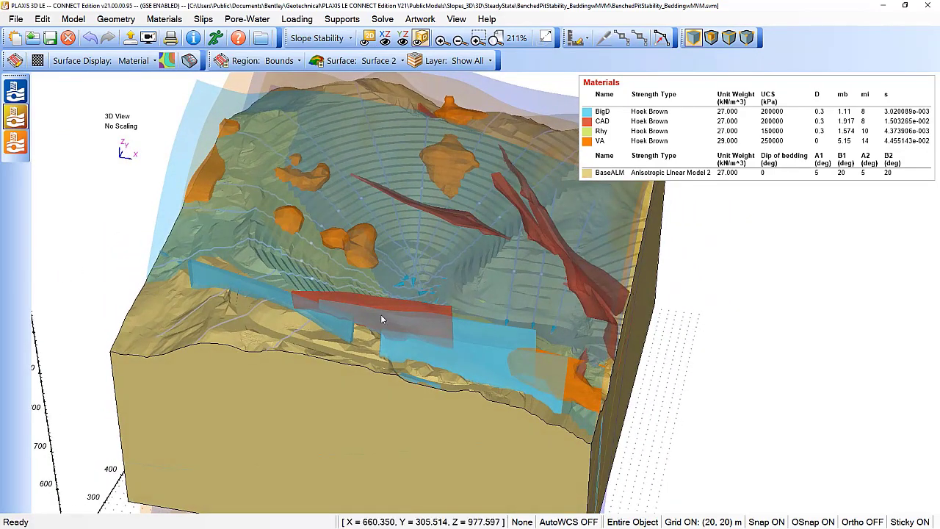
{"action": "left_click_drag", "start_coordinate": [380, 314], "coordinate": [617, 312]}
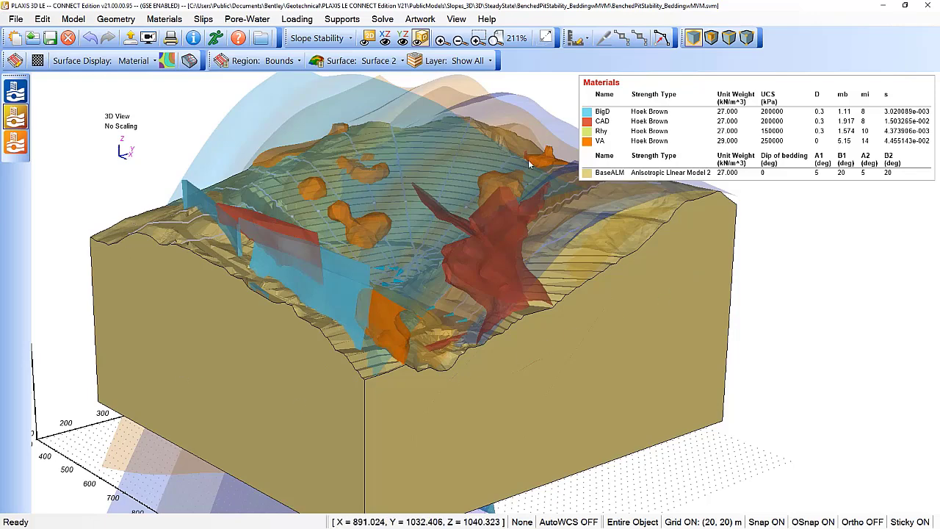
{"action": "left_click_drag", "start_coordinate": [426, 254], "coordinate": [465, 337]}
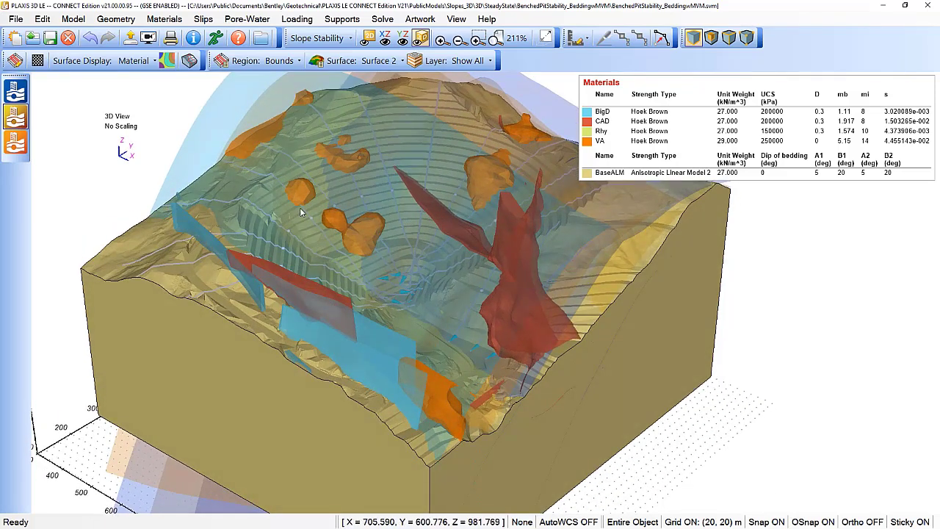
{"action": "left_click_drag", "start_coordinate": [300, 213], "coordinate": [451, 164]}
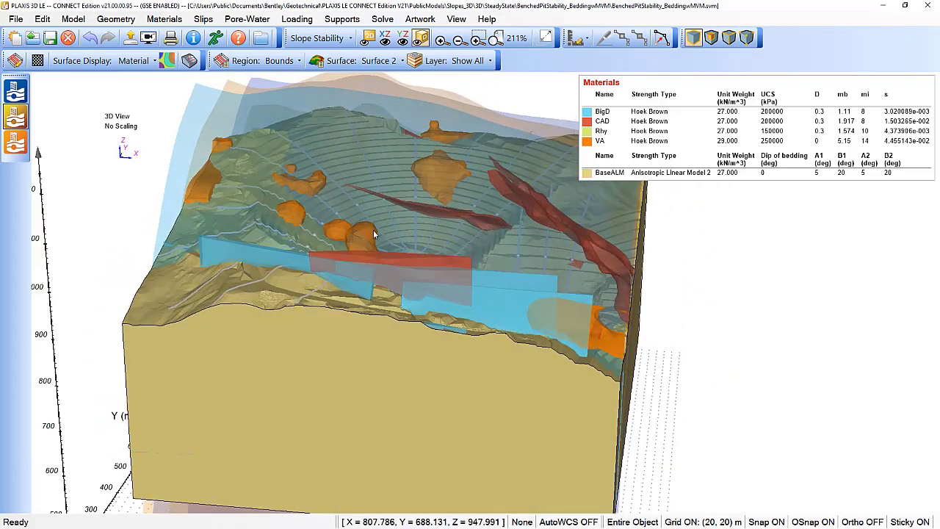
{"action": "left_click_drag", "start_coordinate": [367, 239], "coordinate": [268, 208]}
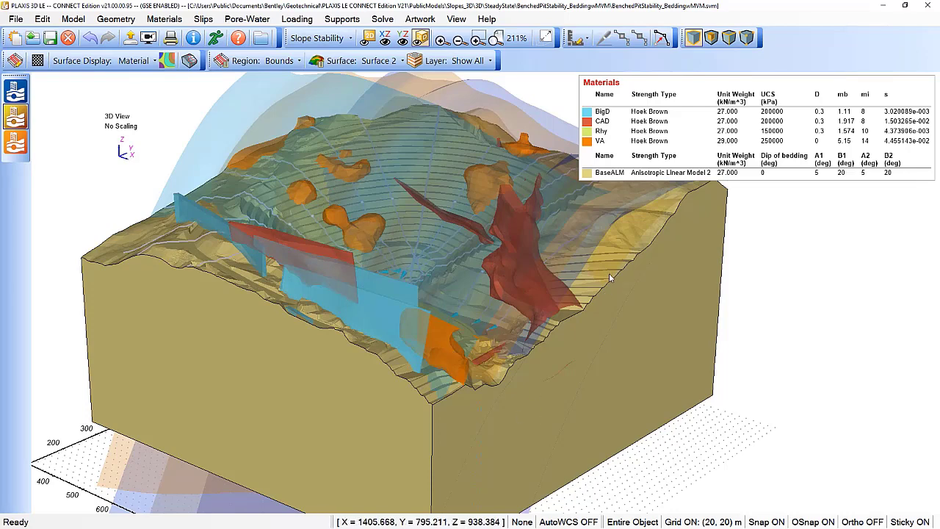
{"action": "left_click_drag", "start_coordinate": [271, 286], "coordinate": [290, 320]}
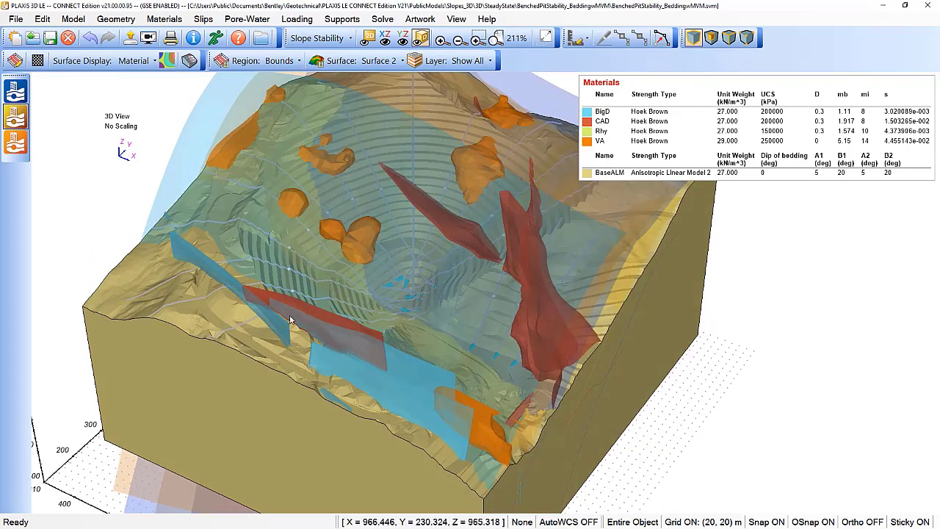
{"action": "left_click", "coordinate": [382, 61]}
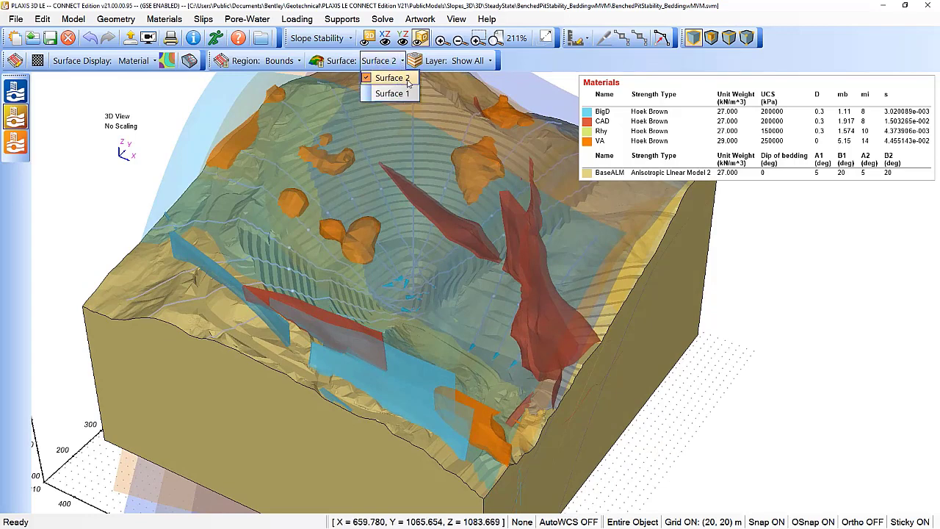
- Settle the model in an oblique side view and launch PLAXIS LE Output for the analysis results
{"action": "left_click_drag", "start_coordinate": [439, 307], "coordinate": [416, 229]}
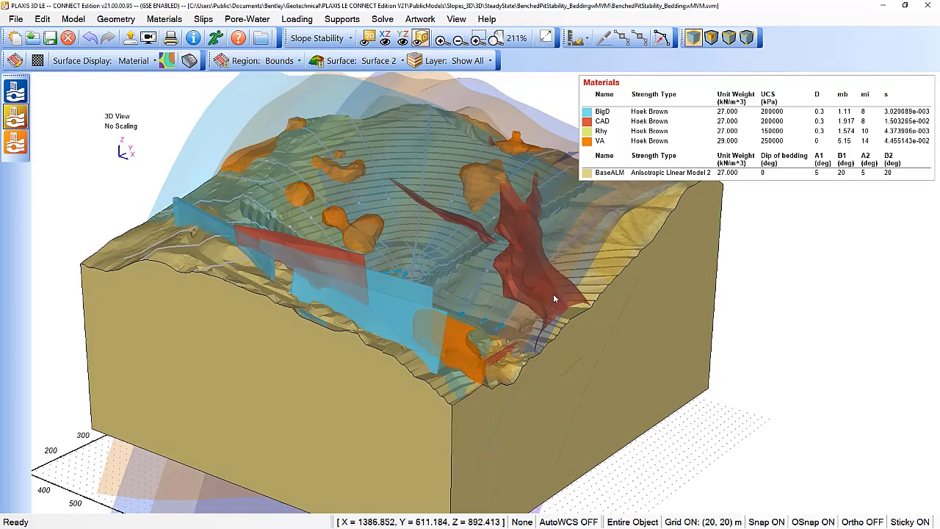
{"action": "left_click_drag", "start_coordinate": [492, 241], "coordinate": [360, 413]}
{"action": "scroll", "coordinate": [342, 235], "scroll_direction": "up", "scroll_amount": 3}
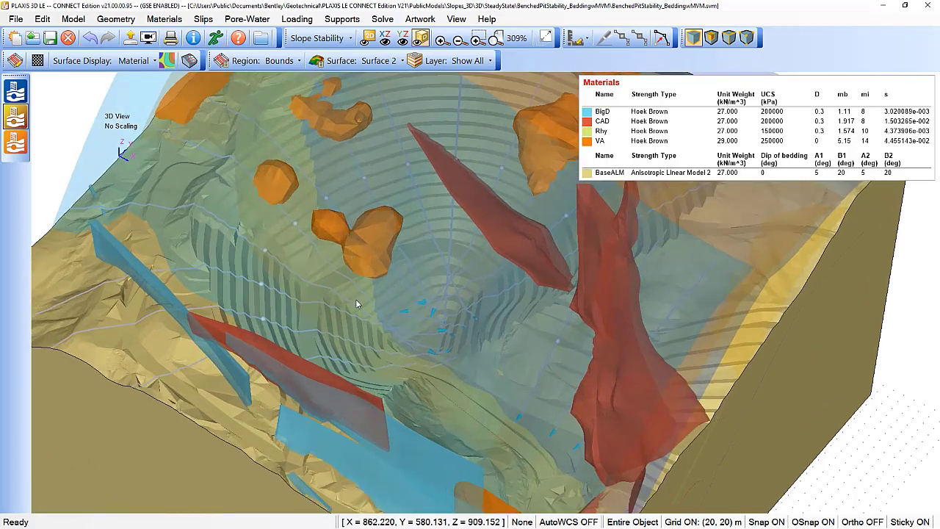
{"action": "left_click_drag", "start_coordinate": [355, 299], "coordinate": [323, 157]}
{"action": "scroll", "coordinate": [345, 192], "scroll_direction": "down", "scroll_amount": 3}
{"action": "left_click_drag", "start_coordinate": [345, 193], "coordinate": [197, 213]}
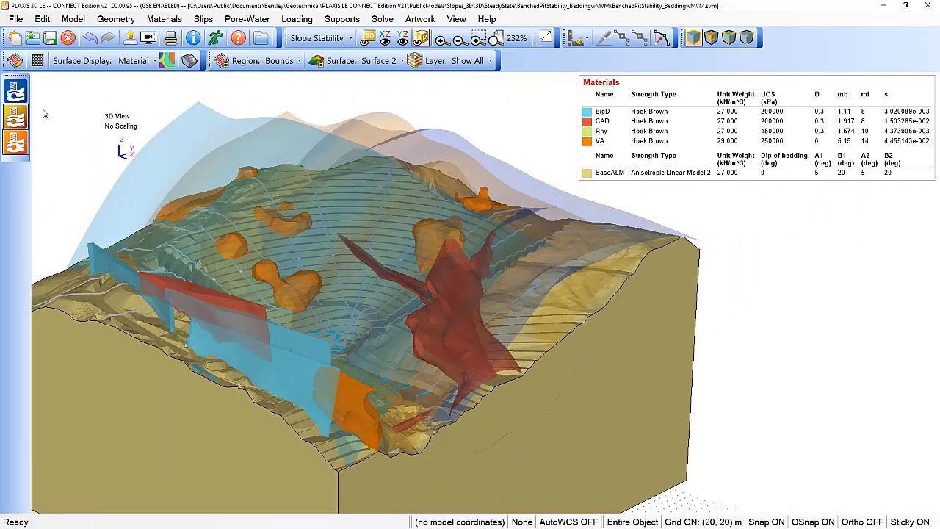
{"action": "left_click", "coordinate": [15, 142]}
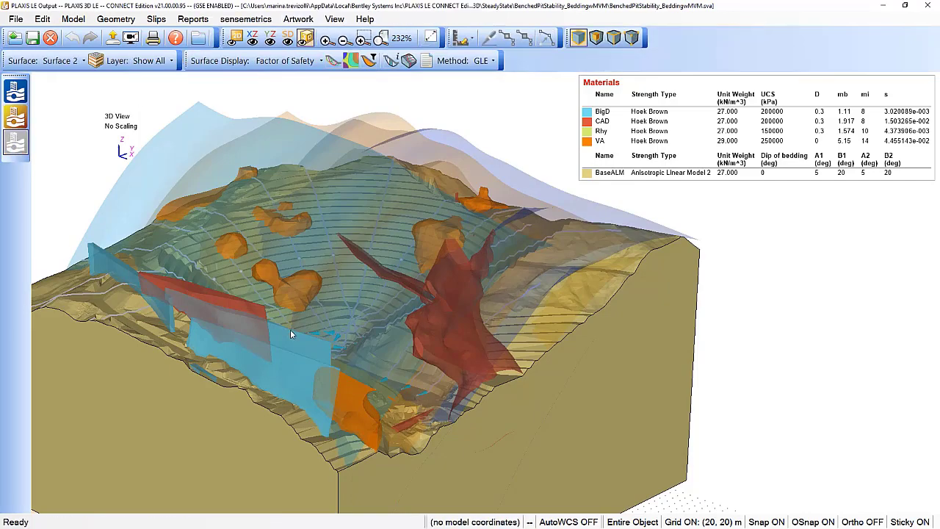
- Tilt the results model and display all five bedding guides, BG 0 to BG 4
{"action": "left_click_drag", "start_coordinate": [278, 307], "coordinate": [441, 415]}
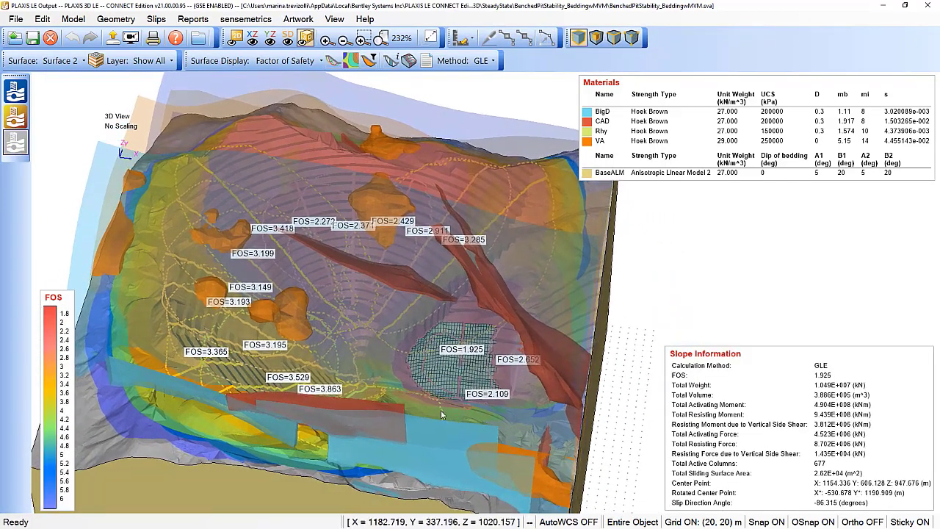
{"action": "scroll", "coordinate": [441, 414], "scroll_direction": "up", "scroll_amount": 2}
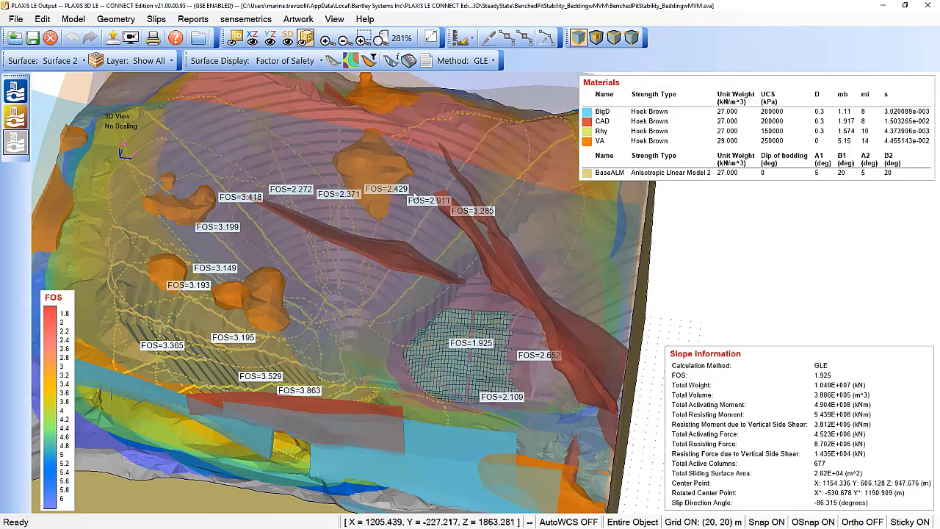
{"action": "left_click_drag", "start_coordinate": [132, 360], "coordinate": [317, 327]}
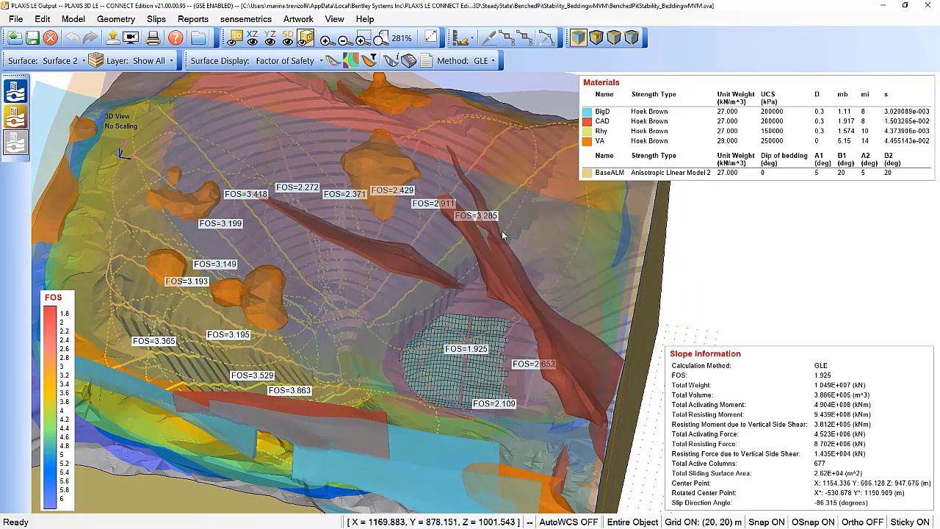
{"action": "left_click", "coordinate": [116, 19]}
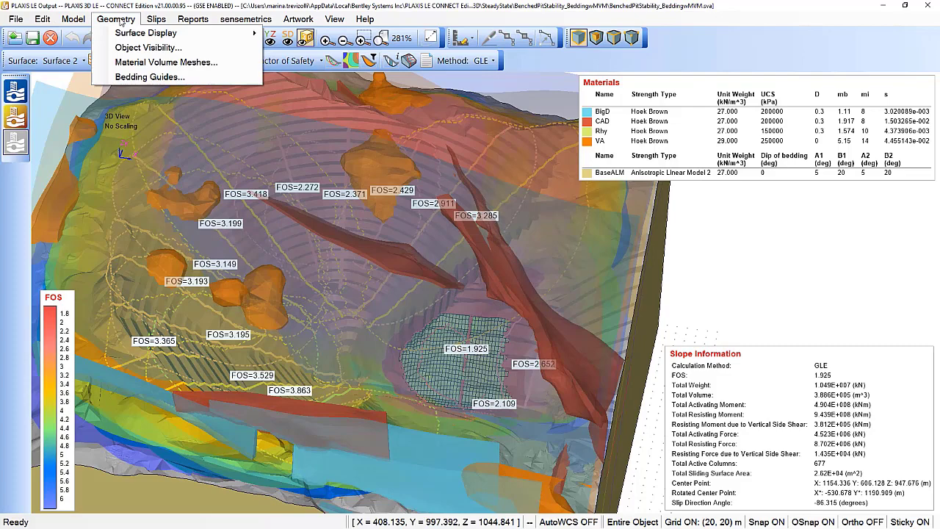
{"action": "left_click", "coordinate": [142, 77]}
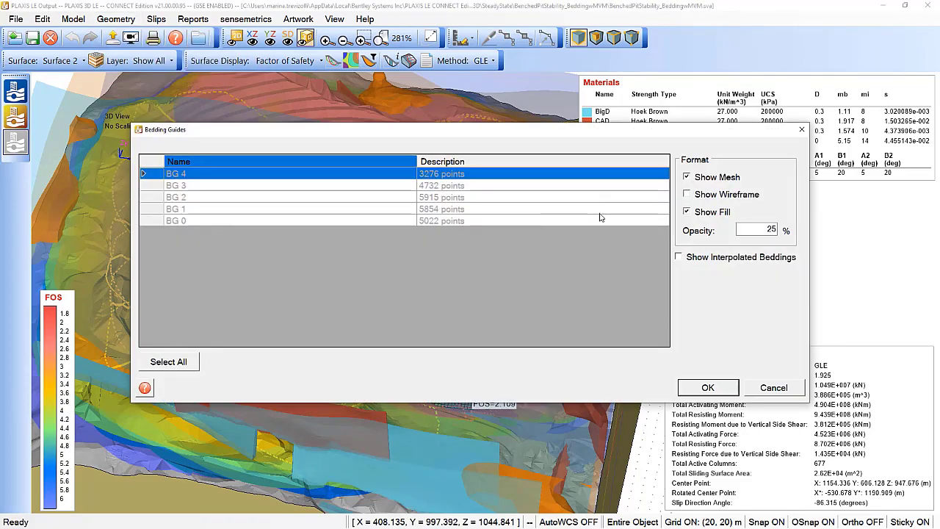
{"action": "left_click", "coordinate": [599, 223], "text": "shift"}
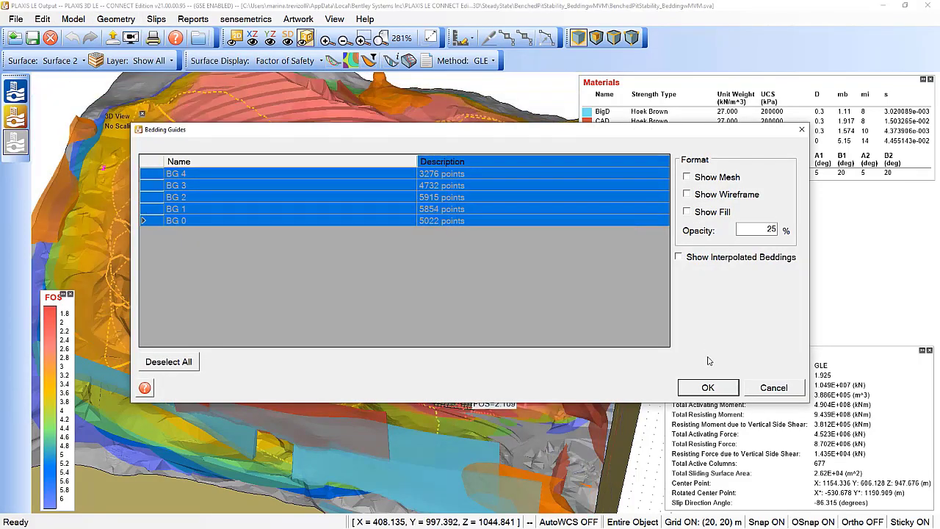
{"action": "left_click", "coordinate": [707, 387]}
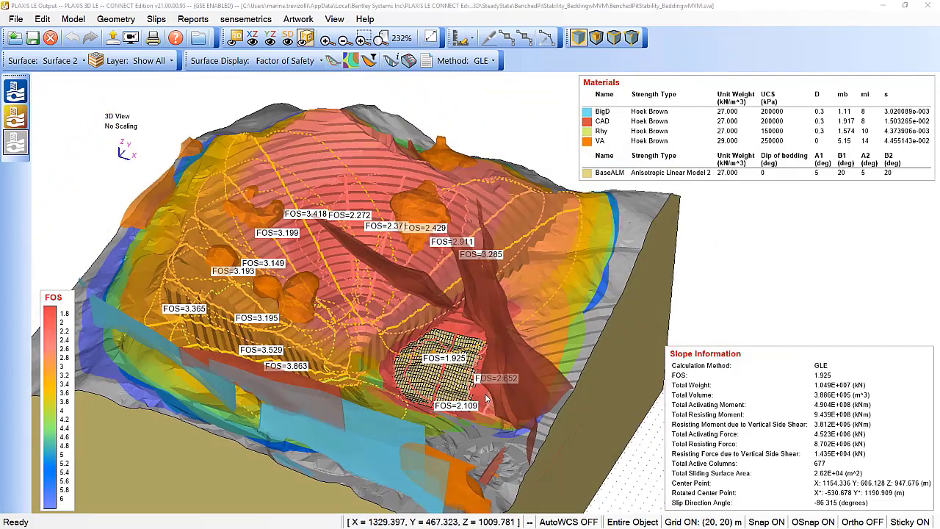
- Zoom and orbit onto the critical FOS=1.925 slip surface
{"action": "scroll", "coordinate": [485, 398], "scroll_direction": "up", "scroll_amount": 5}
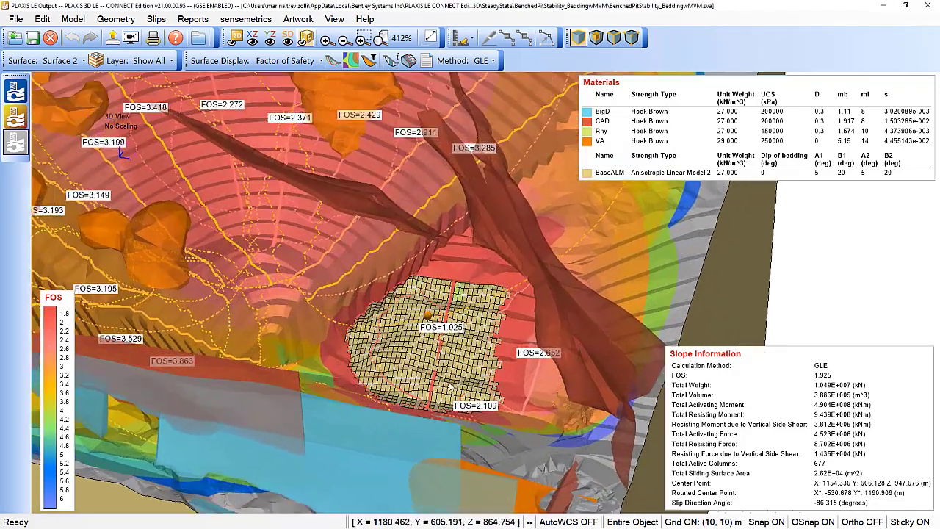
{"action": "left_click_drag", "start_coordinate": [449, 386], "coordinate": [425, 418]}
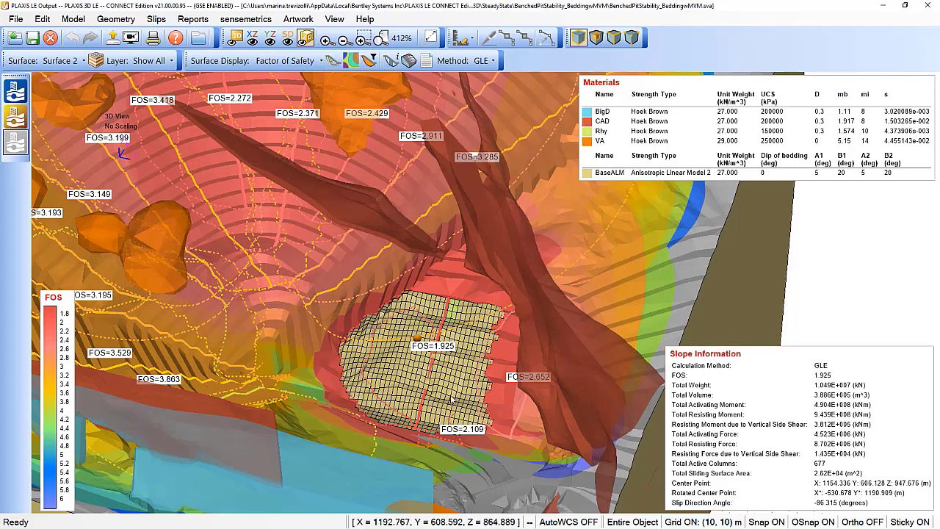
{"action": "scroll", "coordinate": [440, 411], "scroll_direction": "down", "scroll_amount": 3}
{"action": "left_click", "coordinate": [155, 18]}
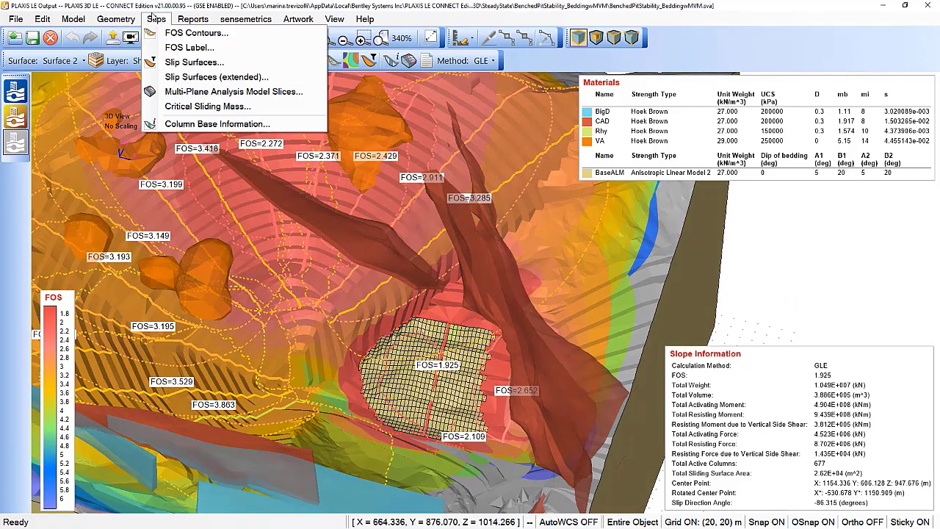
- Set the Column Base Information variable to Friction Angle instead of Shear Resistance Mobilized
{"action": "left_click", "coordinate": [167, 121]}
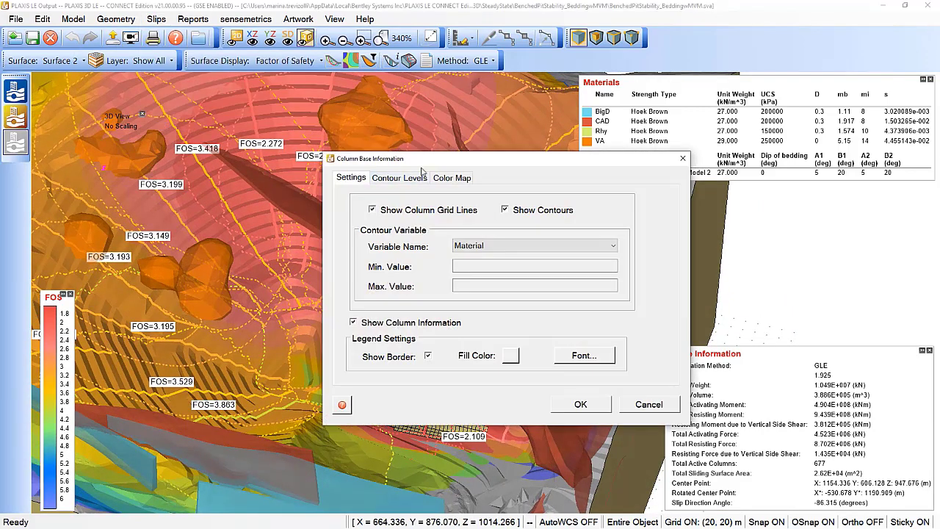
{"action": "left_click_drag", "start_coordinate": [423, 163], "coordinate": [167, 99]}
{"action": "left_click", "coordinate": [243, 182]}
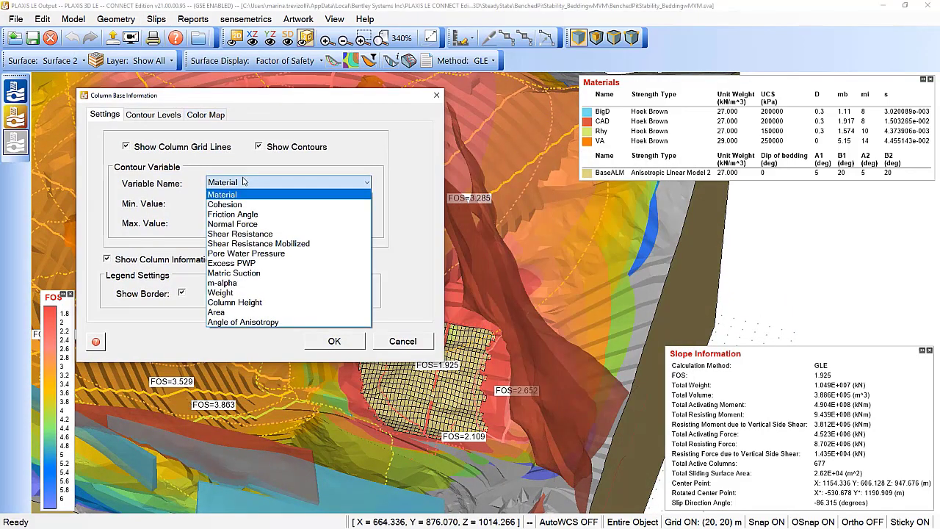
{"action": "left_click", "coordinate": [252, 244]}
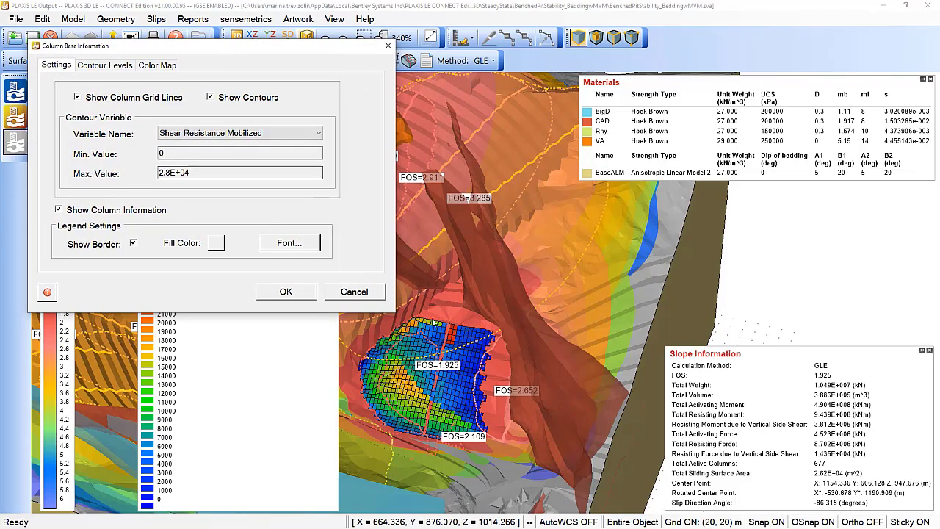
{"action": "left_click", "coordinate": [220, 133]}
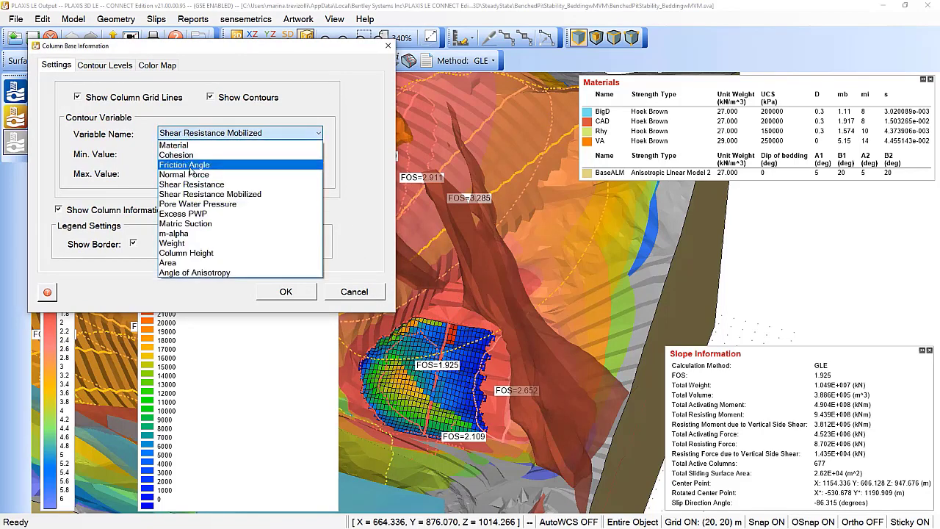
{"action": "left_click", "coordinate": [187, 165]}
{"action": "left_click", "coordinate": [286, 292]}
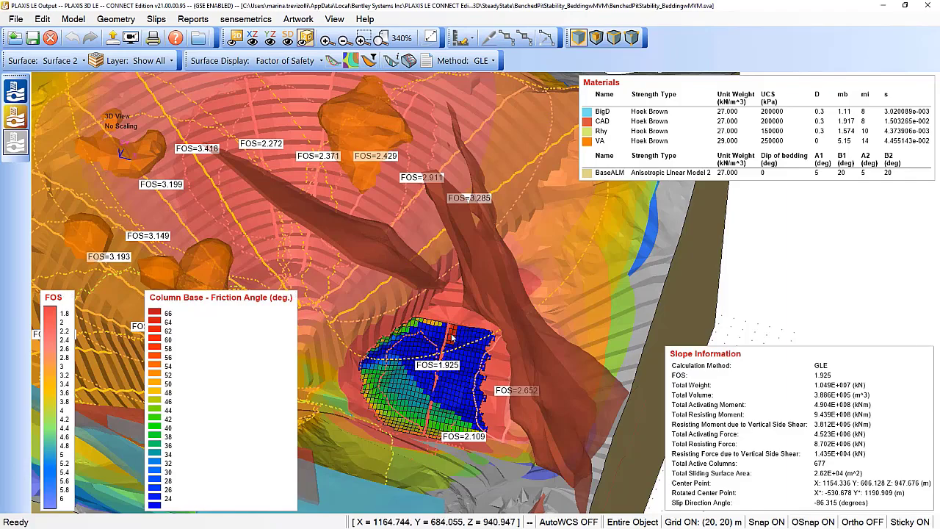
- Zoom and rotate around the sliding mass to view the whole pit
{"action": "scroll", "coordinate": [451, 334], "scroll_direction": "up", "scroll_amount": 4}
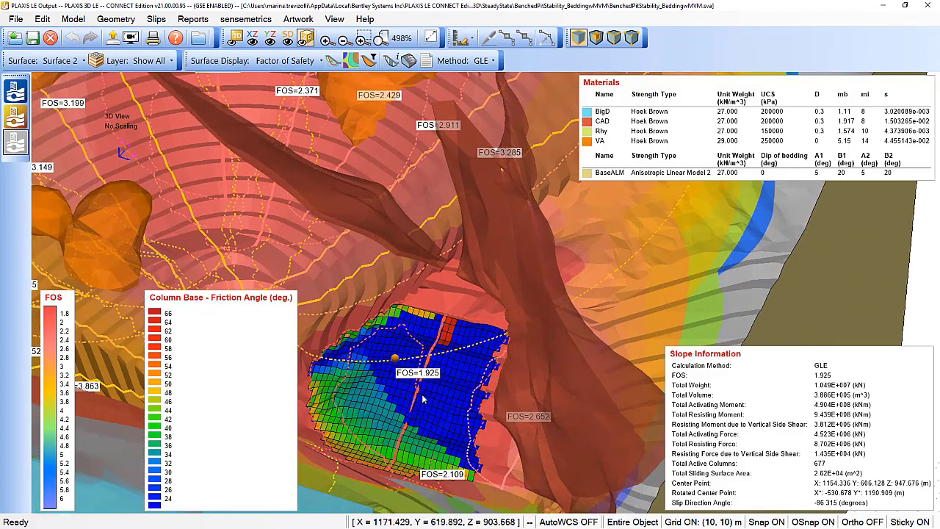
{"action": "left_click_drag", "start_coordinate": [421, 398], "coordinate": [490, 400]}
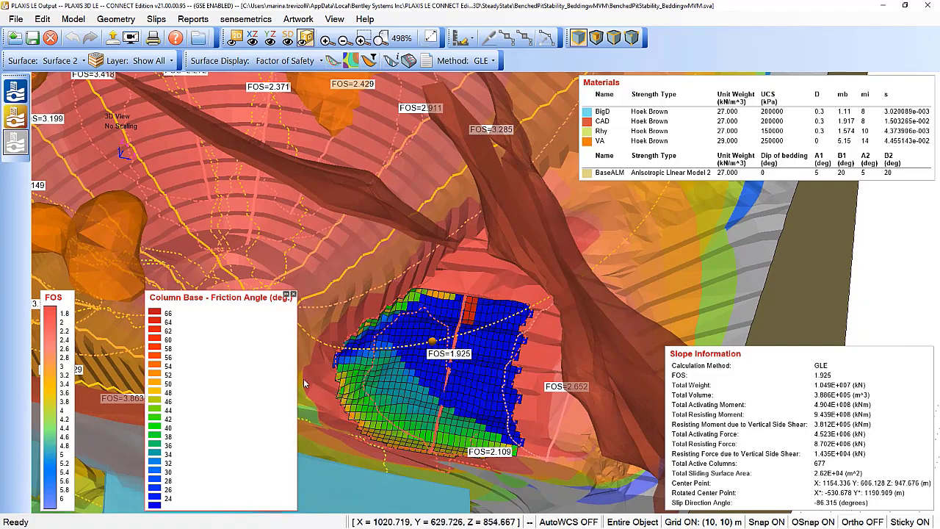
{"action": "scroll", "coordinate": [380, 395], "scroll_direction": "down", "scroll_amount": 10}
{"action": "left_click_drag", "start_coordinate": [440, 403], "coordinate": [464, 396]}
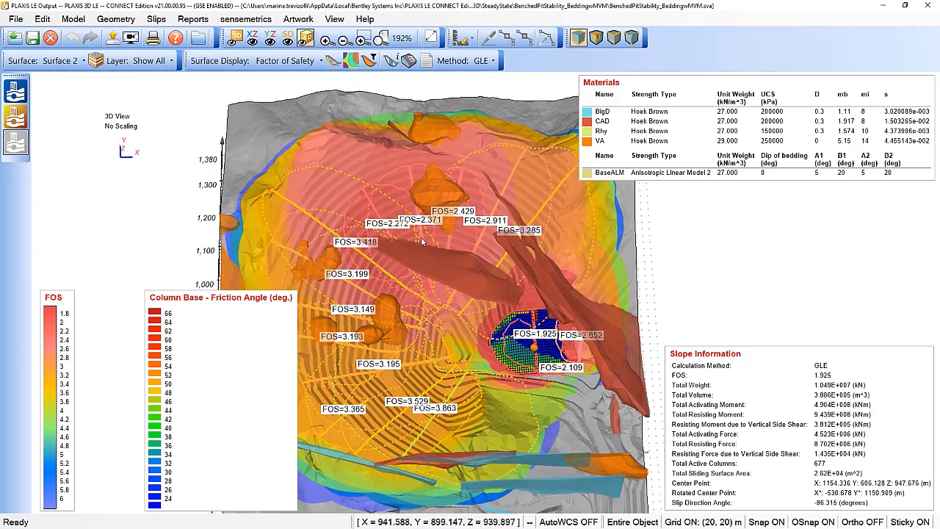
- Collapse the friction angle legend and set the FOS contour levels from 1.8 to a maximum of 4
{"action": "left_click", "coordinate": [287, 294]}
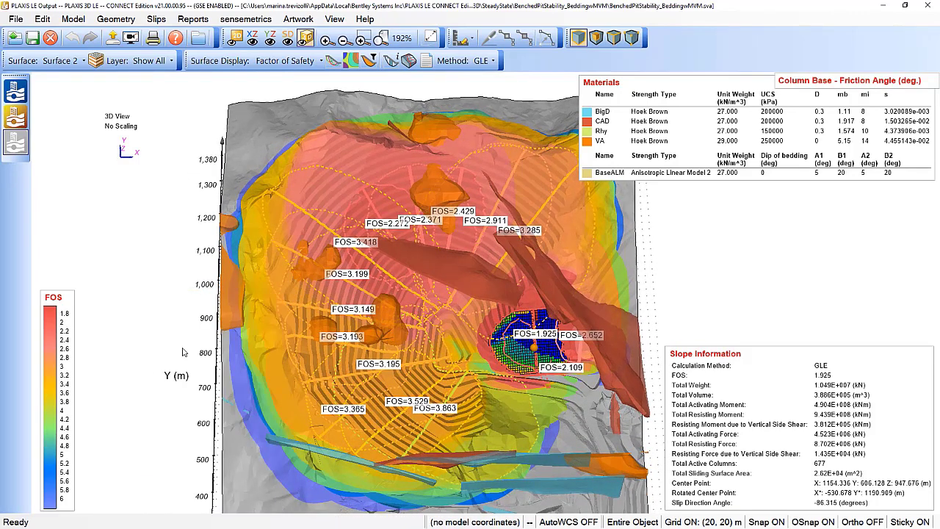
{"action": "right_click", "coordinate": [62, 341]}
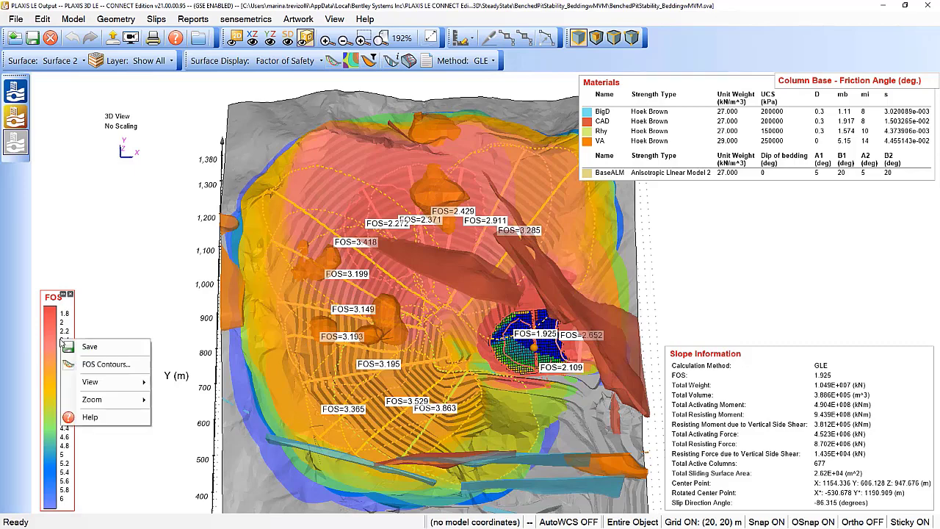
{"action": "left_click", "coordinate": [98, 364]}
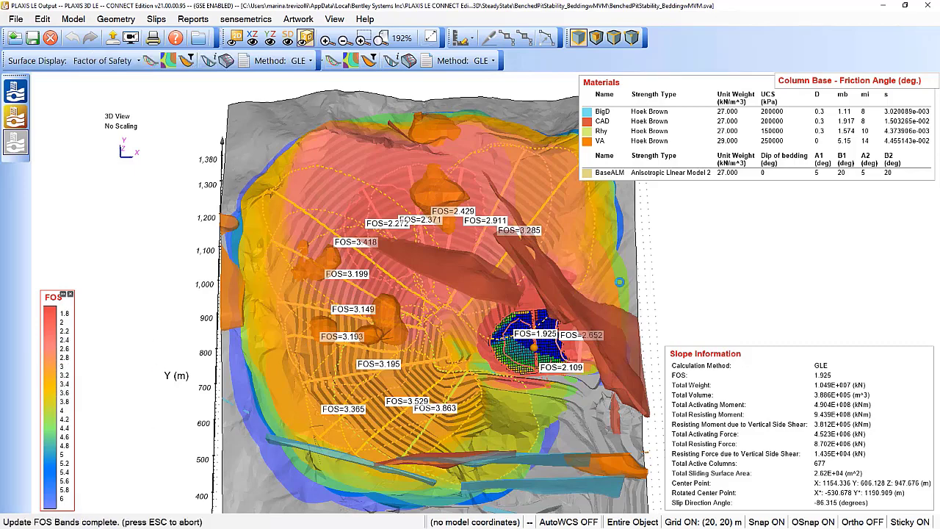
{"action": "key", "text": "ctrl+Tab"}
{"action": "double_click", "coordinate": [579, 230]}
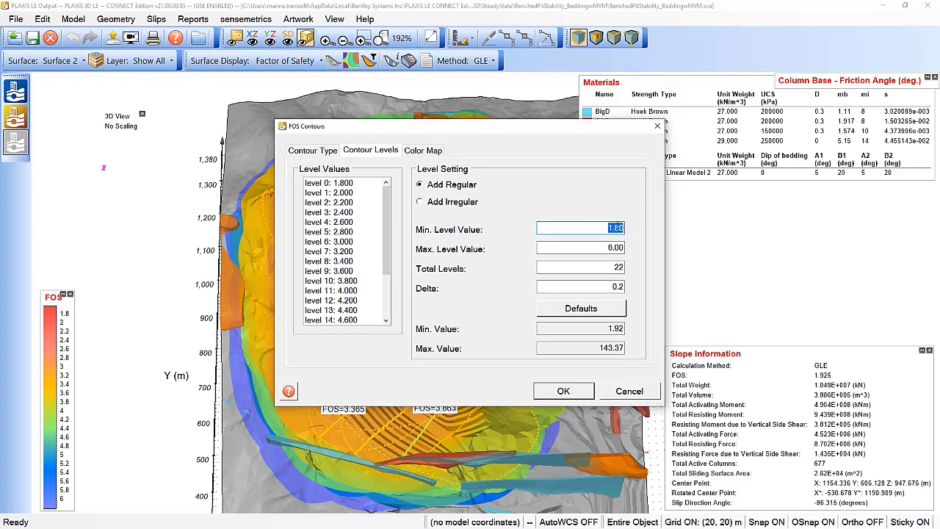
{"action": "left_click", "coordinate": [610, 248]}
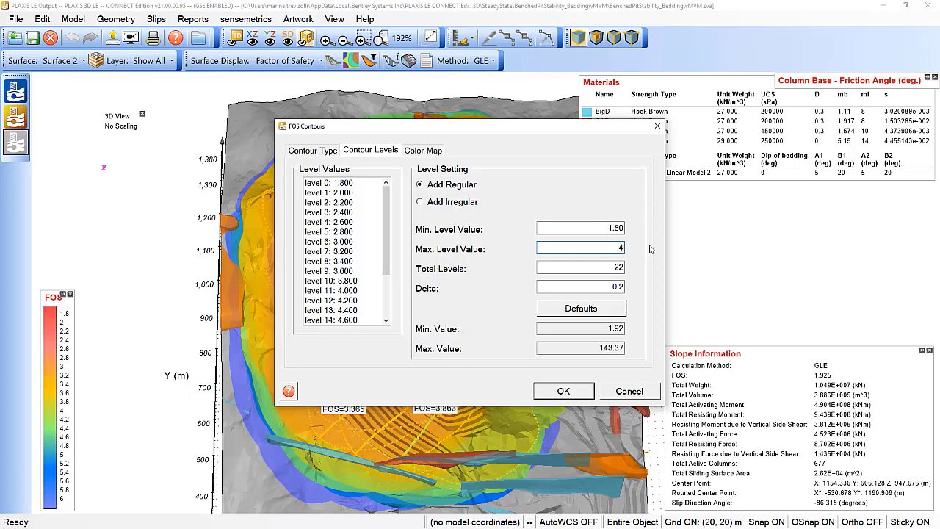
{"action": "left_click", "coordinate": [563, 390]}
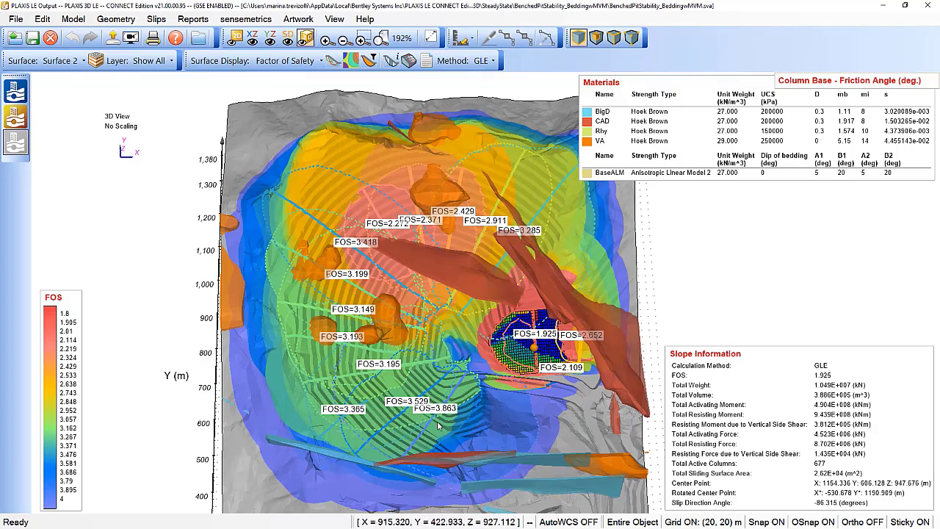
{"action": "scroll", "coordinate": [441, 422], "scroll_direction": "up", "scroll_amount": 5}
{"action": "left_click_drag", "start_coordinate": [441, 418], "coordinate": [408, 436]}
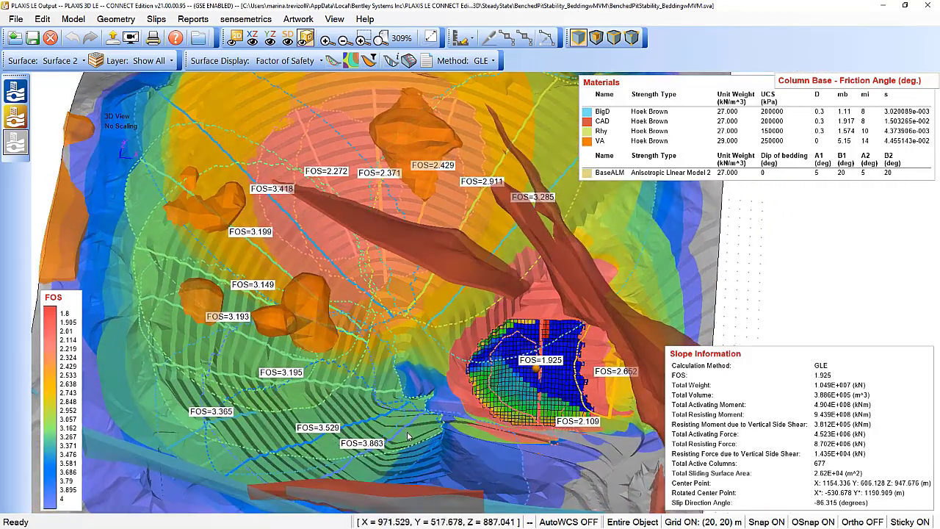
{"action": "left_click", "coordinate": [157, 19]}
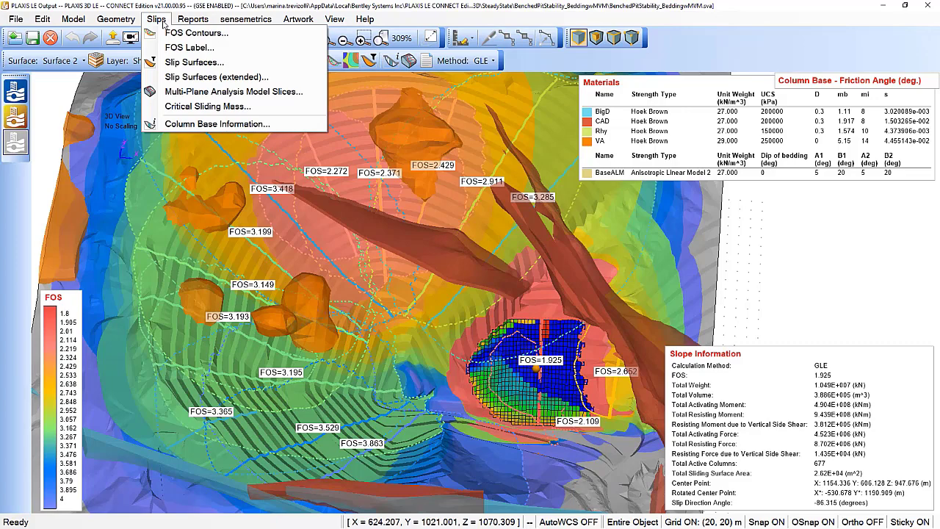
- Cancel the Slip Surfaces dialog and send the extended slip surface list to Excel
{"action": "left_click", "coordinate": [194, 61]}
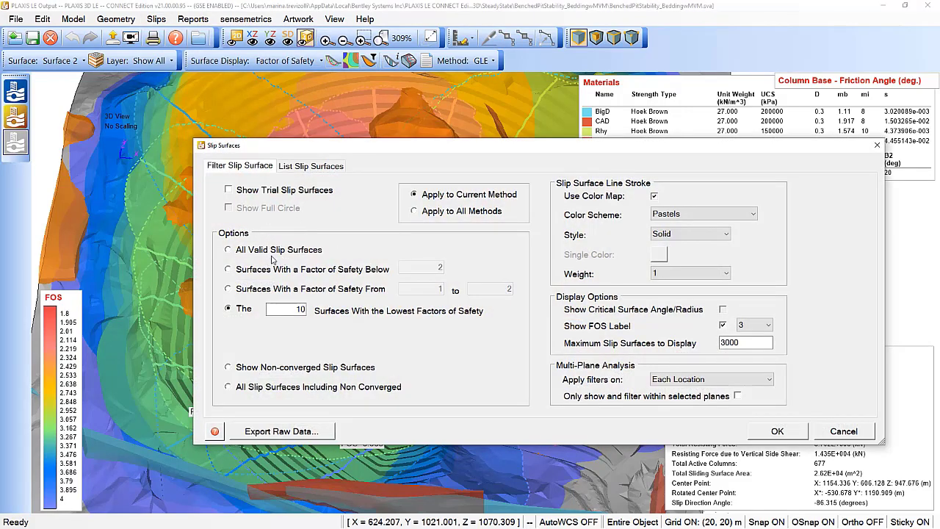
{"action": "left_click", "coordinate": [823, 430]}
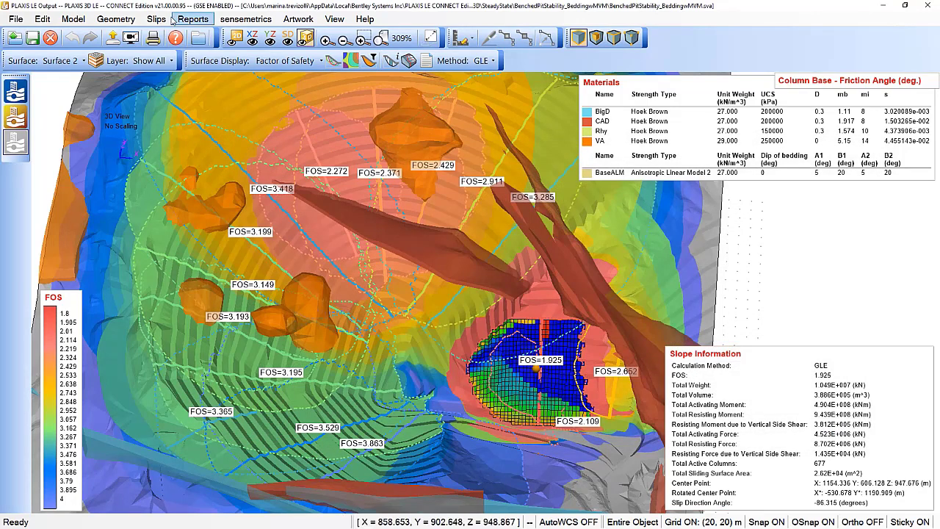
{"action": "left_click", "coordinate": [176, 19]}
{"action": "mouse_move", "coordinate": [156, 19]}
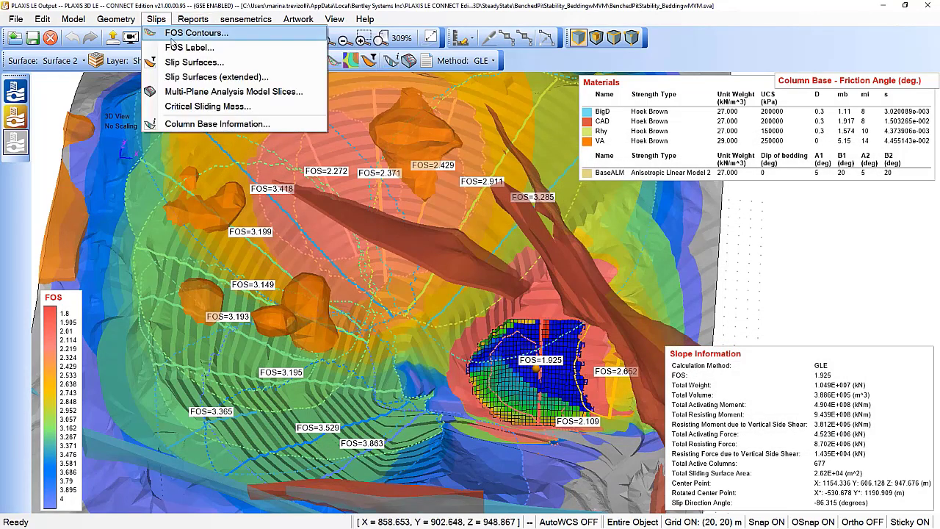
{"action": "left_click", "coordinate": [197, 77]}
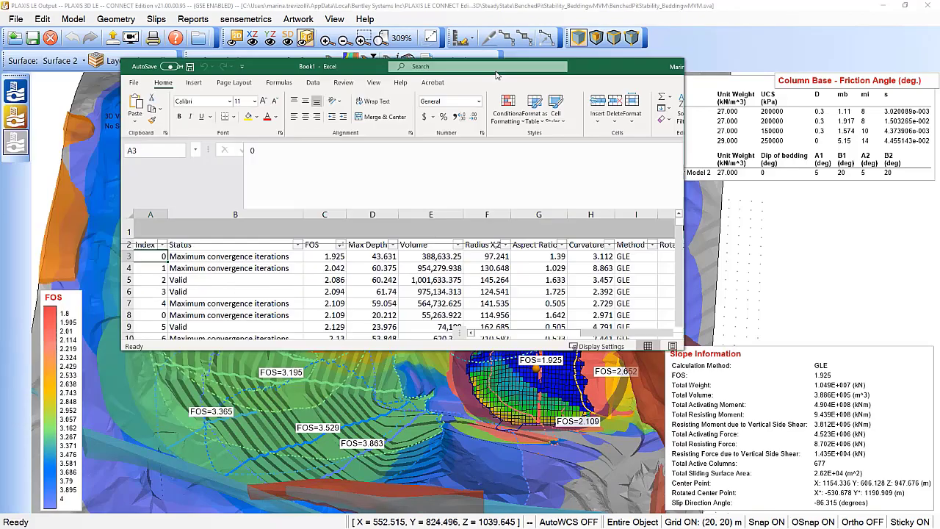
- Arrange the Excel window and show the row 7 and row 8 slip surfaces on the model
{"action": "left_click_drag", "start_coordinate": [496, 85], "coordinate": [753, 28]}
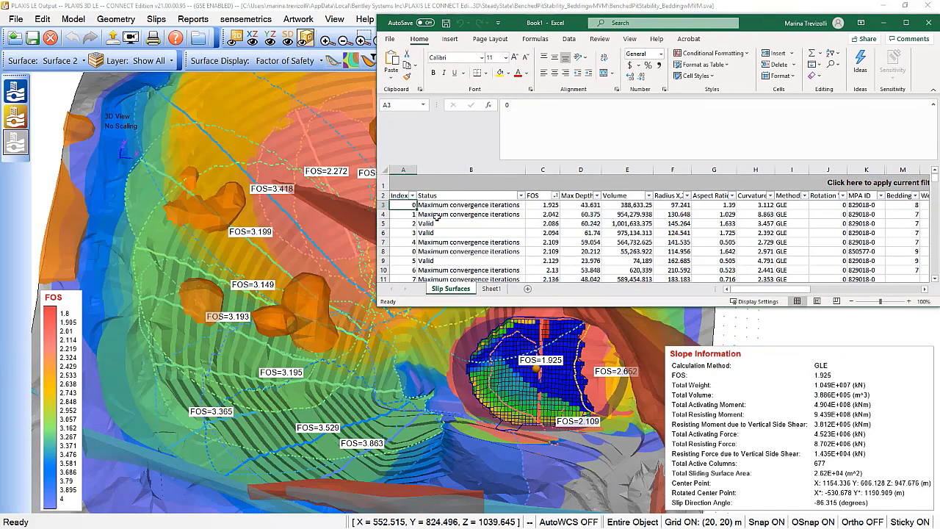
{"action": "left_click_drag", "start_coordinate": [405, 307], "coordinate": [405, 411]}
{"action": "left_click_drag", "start_coordinate": [377, 252], "coordinate": [583, 251]}
{"action": "left_click", "coordinate": [668, 242]}
{"action": "left_click", "coordinate": [664, 252]}
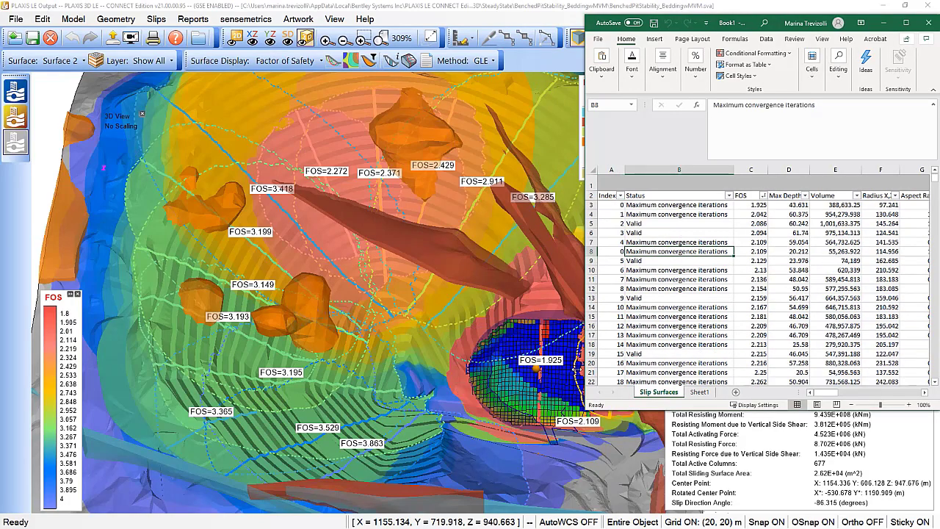
{"action": "left_click_drag", "start_coordinate": [323, 242], "coordinate": [318, 449]}
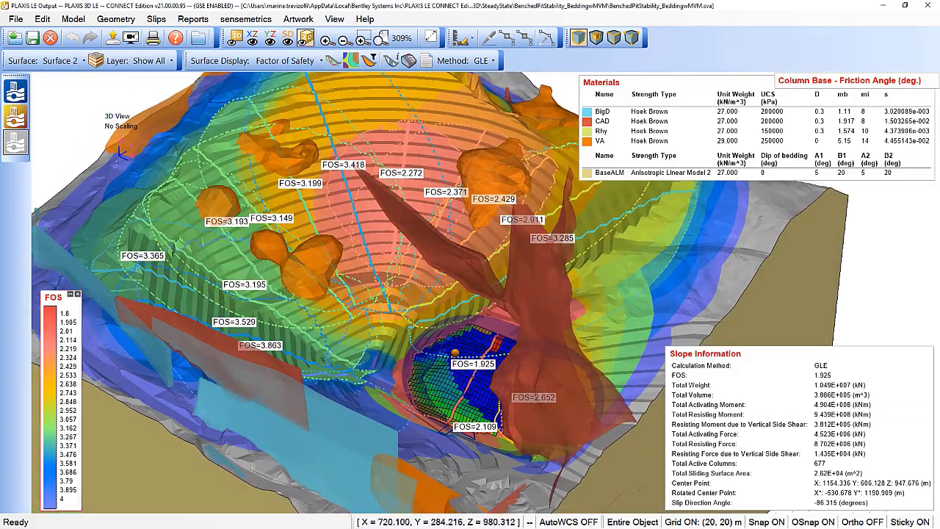
- Preview the FOS 2.129, row 19 and FOS 2.276 slip surfaces on the model
{"action": "key", "text": "alt+Tab"}
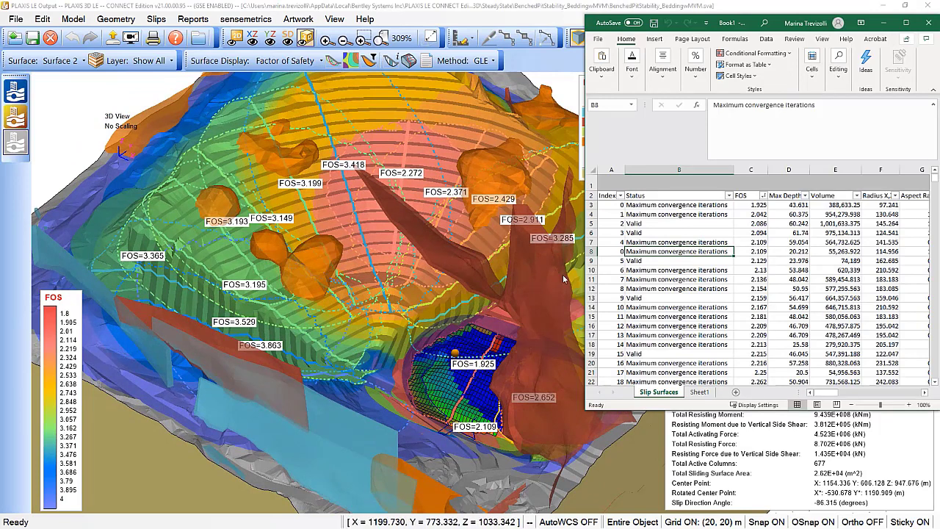
{"action": "left_click", "coordinate": [661, 261]}
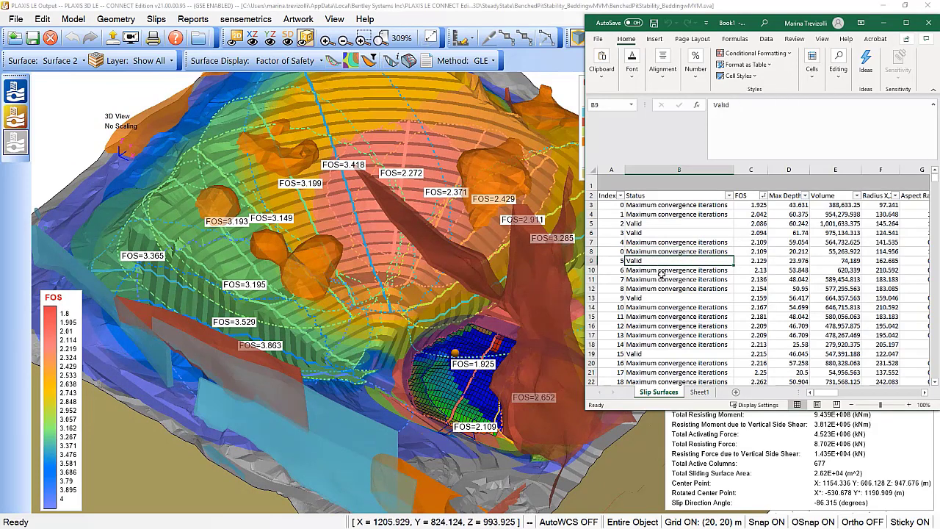
{"action": "key", "text": "Down"}
{"action": "key", "text": "Down"}
{"action": "key", "text": "Down"}
{"action": "key", "text": "Down"}
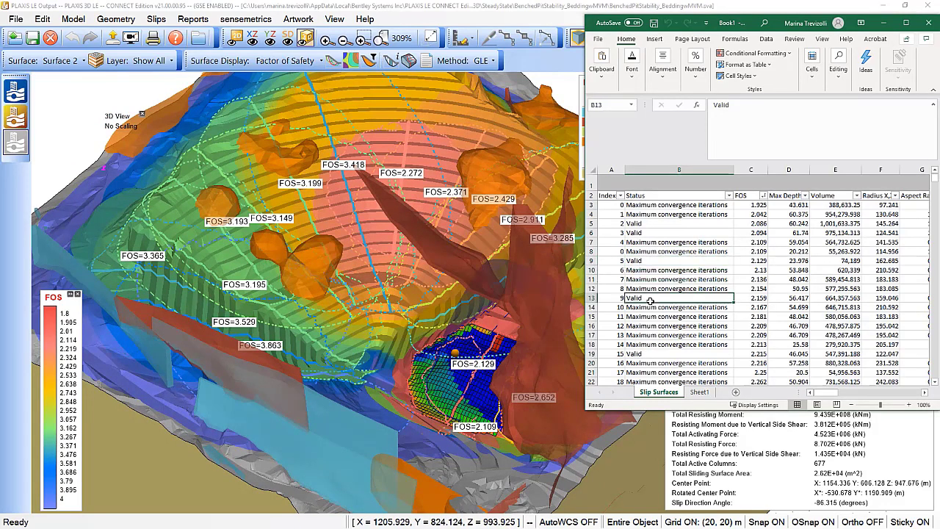
{"action": "left_click", "coordinate": [650, 355]}
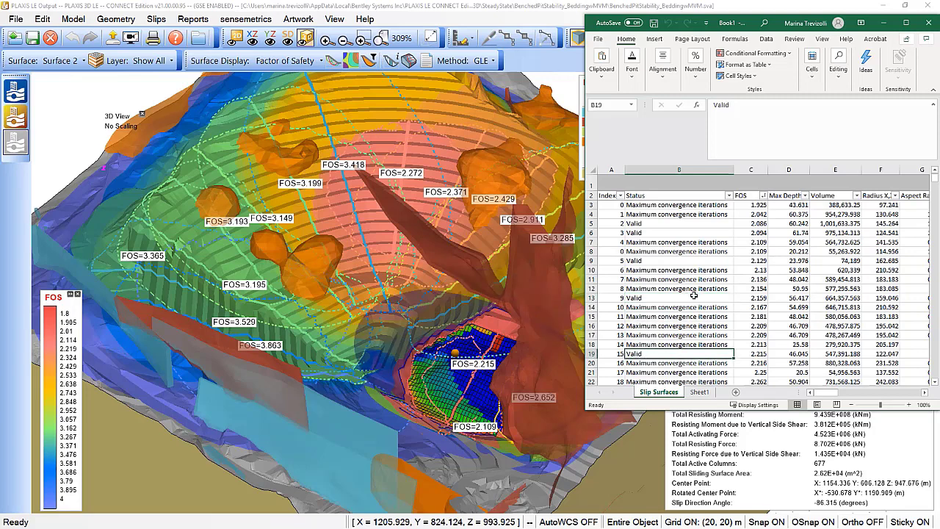
{"action": "scroll", "coordinate": [649, 345], "scroll_direction": "down", "scroll_amount": 3}
{"action": "left_click", "coordinate": [653, 317]}
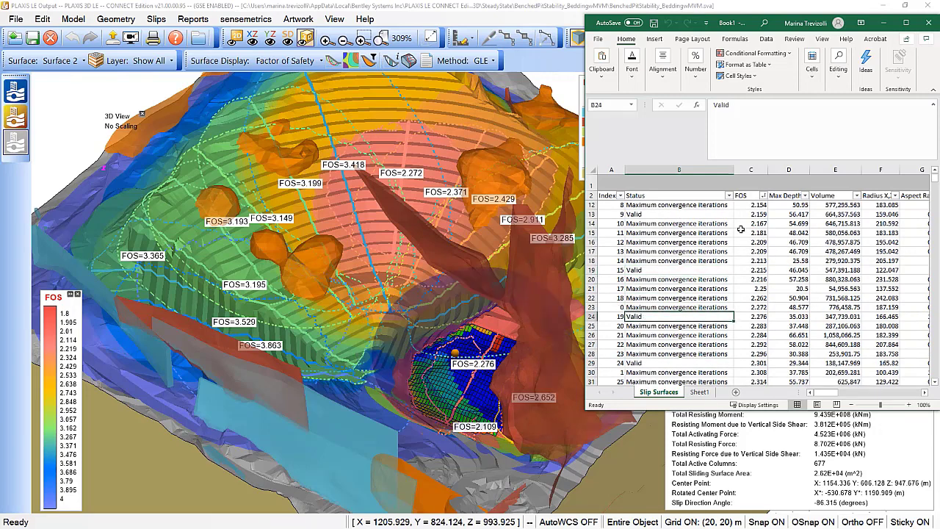
- Apply a less-than filter on FOS, leaving only the FOS 1.925 record, and show it
{"action": "left_click", "coordinate": [764, 195]}
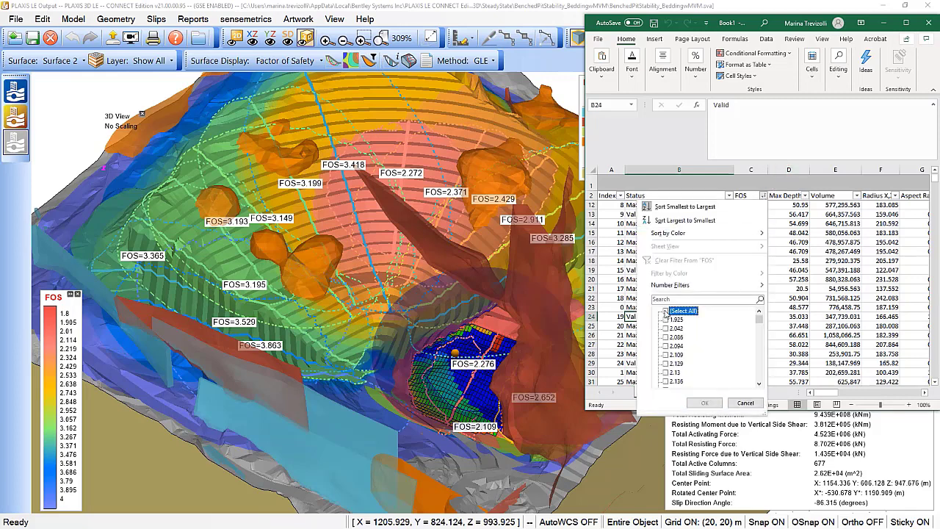
{"action": "mouse_move", "coordinate": [685, 290]}
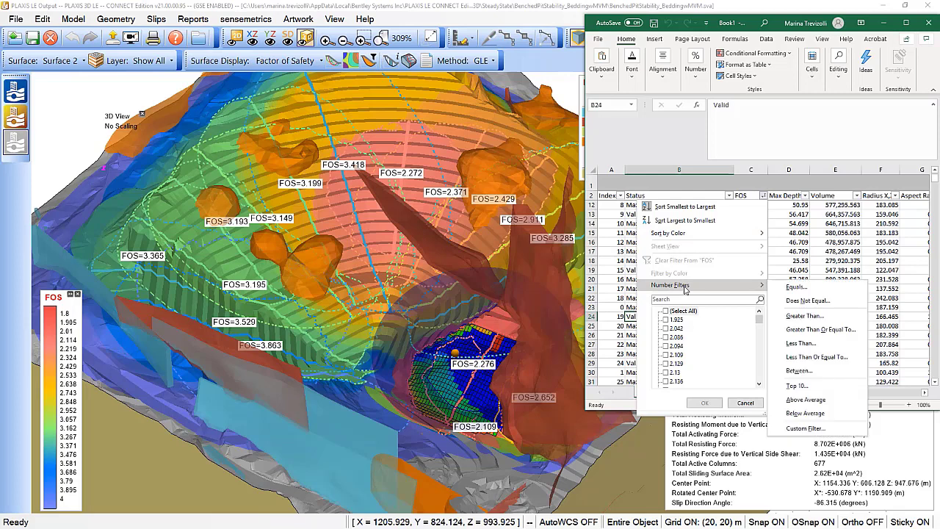
{"action": "left_click", "coordinate": [801, 343]}
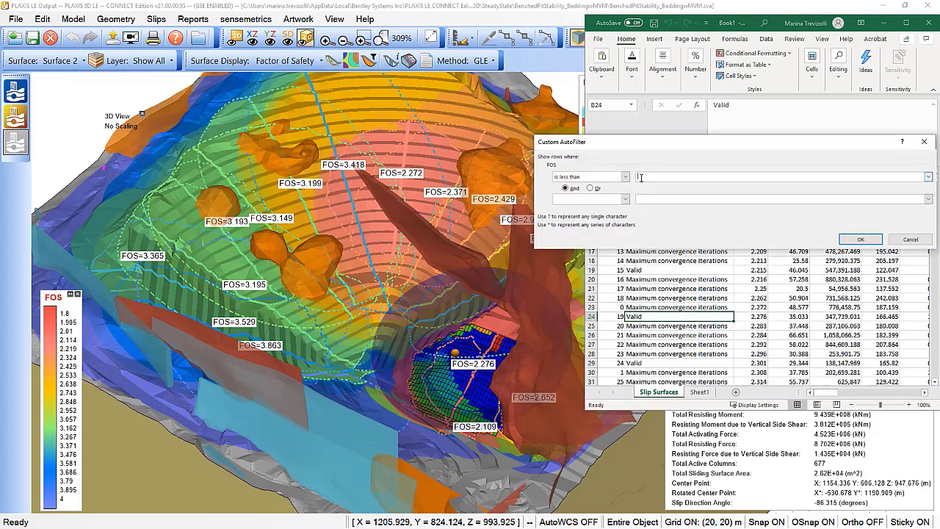
{"action": "left_click", "coordinate": [860, 239]}
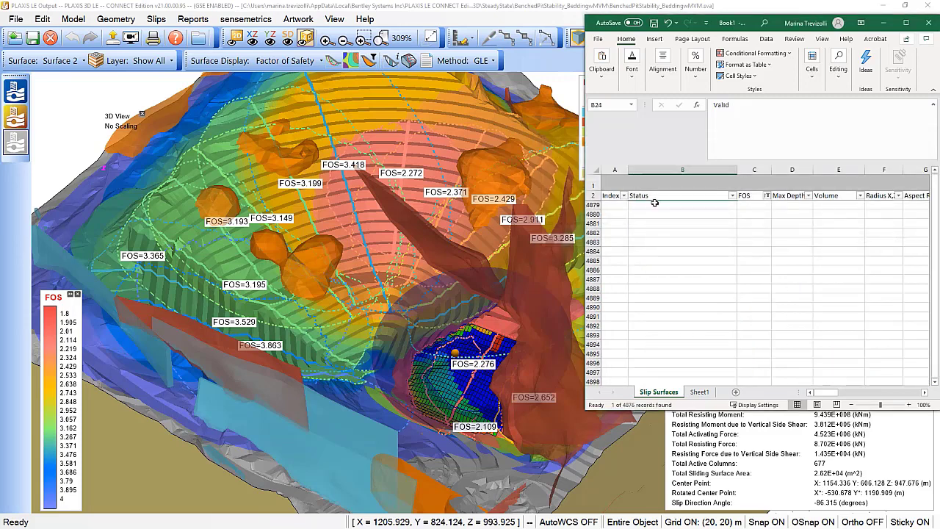
{"action": "scroll", "coordinate": [667, 233], "scroll_direction": "down", "scroll_amount": 2}
{"action": "left_click", "coordinate": [666, 205]}
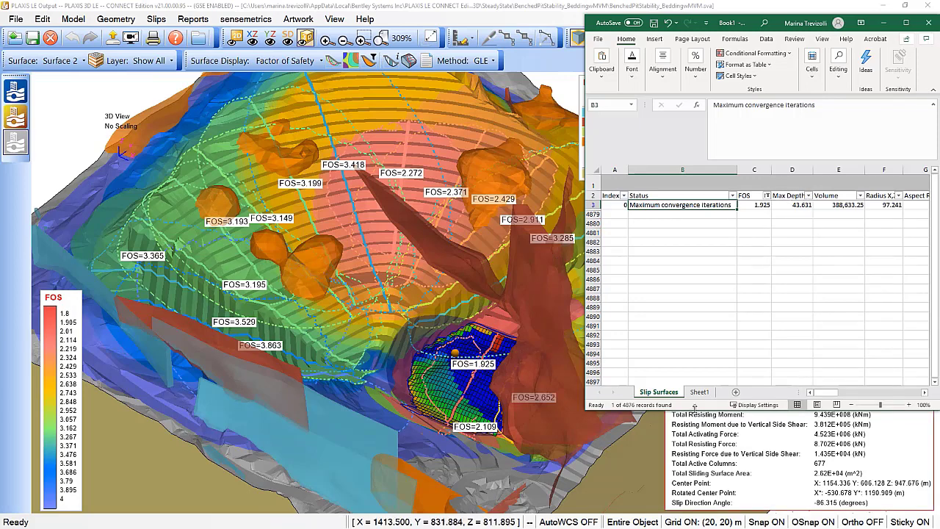
- Bring the PLAXIS 3D results view back in front
{"action": "left_click_drag", "start_coordinate": [823, 395], "coordinate": [834, 395]}
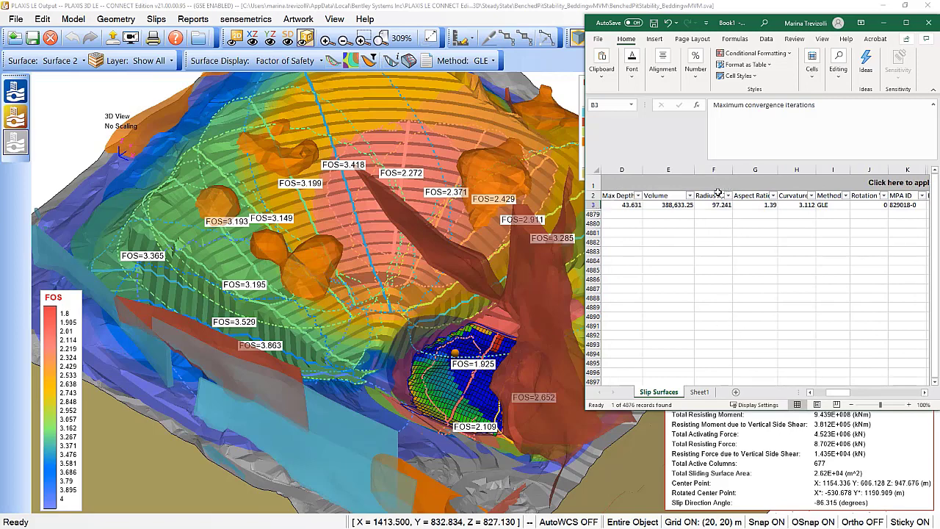
{"action": "left_click", "coordinate": [812, 392]}
{"action": "left_click_drag", "start_coordinate": [455, 220], "coordinate": [352, 308]}
- Orbit the pit model and open the multi-plane slices of the FOS=2.911 slip surface
{"action": "scroll", "coordinate": [792, 334], "scroll_direction": "up", "scroll_amount": 5}
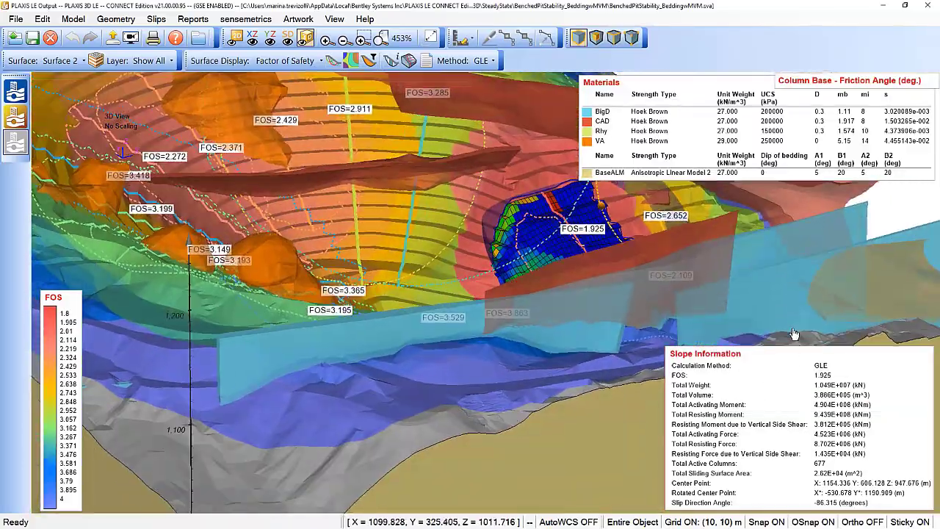
{"action": "scroll", "coordinate": [793, 334], "scroll_direction": "down", "scroll_amount": 5}
{"action": "left_click_drag", "start_coordinate": [289, 441], "coordinate": [445, 394]}
{"action": "scroll", "coordinate": [381, 379], "scroll_direction": "up", "scroll_amount": 2}
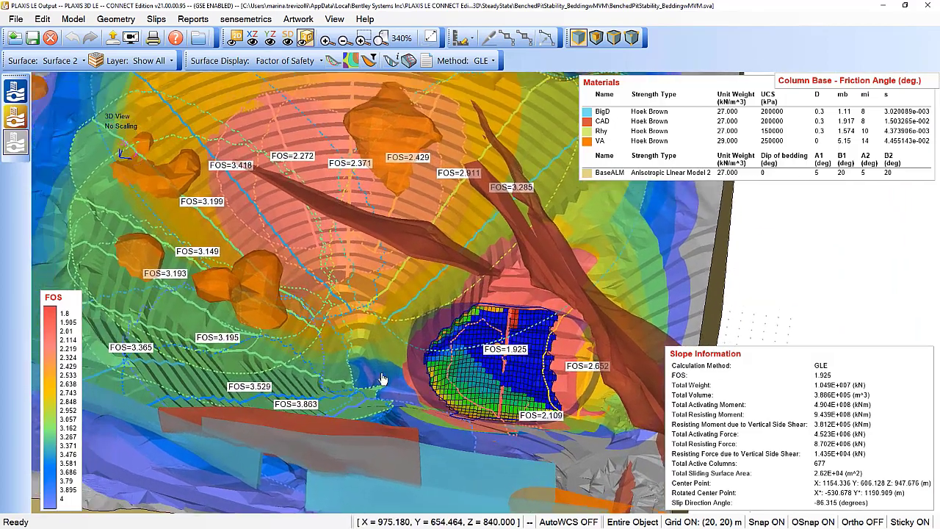
{"action": "scroll", "coordinate": [381, 379], "scroll_direction": "down", "scroll_amount": 1}
{"action": "left_click_drag", "start_coordinate": [376, 366], "coordinate": [440, 426]}
{"action": "scroll", "coordinate": [440, 425], "scroll_direction": "down", "scroll_amount": 2}
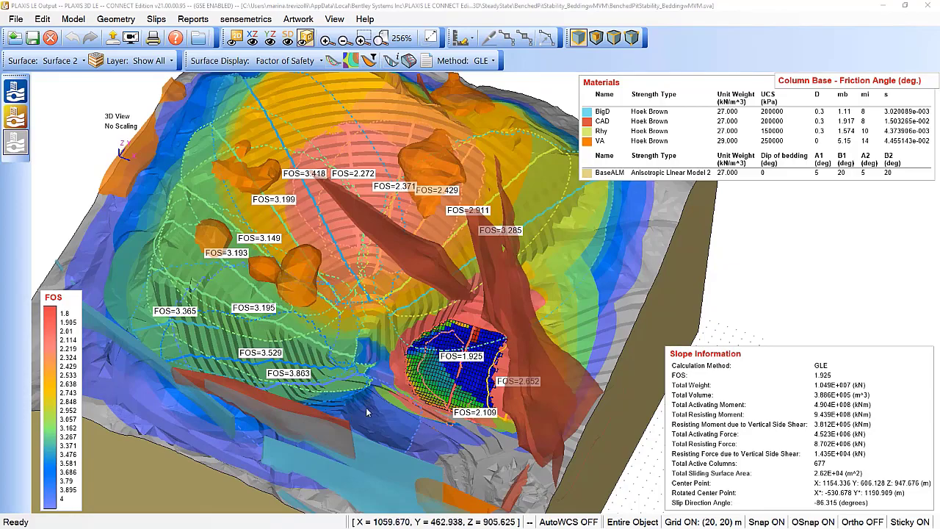
{"action": "left_click_drag", "start_coordinate": [411, 364], "coordinate": [401, 356]}
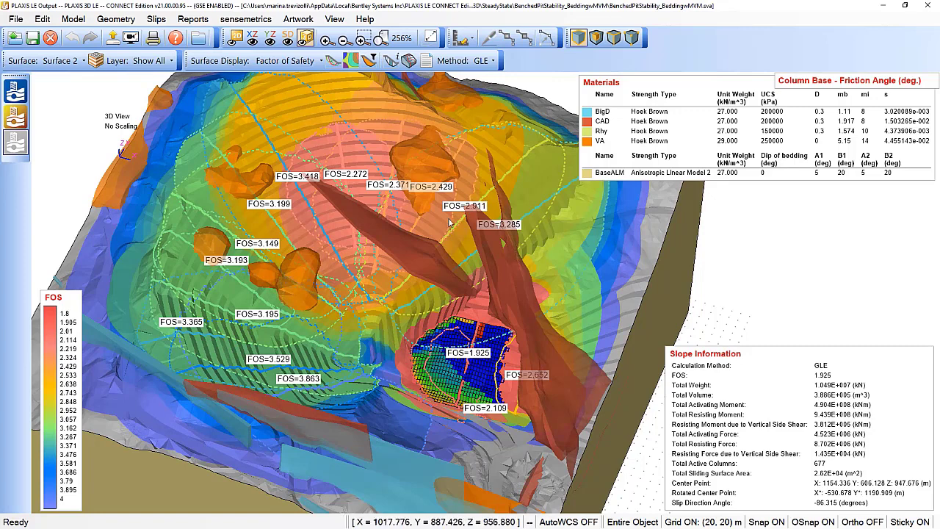
{"action": "double_click", "coordinate": [504, 182]}
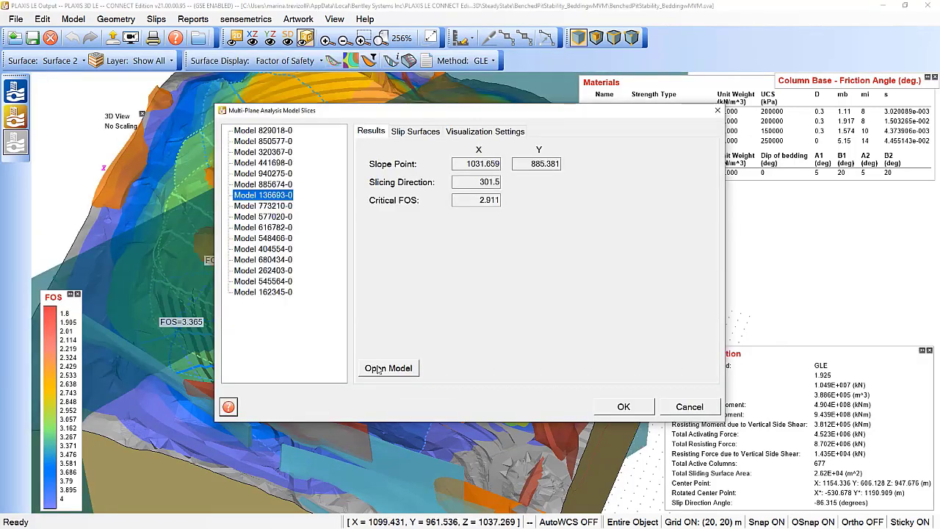
- Open child model 136693-0 and orbit around its FOS 2.911 critical slip surface
{"action": "left_click", "coordinate": [378, 371]}
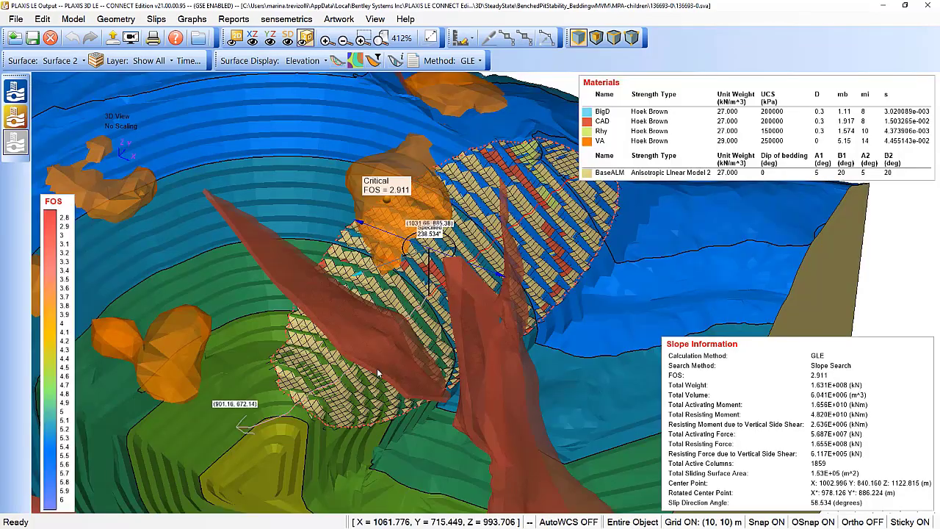
{"action": "left_click_drag", "start_coordinate": [379, 373], "coordinate": [379, 424]}
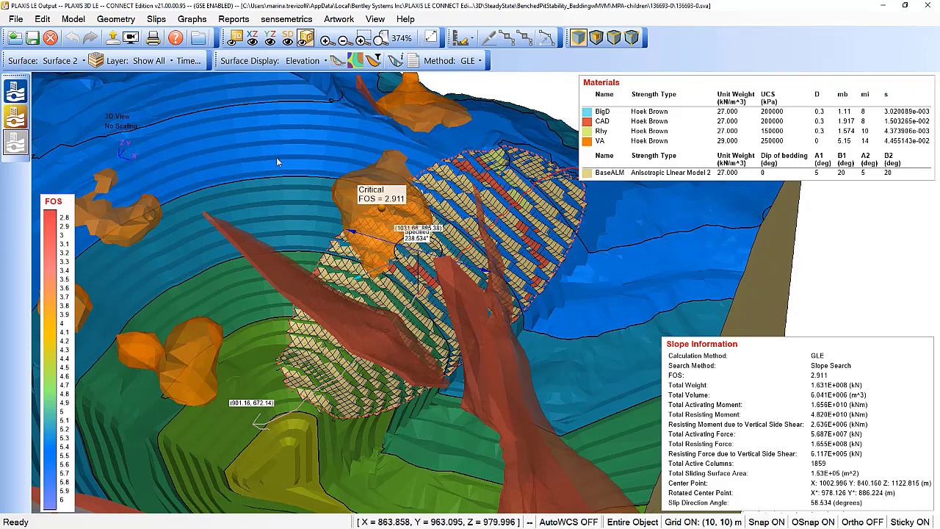
{"action": "left_click", "coordinate": [115, 19]}
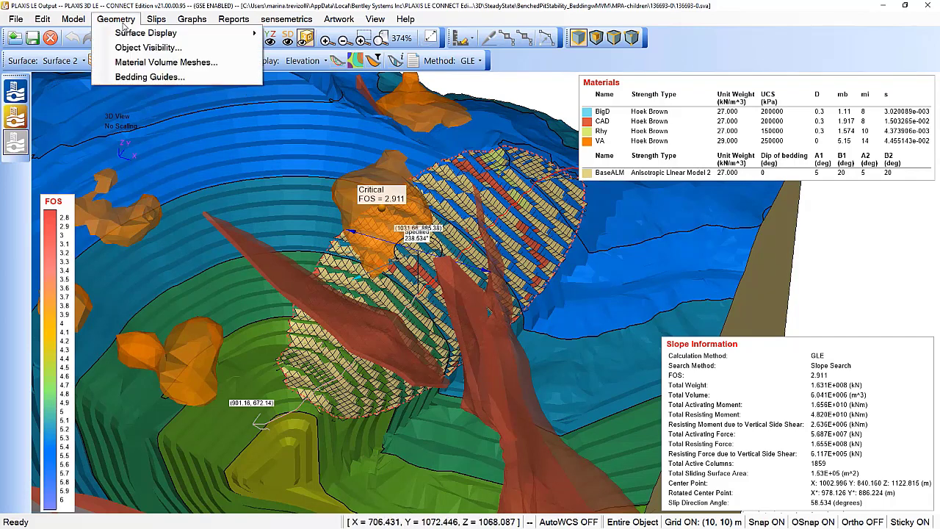
- Show bedding guides BG 0 to BG 4 with mesh and fill, then switch to 2D section view
{"action": "left_click", "coordinate": [150, 77]}
{"action": "left_click", "coordinate": [329, 220], "text": "shift"}
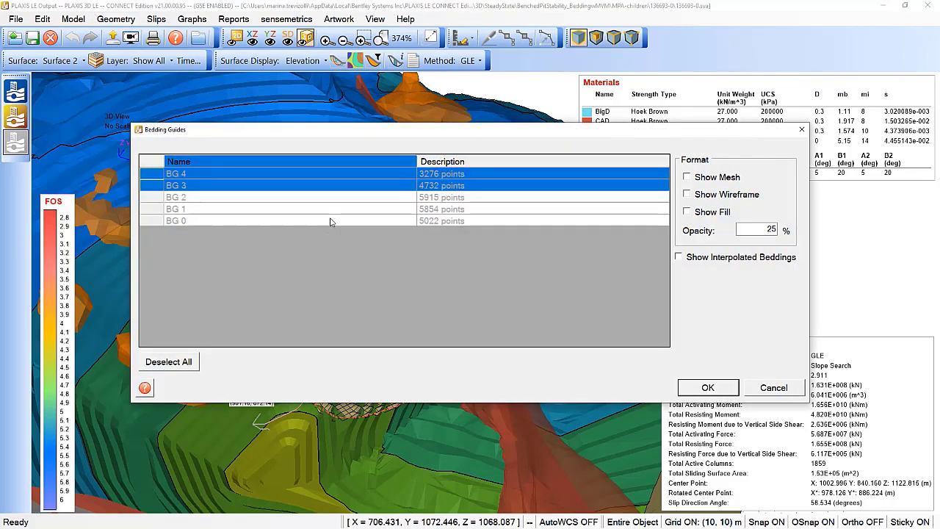
{"action": "left_click", "coordinate": [694, 178]}
{"action": "left_click", "coordinate": [687, 213]}
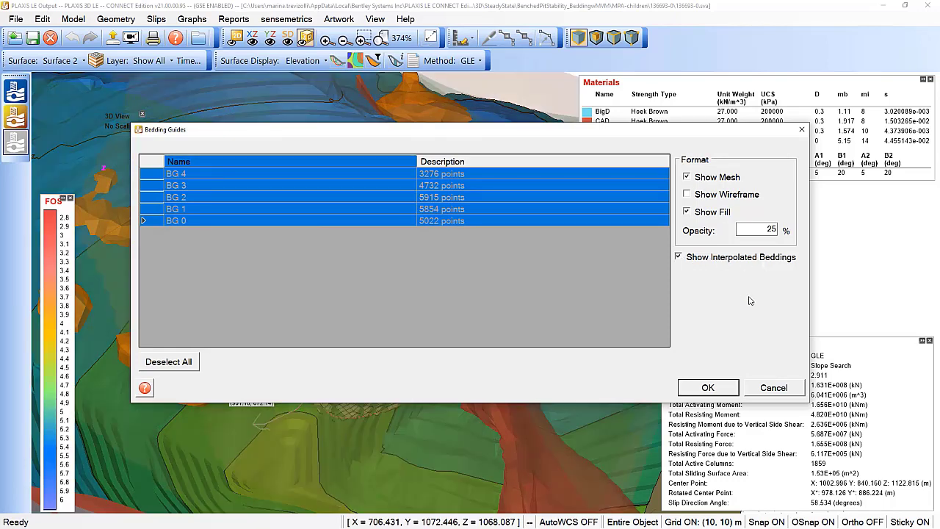
{"action": "left_click", "coordinate": [708, 387]}
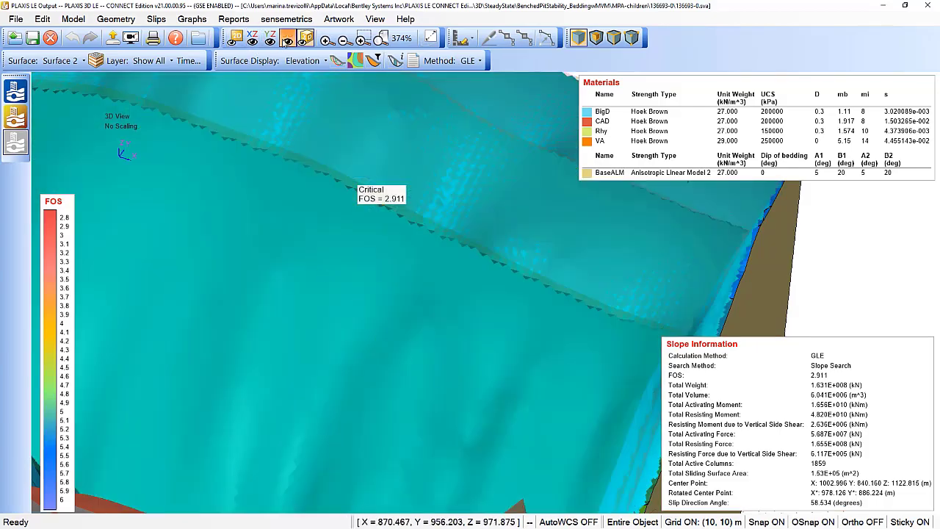
{"action": "left_click", "coordinate": [287, 38]}
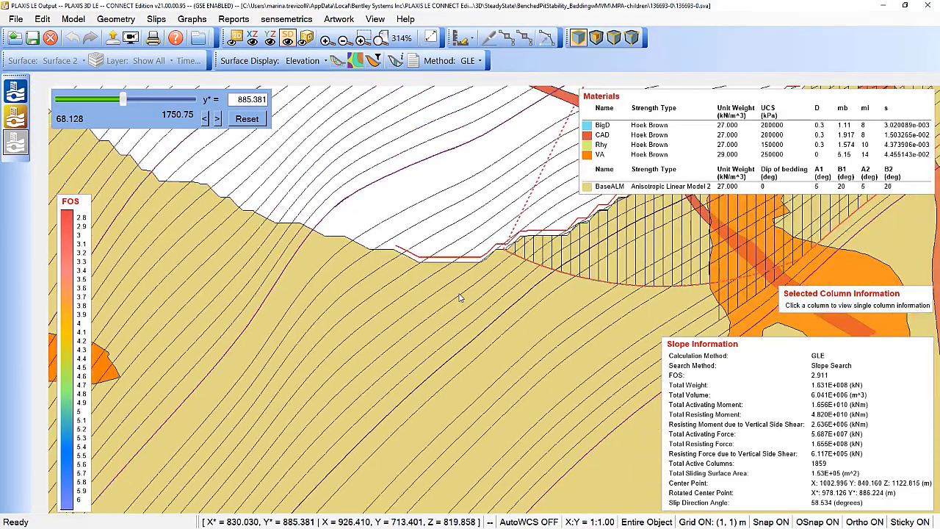
- Zoom out and step the section plane down from y* 897.148 to 854.992
{"action": "scroll", "coordinate": [272, 445], "scroll_direction": "down", "scroll_amount": 5}
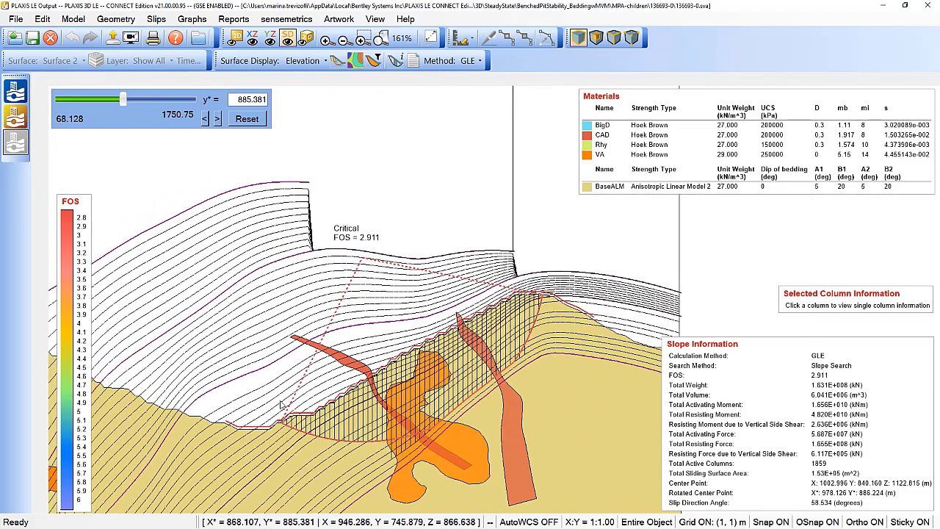
{"action": "left_click_drag", "start_coordinate": [122, 100], "coordinate": [127, 103]}
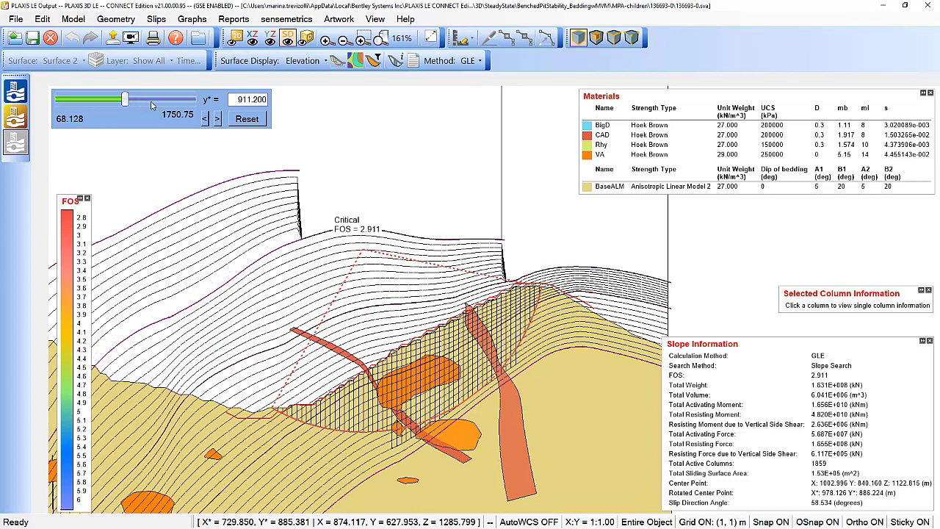
{"action": "left_click", "coordinate": [205, 119]}
{"action": "left_click", "coordinate": [204, 119]}
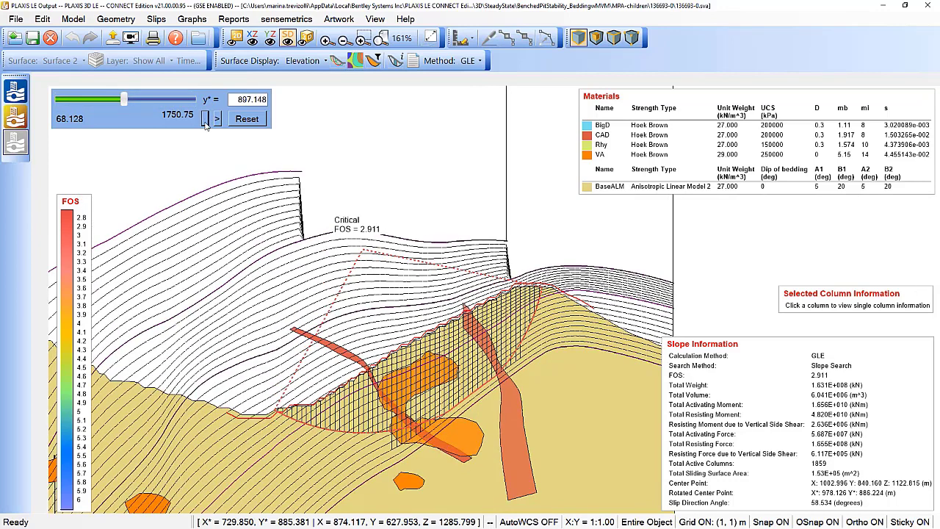
{"action": "left_click", "coordinate": [205, 120]}
{"action": "left_click", "coordinate": [205, 119]}
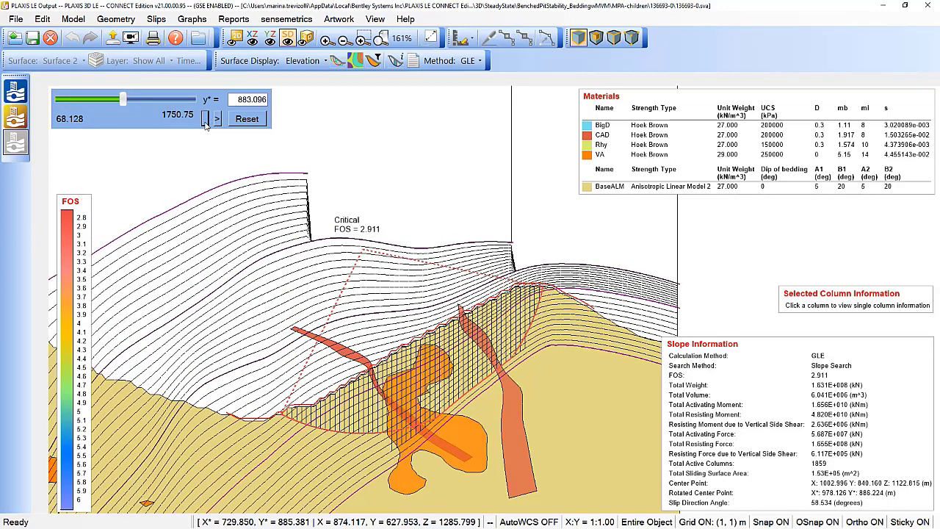
{"action": "left_click", "coordinate": [205, 120]}
{"action": "left_click", "coordinate": [205, 119]}
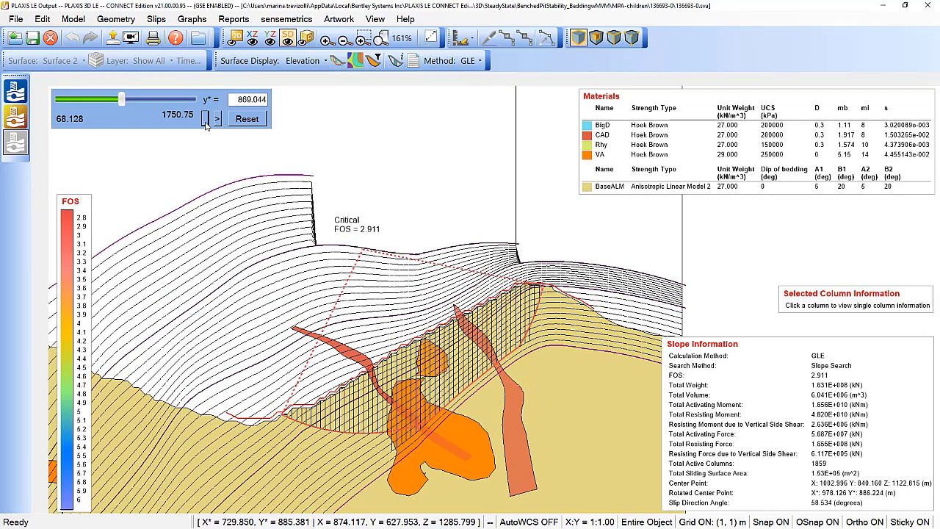
{"action": "left_click", "coordinate": [204, 119]}
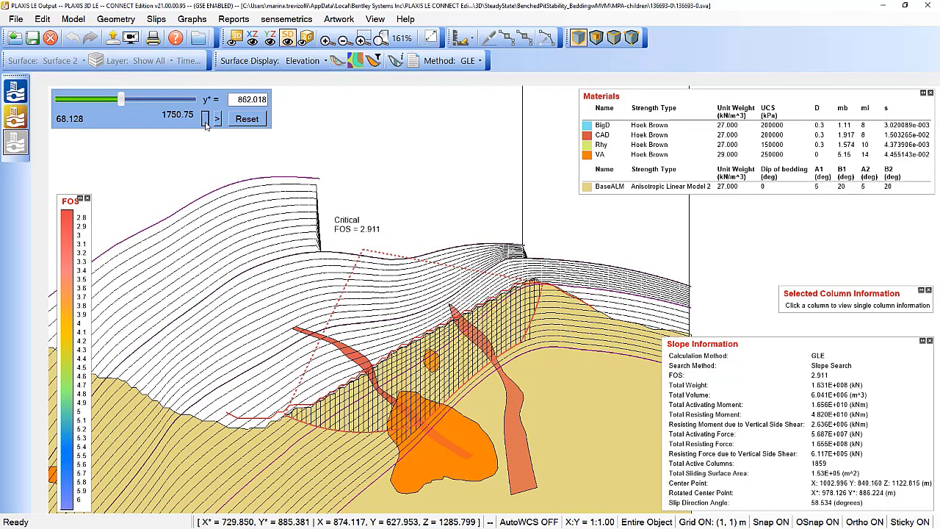
{"action": "left_click", "coordinate": [204, 120]}
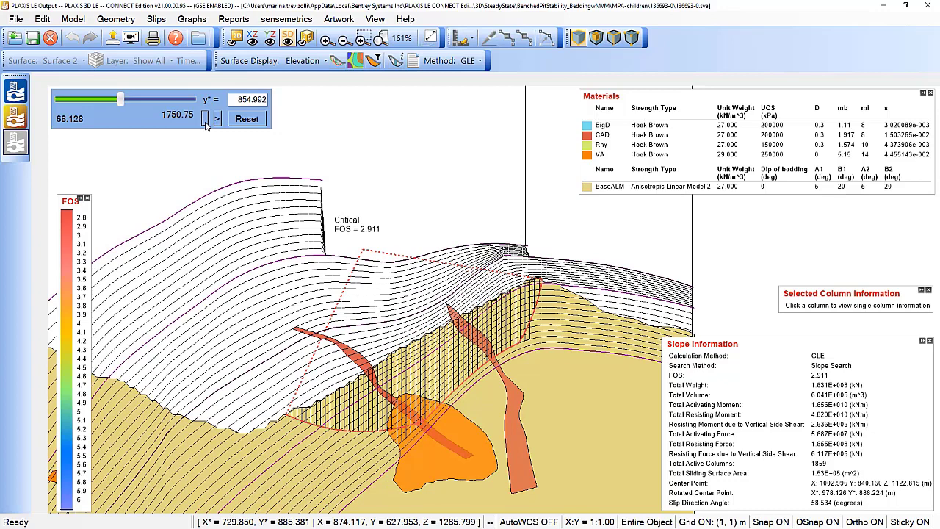
- Step the section to y* 798.784, back up to 812.836, then return to 3D view
{"action": "left_click", "coordinate": [205, 120]}
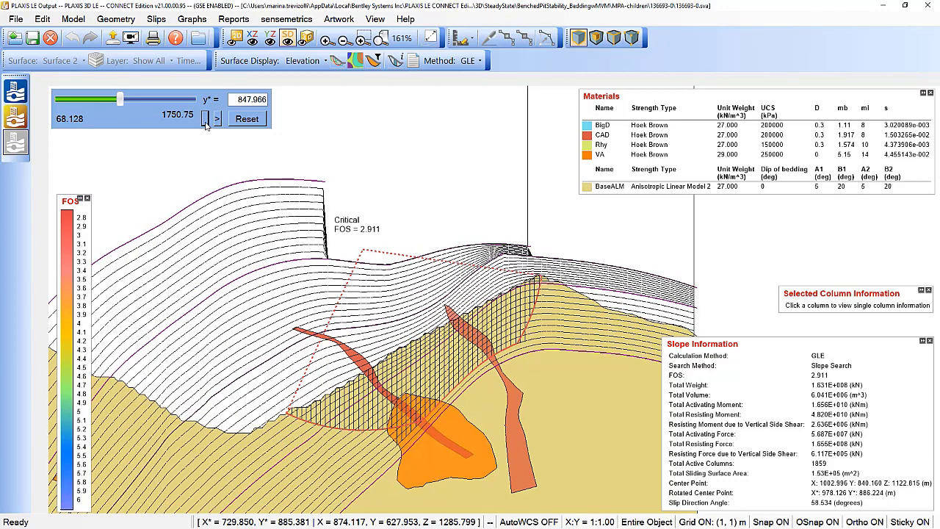
{"action": "left_click", "coordinate": [205, 120]}
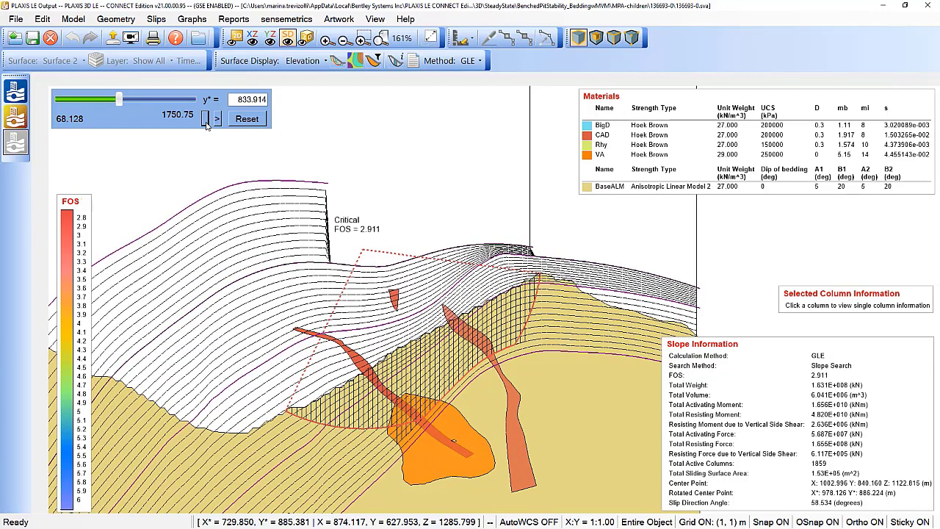
{"action": "left_click", "coordinate": [206, 123]}
{"action": "left_click", "coordinate": [206, 122]}
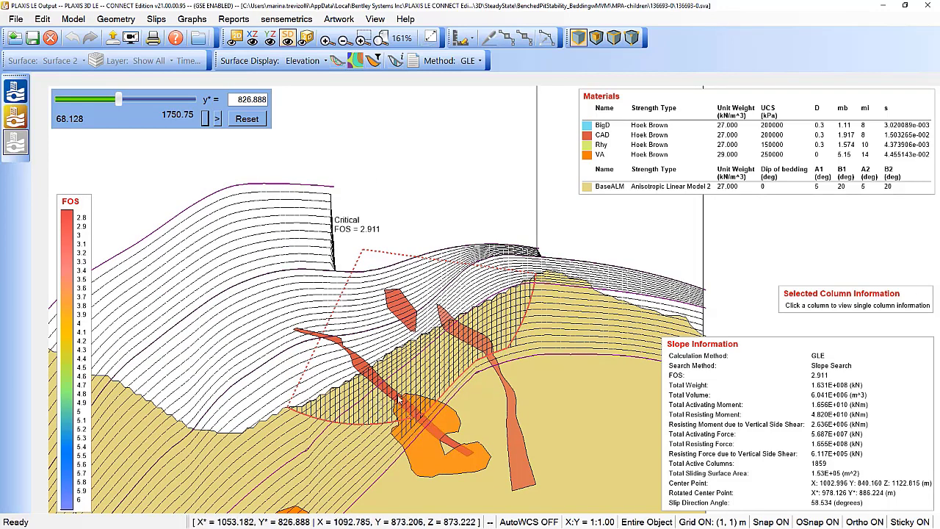
{"action": "left_click", "coordinate": [206, 120]}
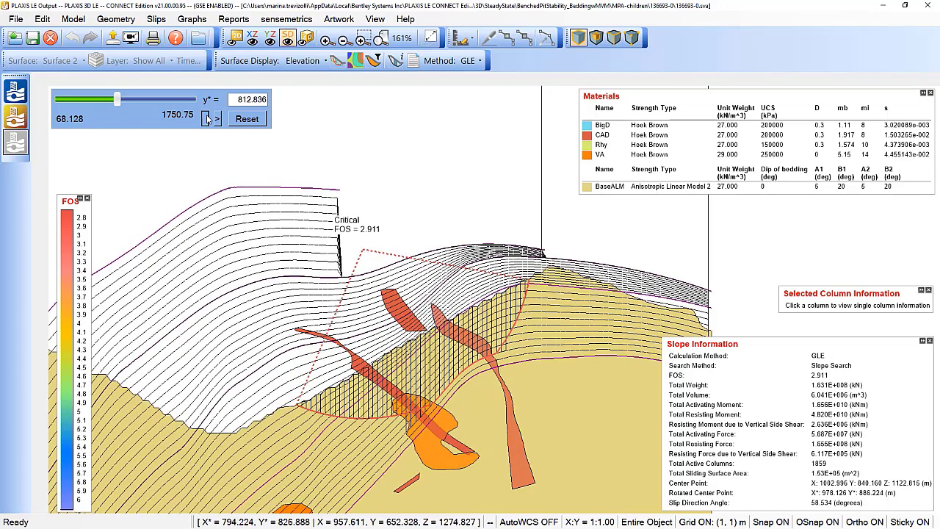
{"action": "left_click", "coordinate": [207, 119]}
{"action": "left_click", "coordinate": [207, 120]}
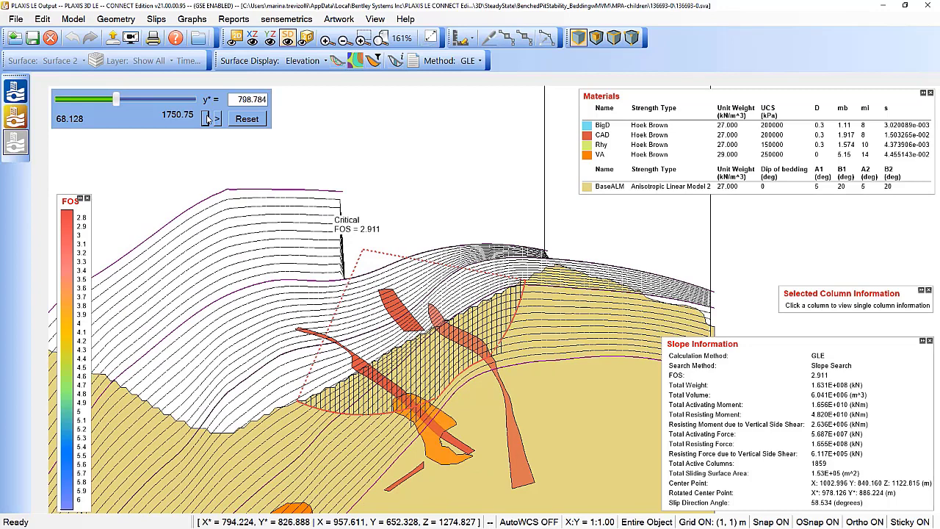
{"action": "left_click", "coordinate": [215, 120]}
{"action": "left_click", "coordinate": [216, 120]}
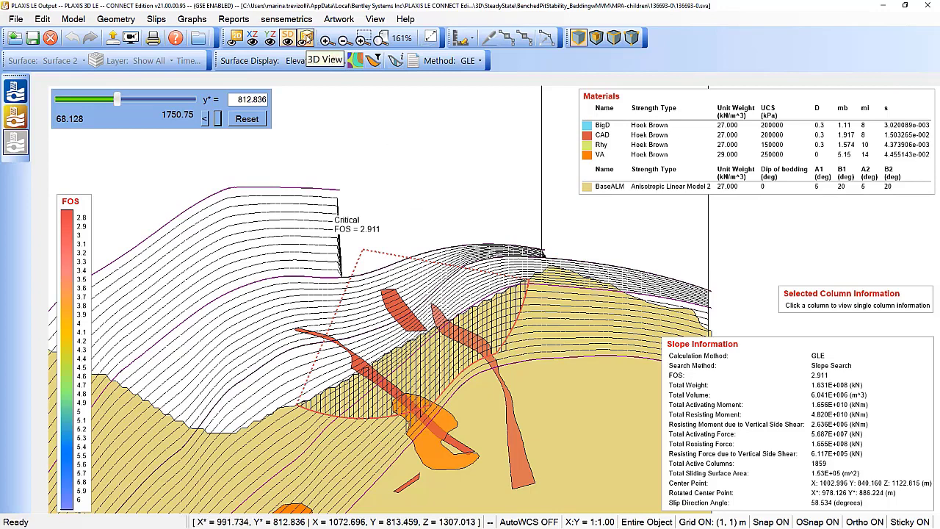
{"action": "left_click", "coordinate": [306, 38]}
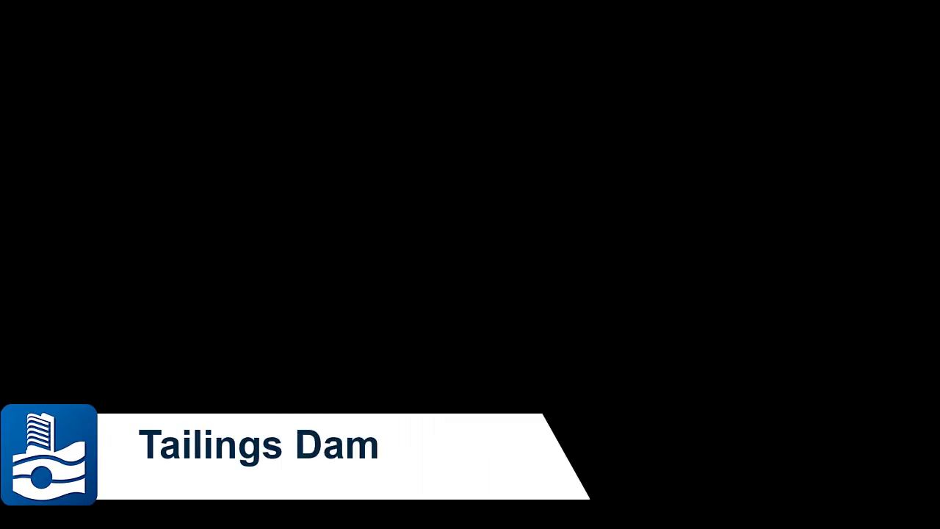
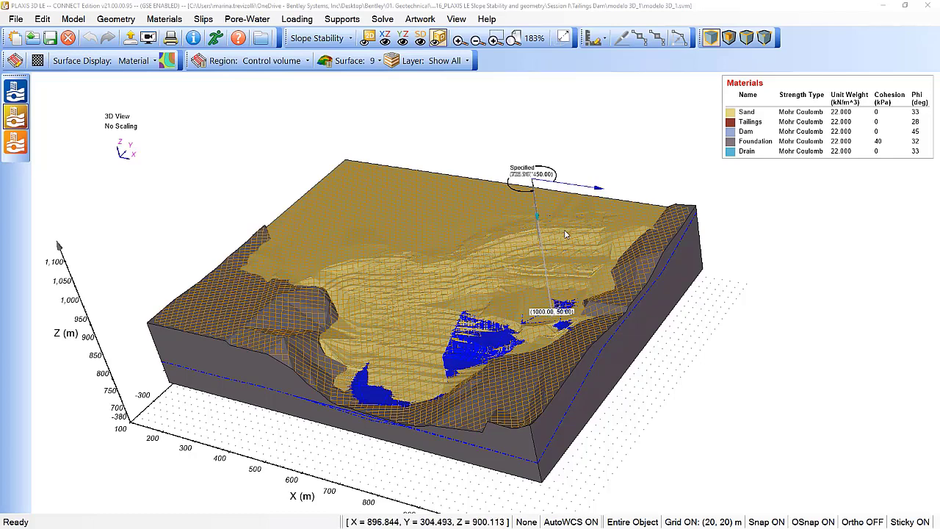
- Inspect the dam's XZ and YZ cross-sections, stepping the section plane to x 796.860
{"action": "left_click", "coordinate": [384, 39]}
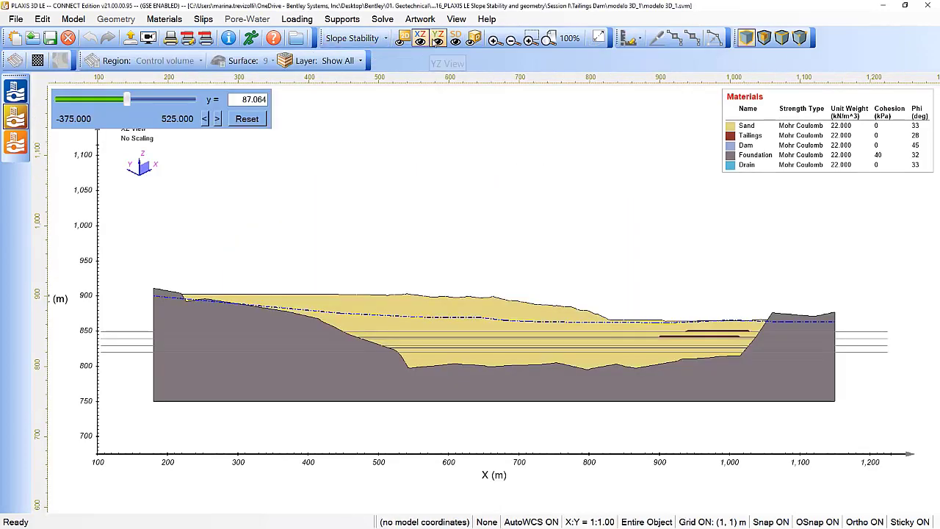
{"action": "left_click", "coordinate": [438, 39]}
{"action": "scroll", "coordinate": [624, 377], "scroll_direction": "up", "scroll_amount": 4}
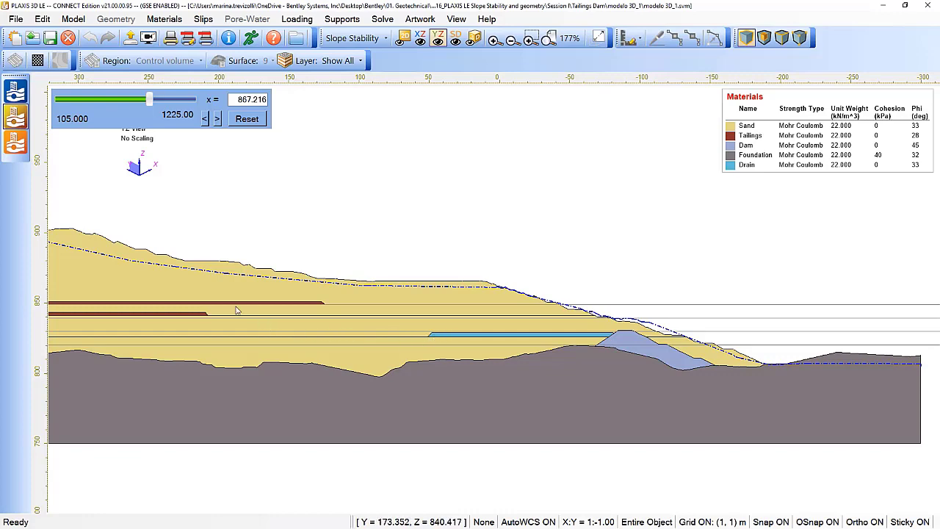
{"action": "scroll", "coordinate": [301, 328], "scroll_direction": "up", "scroll_amount": 1}
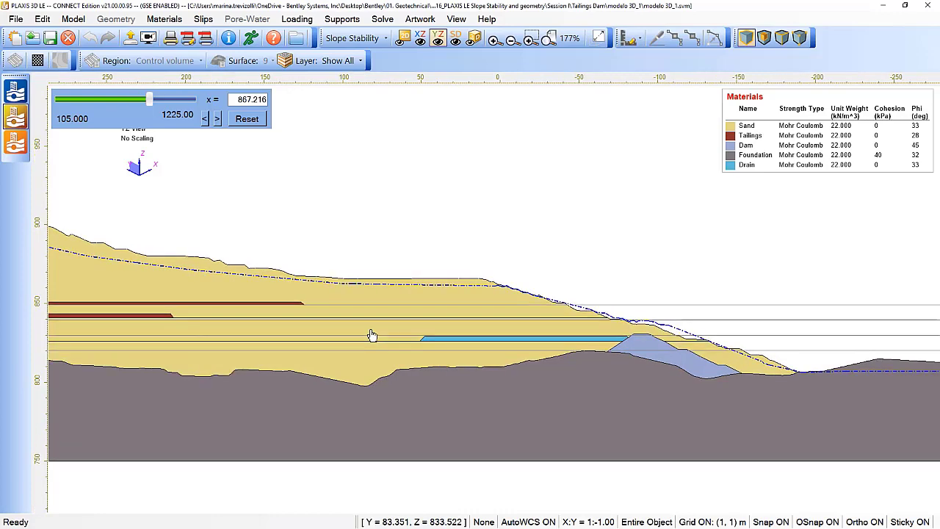
{"action": "scroll", "coordinate": [360, 325], "scroll_direction": "up", "scroll_amount": 1}
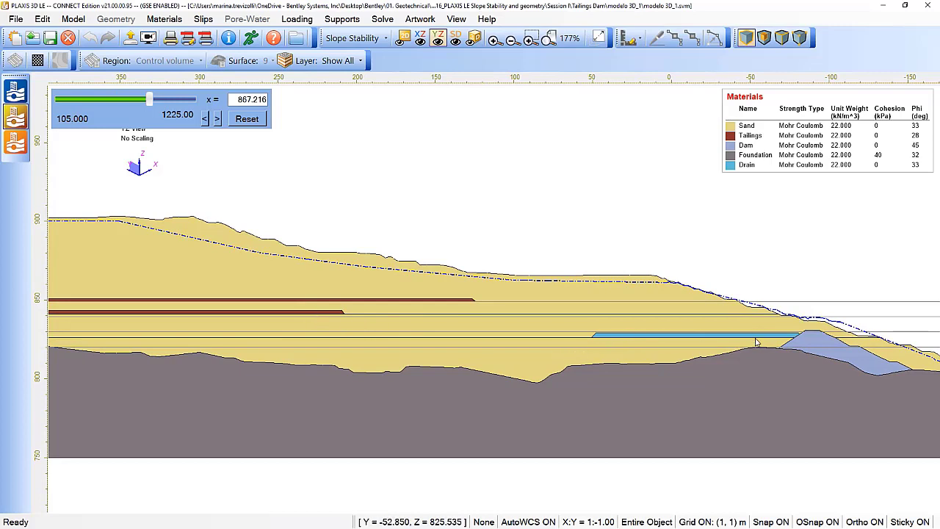
{"action": "left_click", "coordinate": [207, 119]}
{"action": "left_click", "coordinate": [206, 120]}
{"action": "left_click", "coordinate": [206, 119]}
{"action": "left_click", "coordinate": [206, 119]}
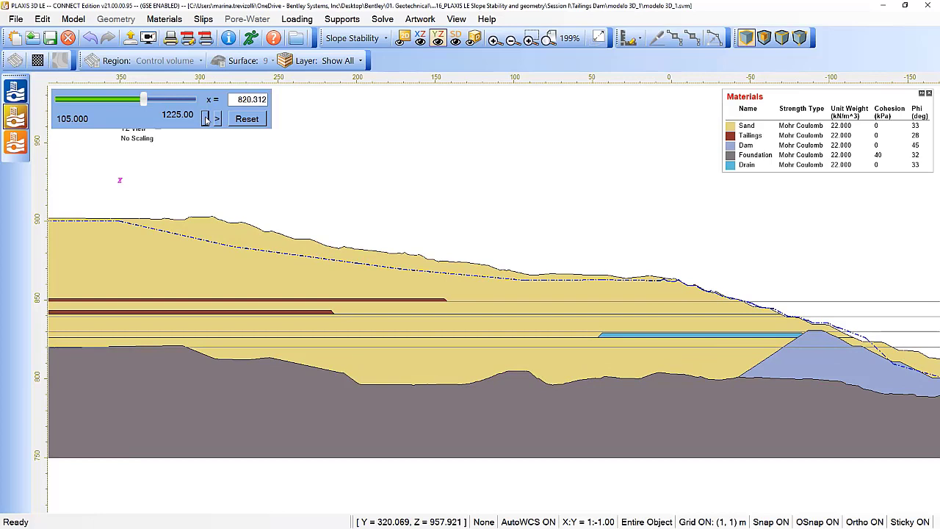
{"action": "left_click", "coordinate": [207, 120]}
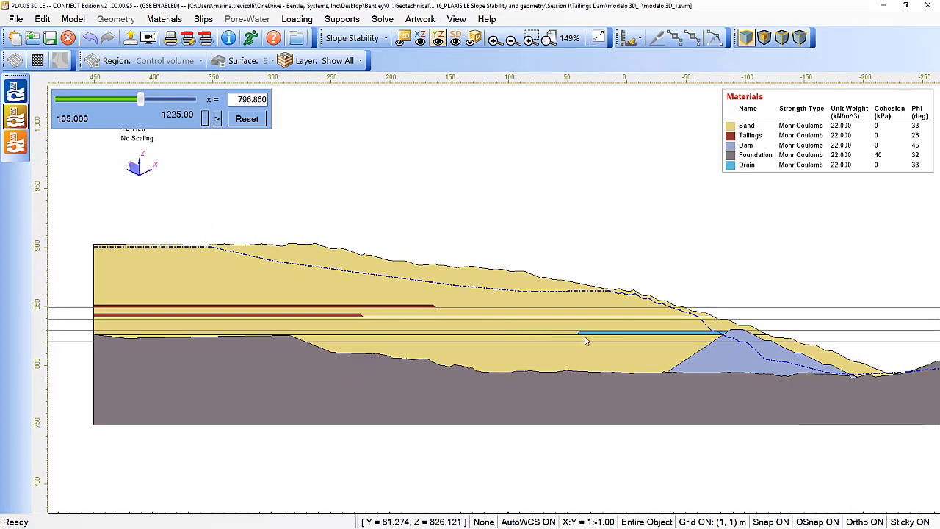
{"action": "scroll", "coordinate": [492, 328], "scroll_direction": "down", "scroll_amount": 1}
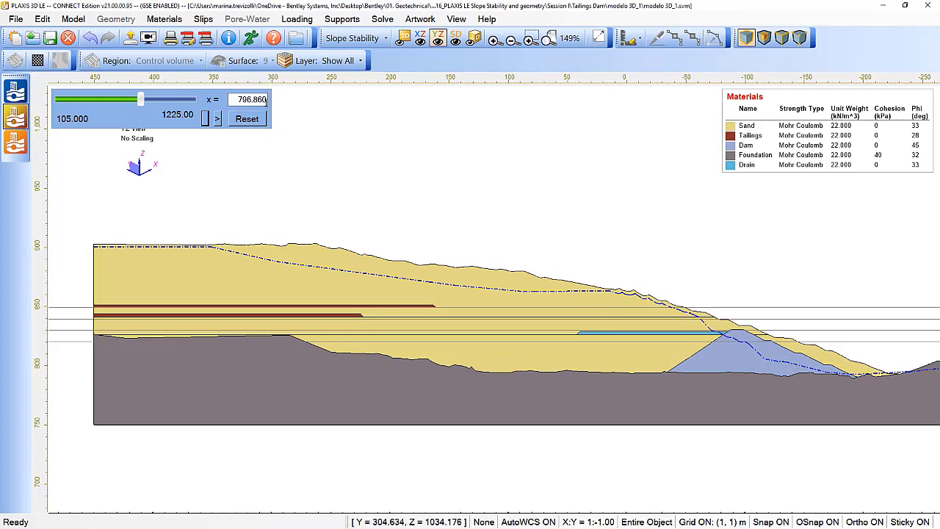
- Return to the 3D view showing surface 9 and bring up Model Settings
{"action": "left_click", "coordinate": [473, 37]}
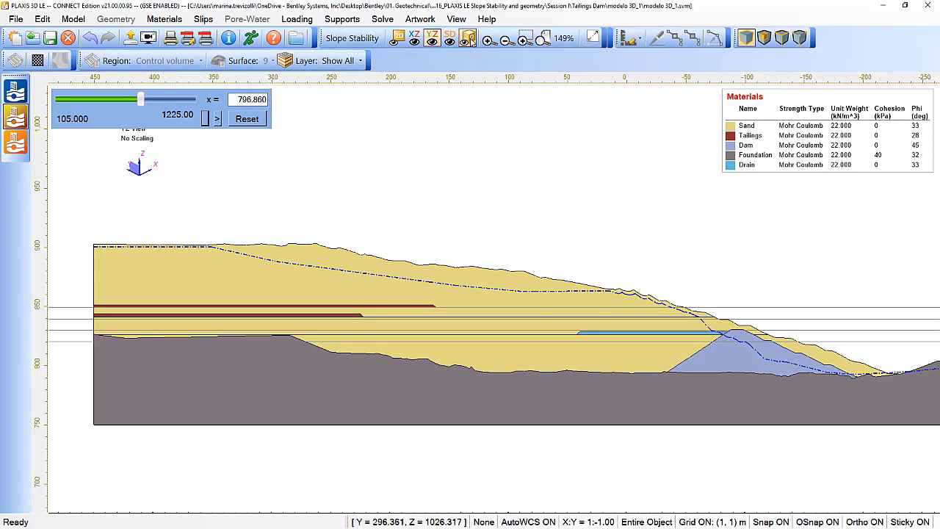
{"action": "scroll", "coordinate": [463, 307], "scroll_direction": "up", "scroll_amount": 2}
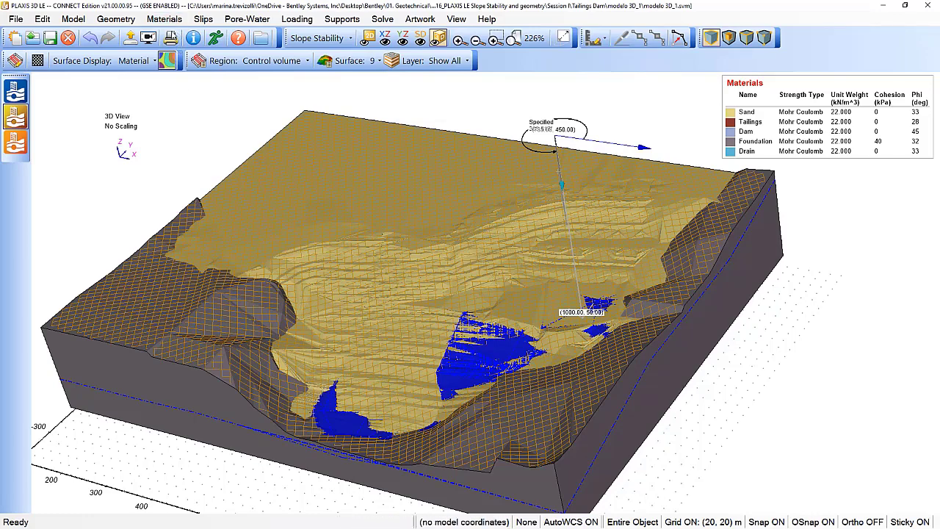
{"action": "left_click", "coordinate": [379, 60]}
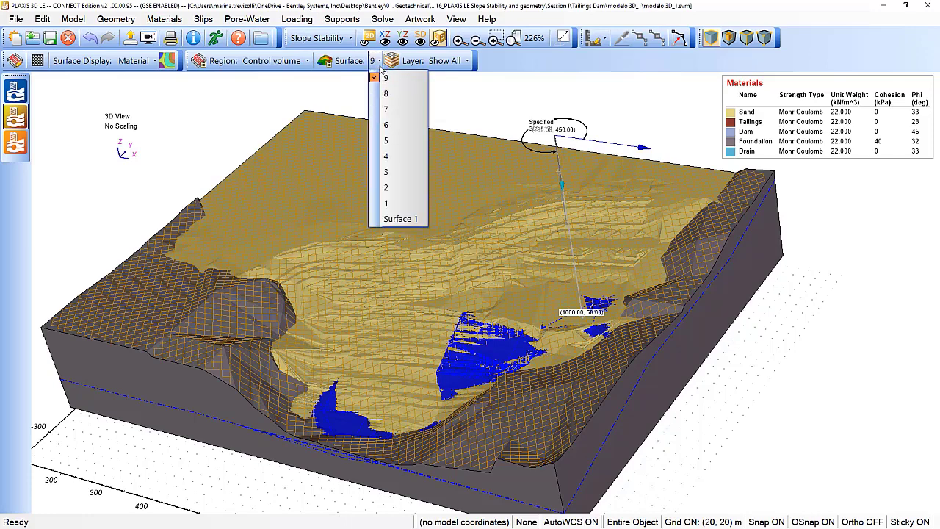
{"action": "left_click", "coordinate": [375, 78]}
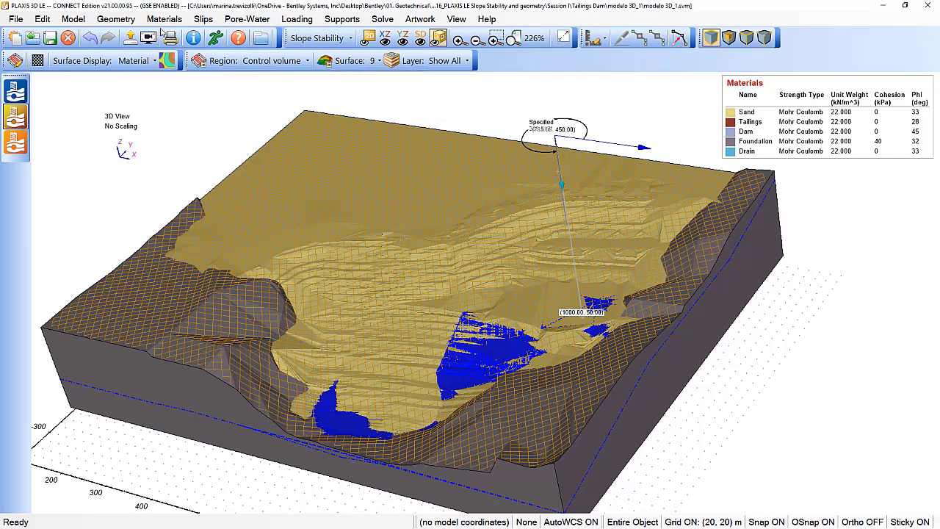
{"action": "left_click", "coordinate": [130, 23]}
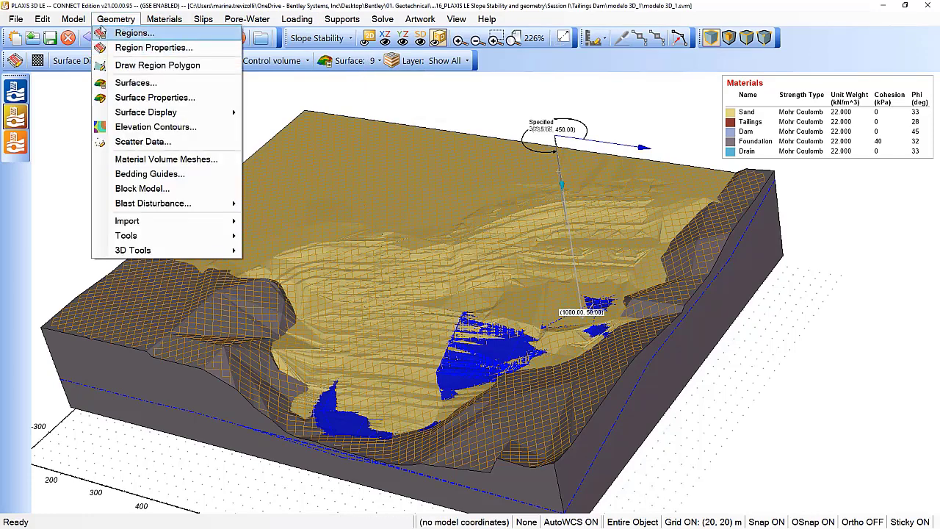
{"action": "left_click", "coordinate": [88, 50]}
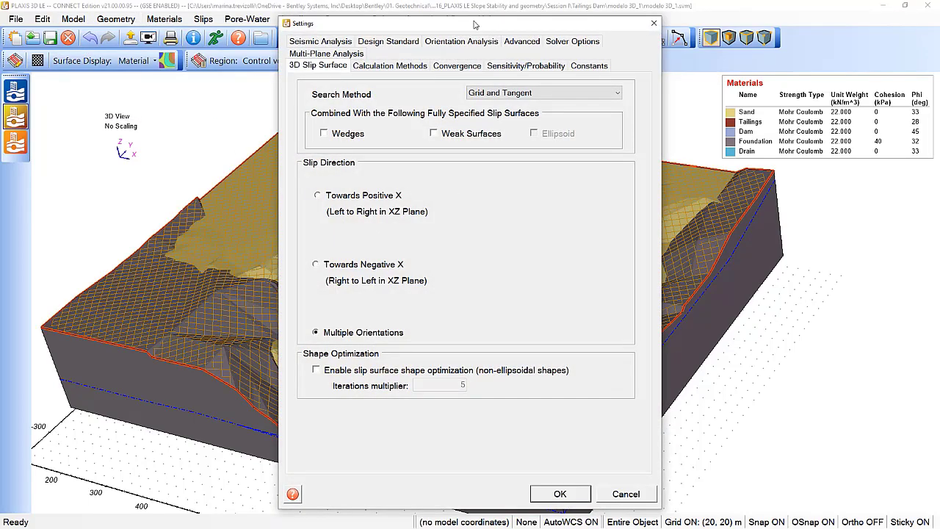
- Move the Settings dialog aside and view Orientation Analysis: 303.517° slip direction, Brute Force
{"action": "left_click_drag", "start_coordinate": [475, 20], "coordinate": [261, 26]}
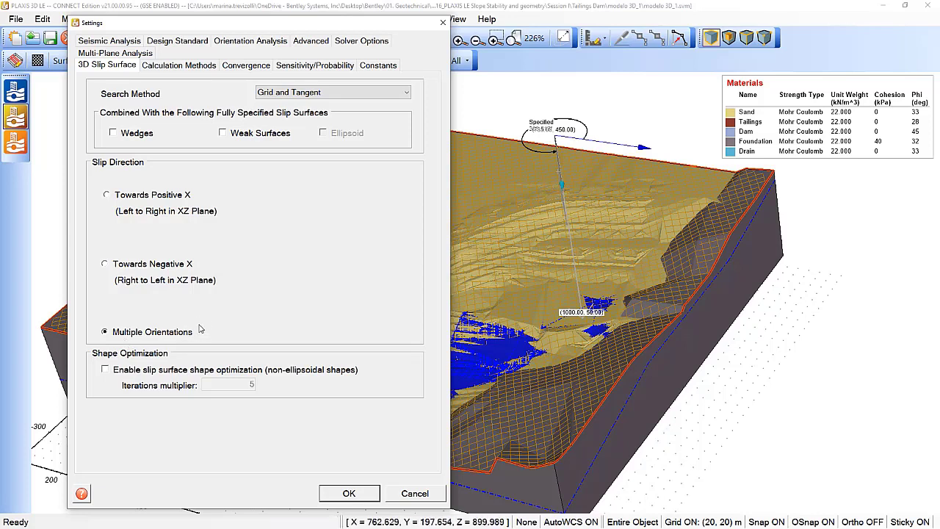
{"action": "left_click", "coordinate": [269, 41]}
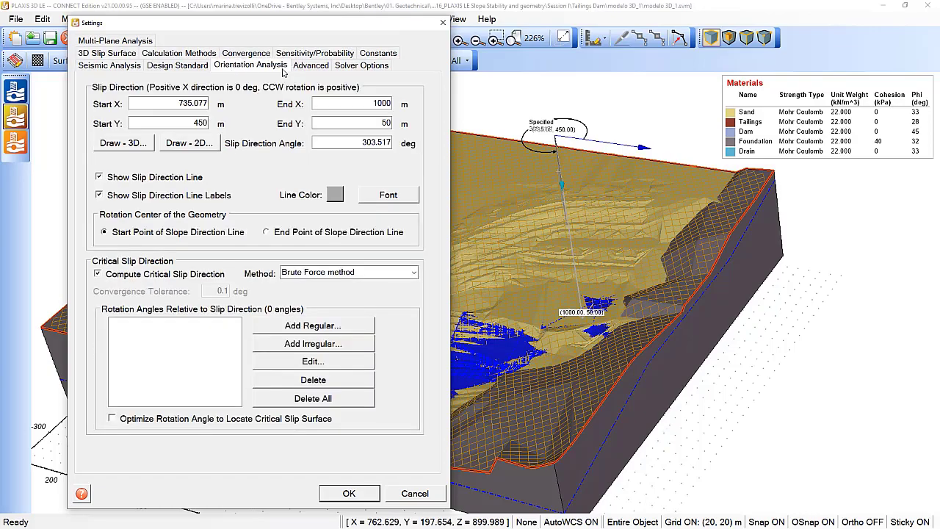
- Set Critical Slip Direction Method to Automatic (Gao's method), then view the Convergence options
{"action": "scroll", "coordinate": [549, 185], "scroll_direction": "up", "scroll_amount": 5}
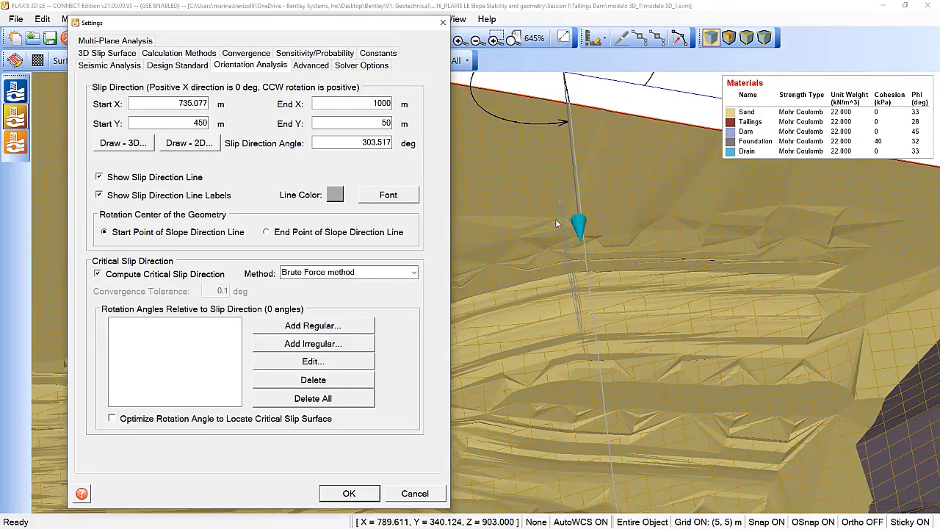
{"action": "scroll", "coordinate": [556, 303], "scroll_direction": "down", "scroll_amount": 4}
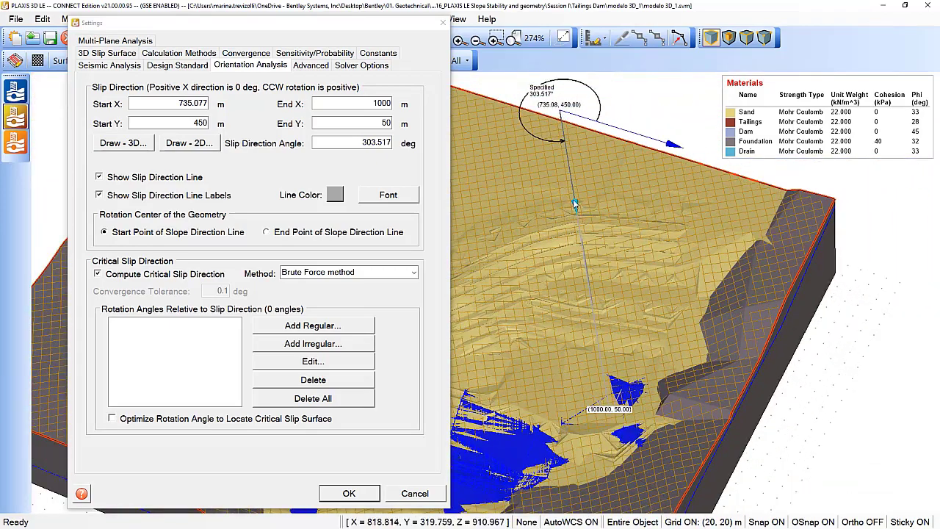
{"action": "scroll", "coordinate": [574, 201], "scroll_direction": "up", "scroll_amount": 2}
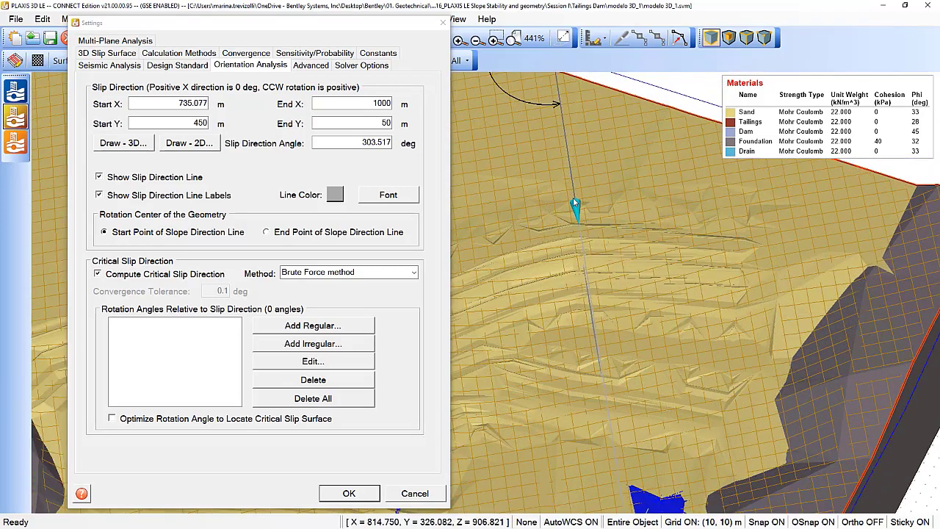
{"action": "left_click", "coordinate": [163, 122]}
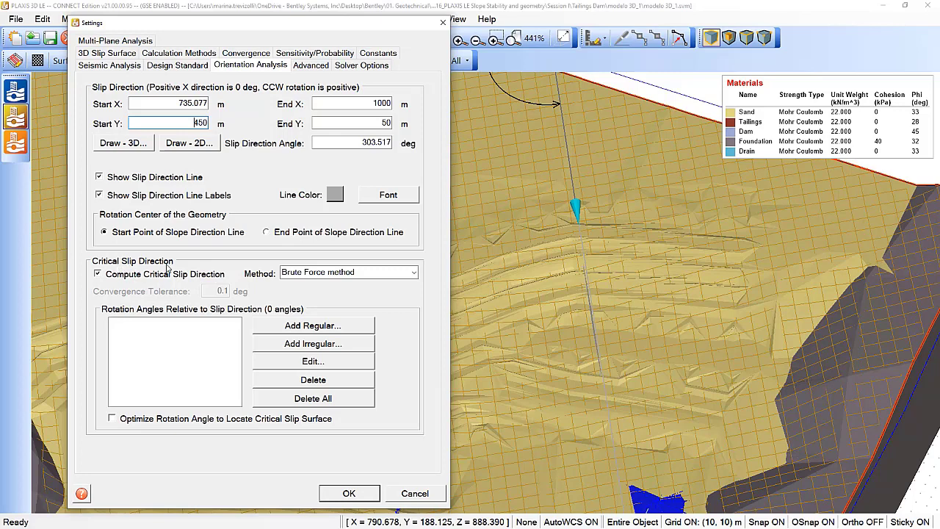
{"action": "left_click", "coordinate": [413, 273]}
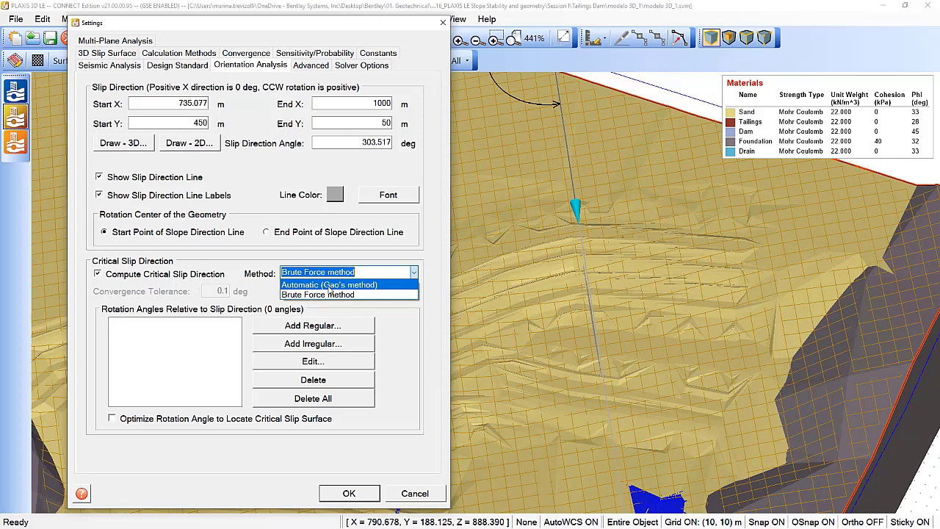
{"action": "left_click", "coordinate": [330, 293]}
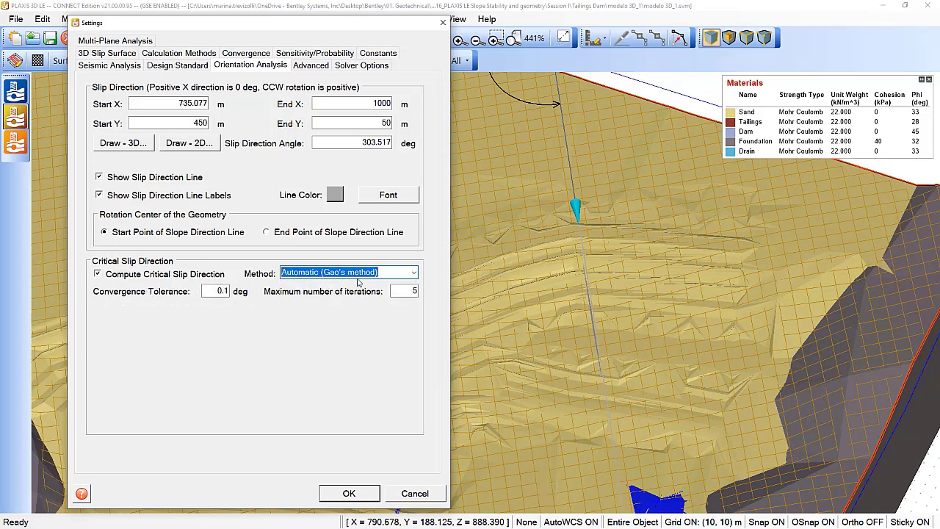
{"action": "left_click", "coordinate": [414, 272]}
{"action": "left_click", "coordinate": [328, 296]}
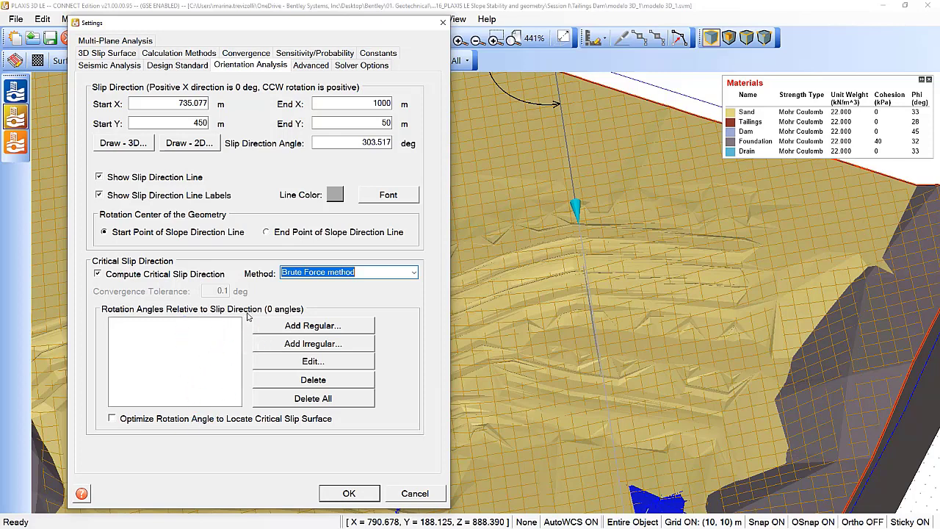
{"action": "left_click", "coordinate": [414, 272]}
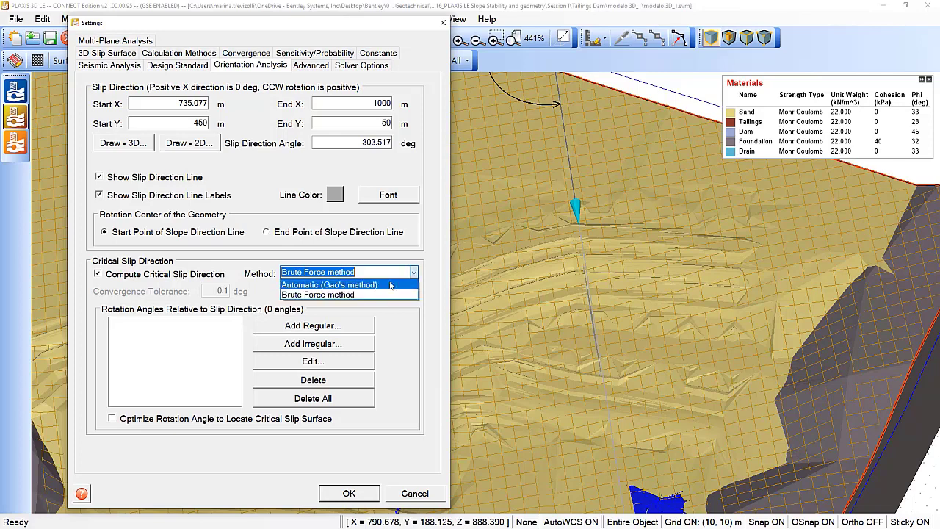
{"action": "left_click", "coordinate": [353, 285]}
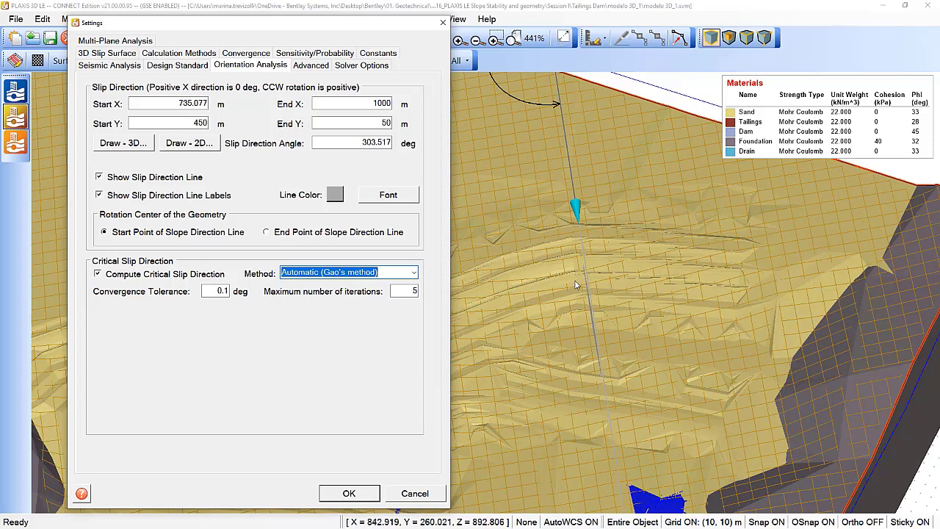
{"action": "left_click", "coordinate": [261, 56]}
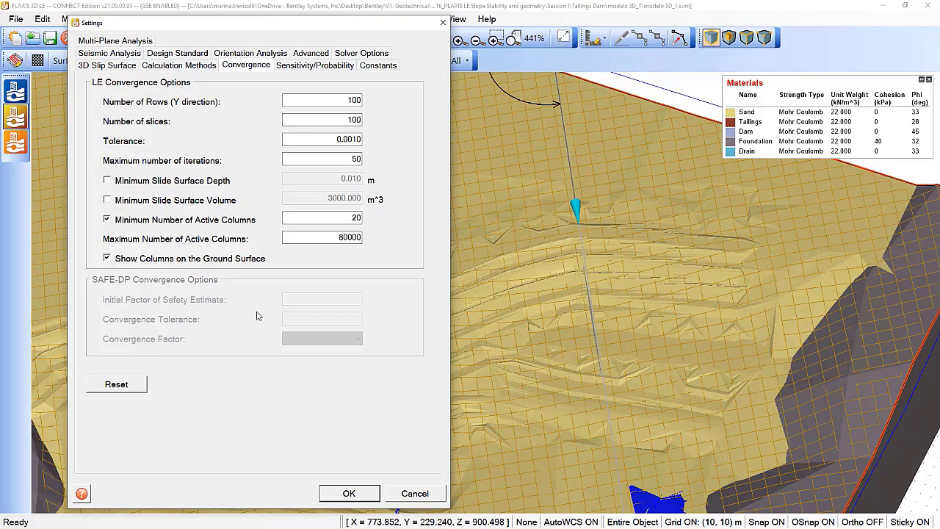
- Accept the Settings and orbit the 3D dam to see the slip direction toward (1000, 50)
{"action": "left_click", "coordinate": [347, 493]}
{"action": "scroll", "coordinate": [336, 406], "scroll_direction": "down", "scroll_amount": 5}
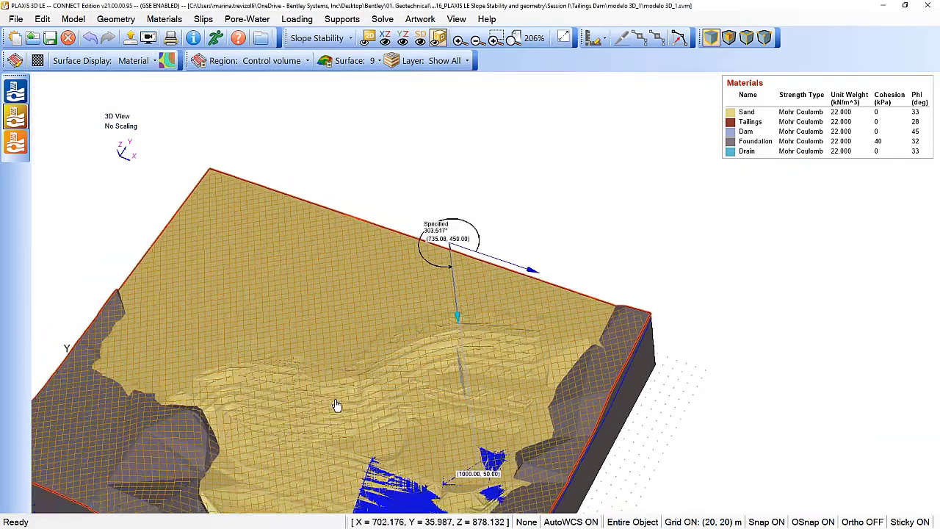
{"action": "middle_click_drag", "start_coordinate": [336, 406], "coordinate": [330, 300]}
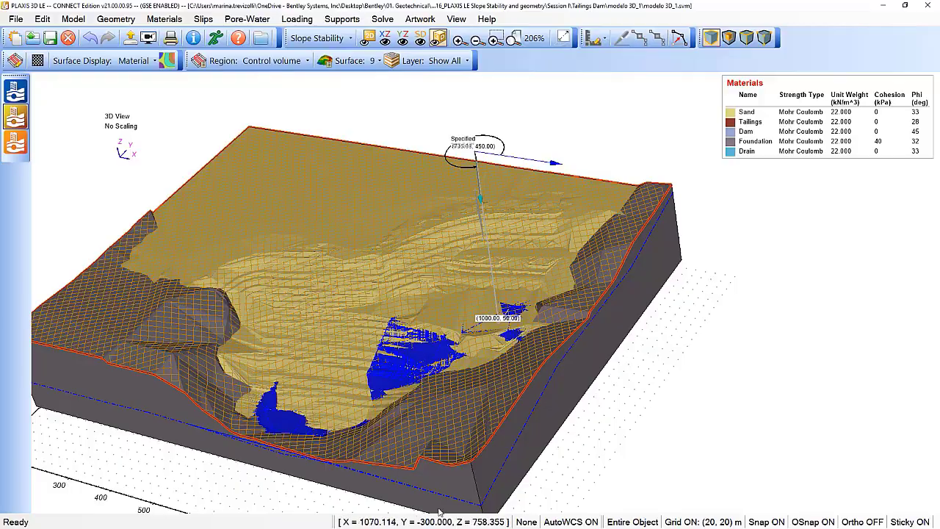
{"action": "middle_click_drag", "start_coordinate": [415, 474], "coordinate": [443, 442]}
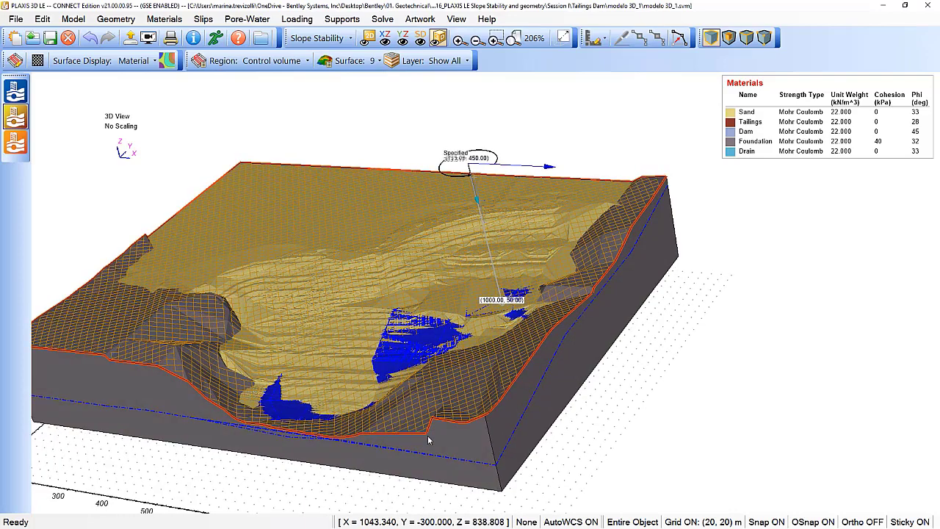
- Bring up the Materials Manager and the Sand material's properties
{"action": "left_click", "coordinate": [176, 22]}
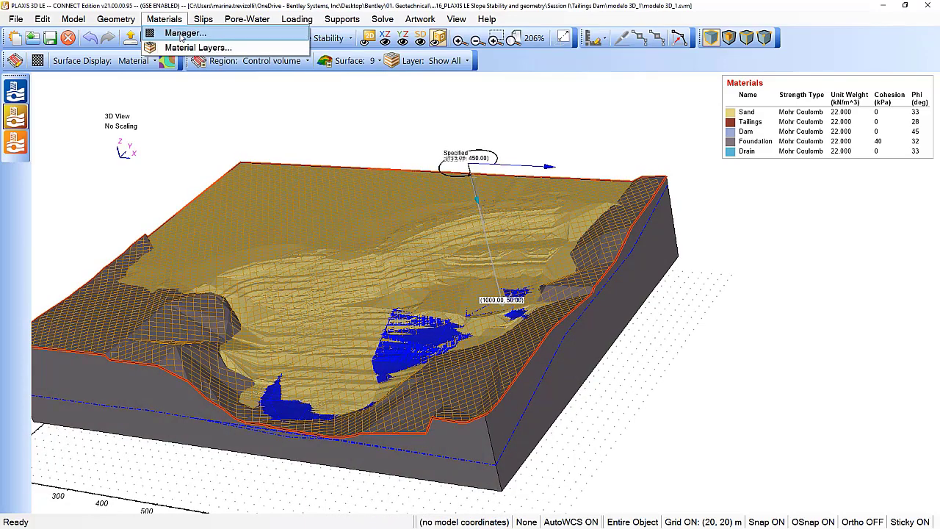
{"action": "left_click", "coordinate": [181, 35]}
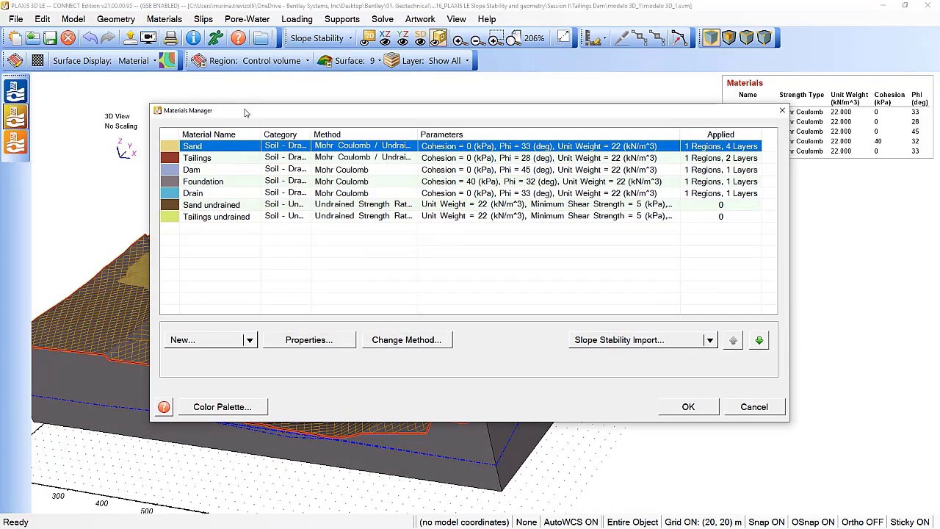
{"action": "left_click_drag", "start_coordinate": [246, 112], "coordinate": [247, 202]}
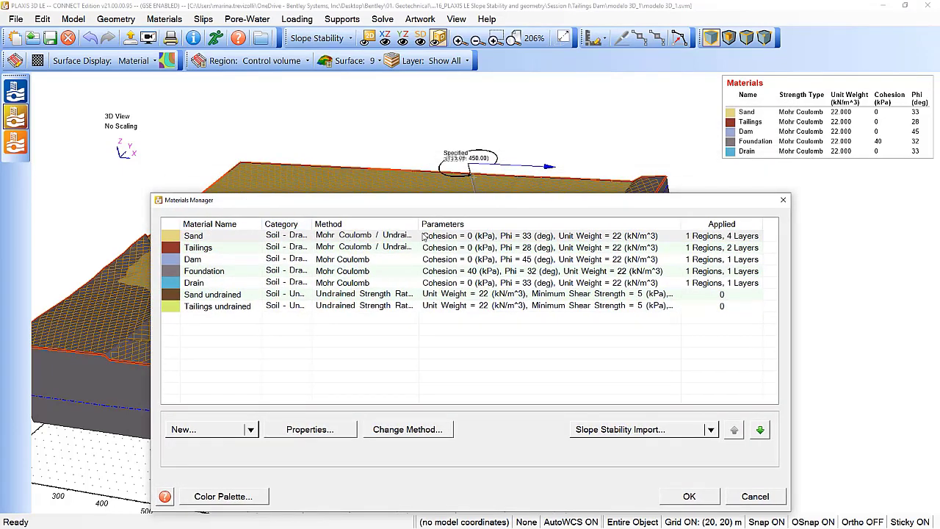
{"action": "left_click_drag", "start_coordinate": [419, 224], "coordinate": [456, 224]}
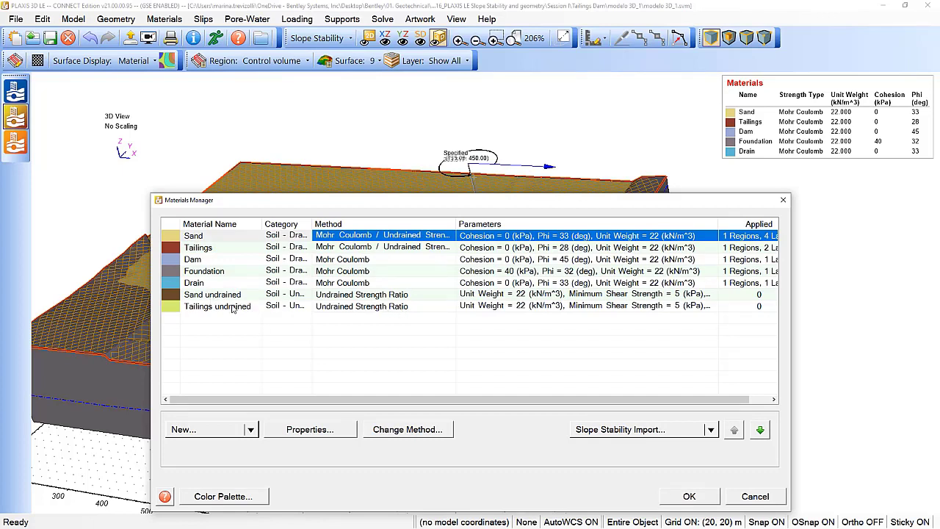
{"action": "left_click", "coordinate": [237, 239]}
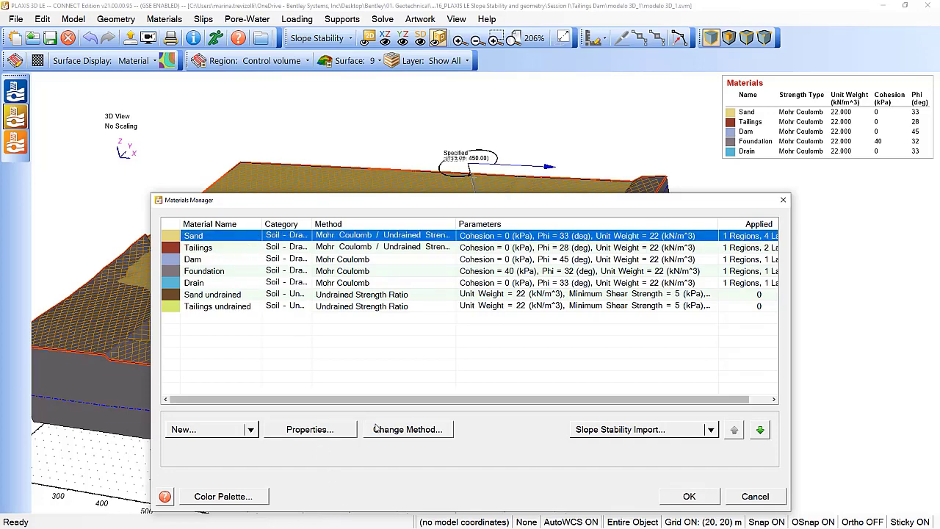
{"action": "double_click", "coordinate": [254, 241]}
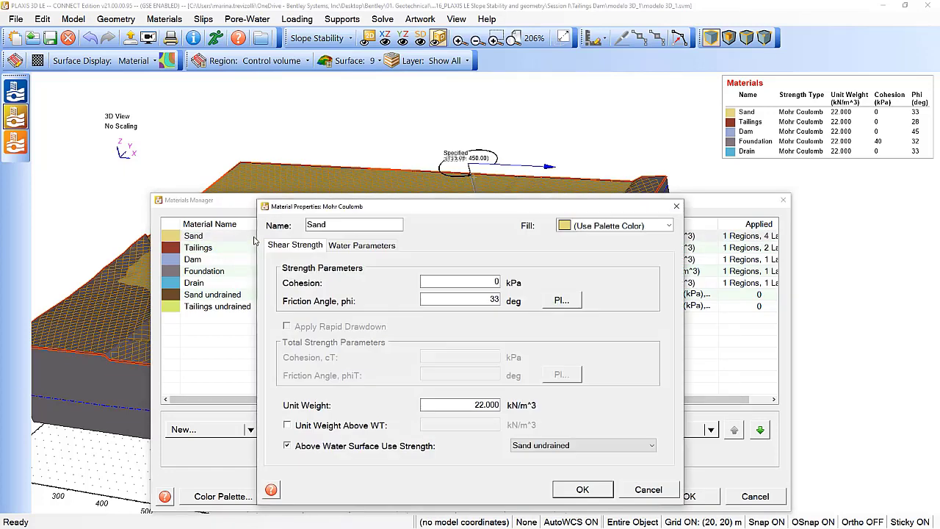
- Set Sand cohesion to 0 and above-water strength to Sand undrained, then close the manager
{"action": "double_click", "coordinate": [331, 227]}
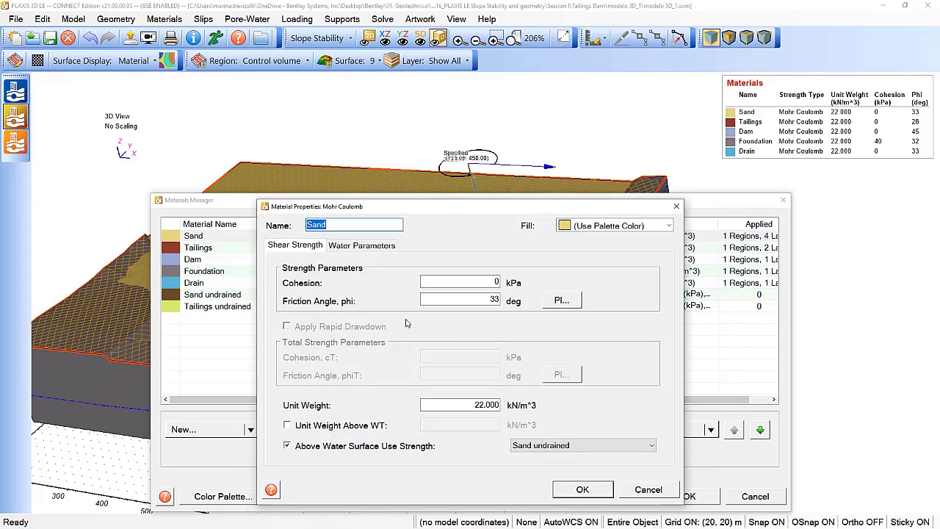
{"action": "double_click", "coordinate": [496, 282]}
{"action": "key", "text": "BackSpace"}
{"action": "type", "text": "0"}
{"action": "left_click", "coordinate": [651, 446]}
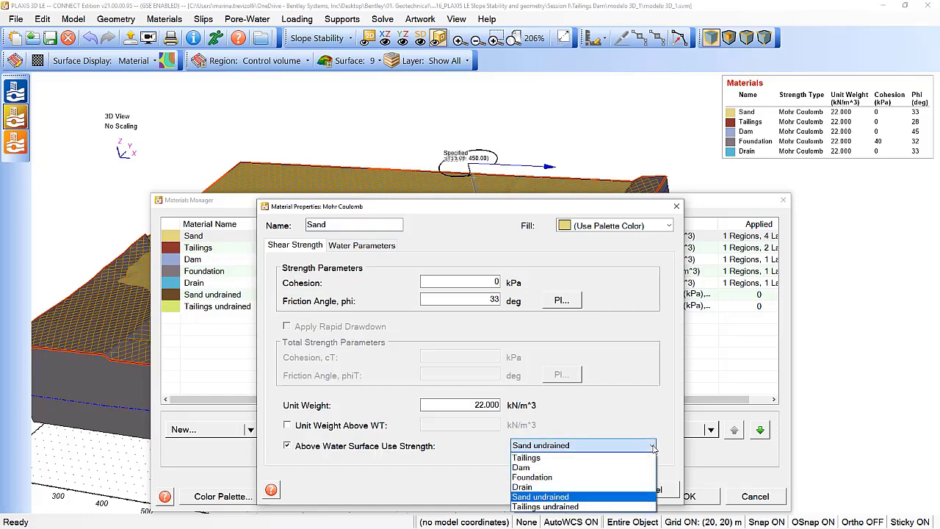
{"action": "left_click", "coordinate": [564, 498]}
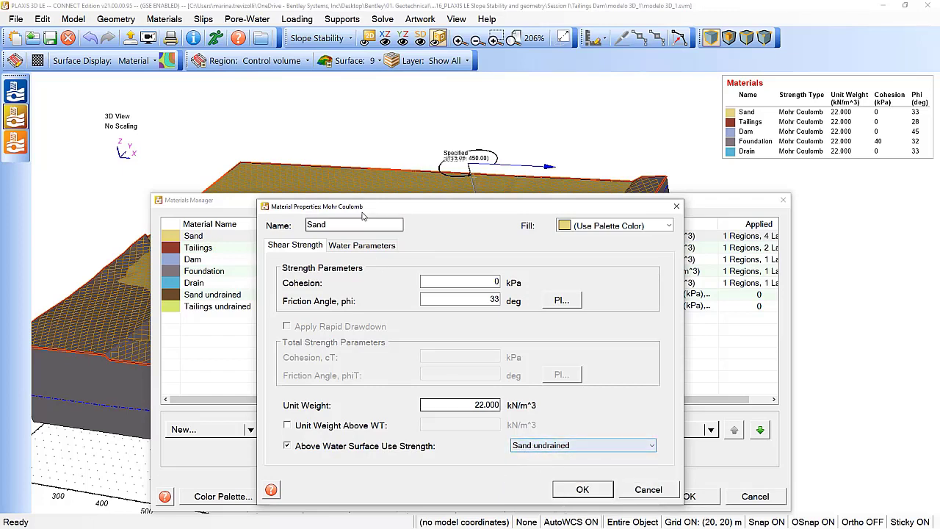
{"action": "left_click", "coordinate": [582, 489]}
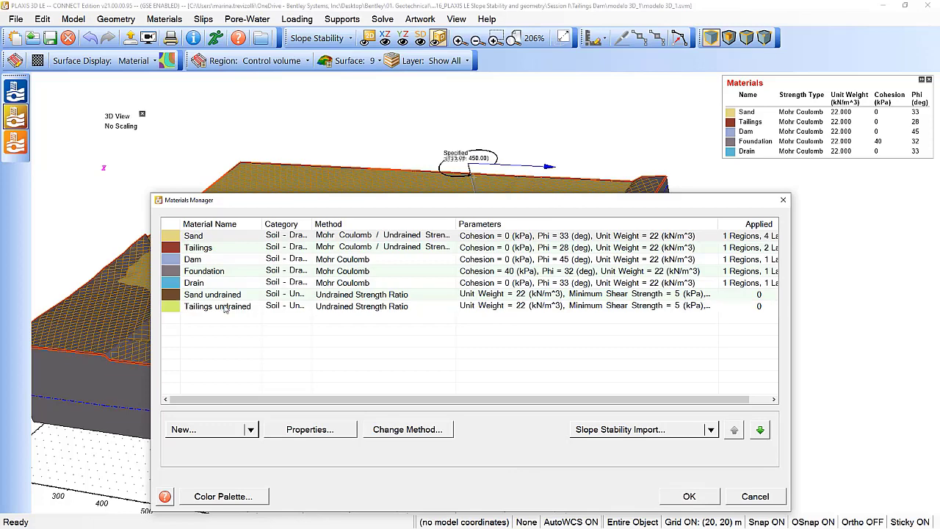
{"action": "left_click", "coordinate": [682, 499]}
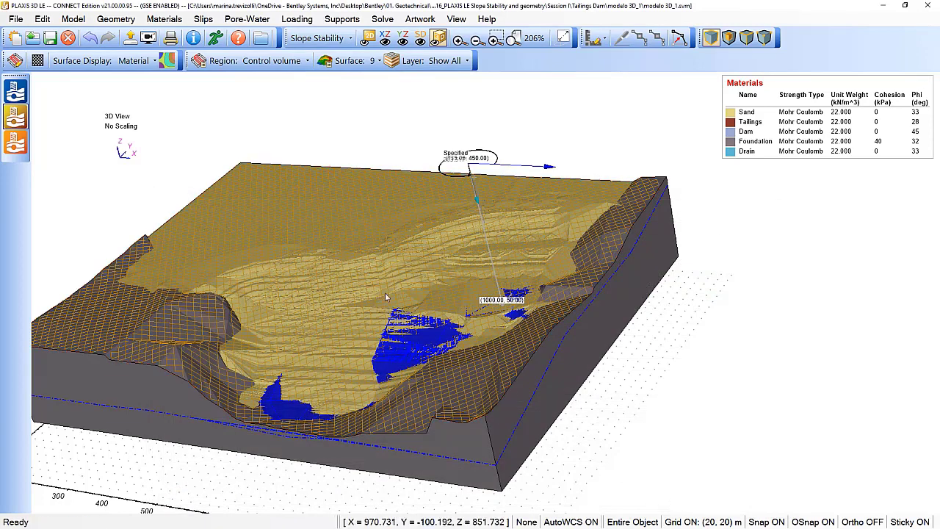
- Run the analysis and orbit the Output view to inspect the critical slip surface (FOS 2.362)
{"action": "left_click", "coordinate": [216, 39]}
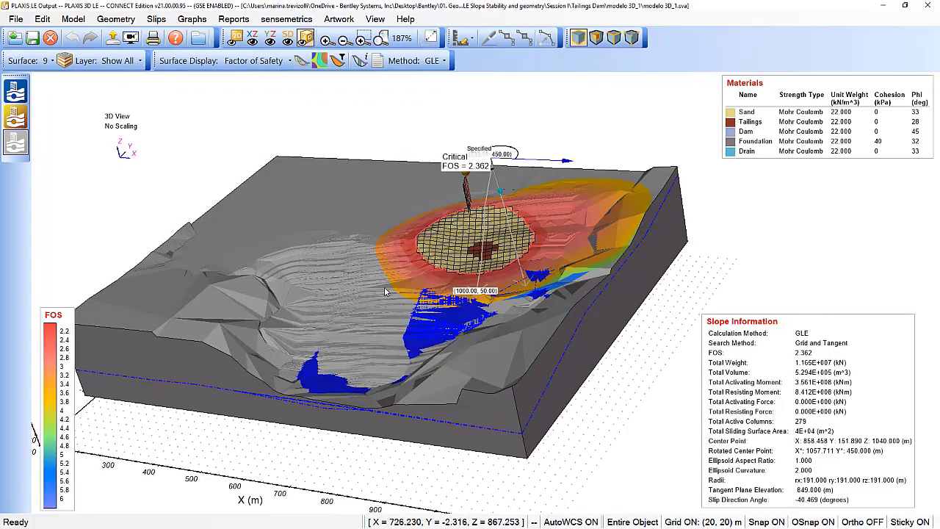
{"action": "scroll", "coordinate": [368, 285], "scroll_direction": "down", "scroll_amount": 1}
{"action": "left_click_drag", "start_coordinate": [369, 285], "coordinate": [394, 352]}
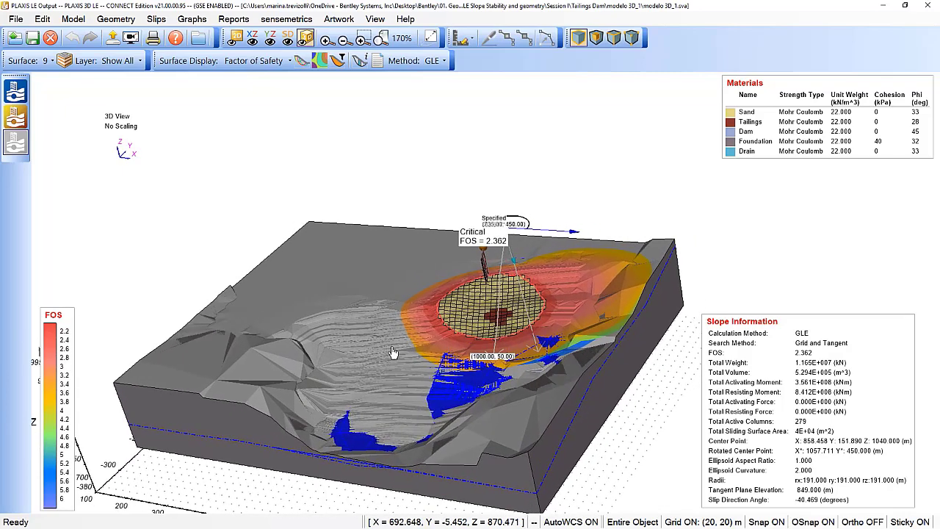
{"action": "scroll", "coordinate": [436, 342], "scroll_direction": "up", "scroll_amount": 4}
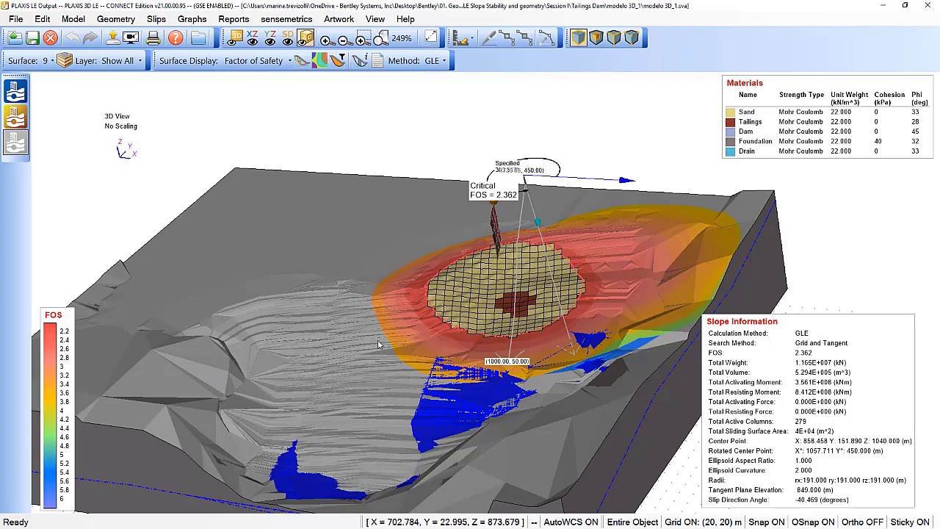
{"action": "left_click_drag", "start_coordinate": [379, 344], "coordinate": [498, 244]}
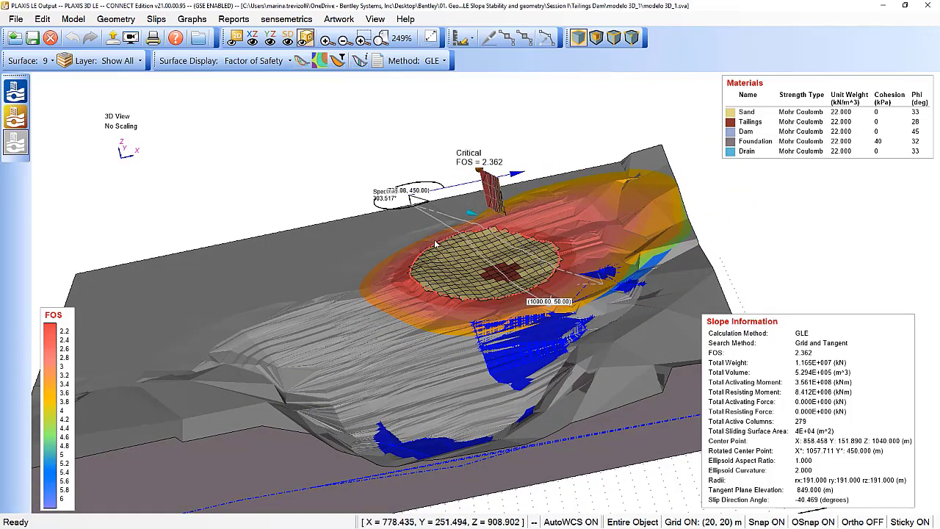
{"action": "left_click_drag", "start_coordinate": [435, 244], "coordinate": [489, 263]}
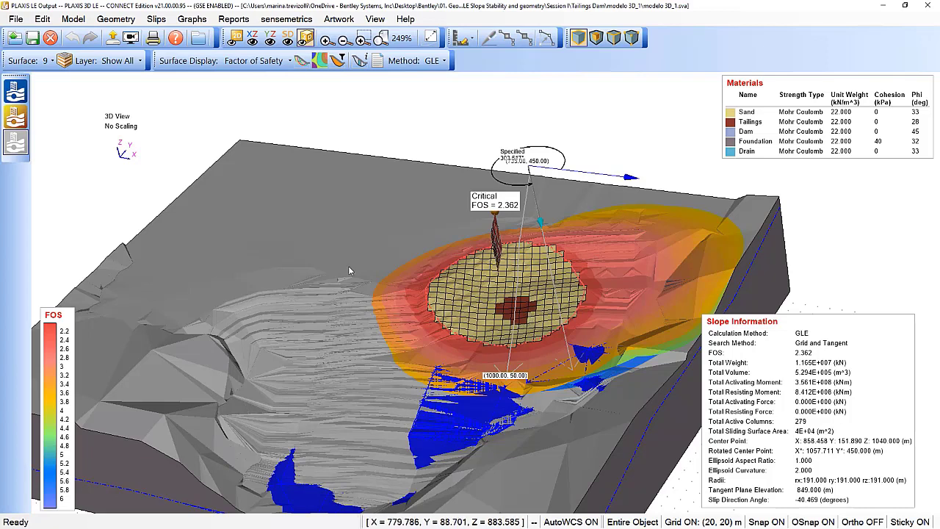
- Colour the model surfaces by material
{"action": "left_click", "coordinate": [141, 20]}
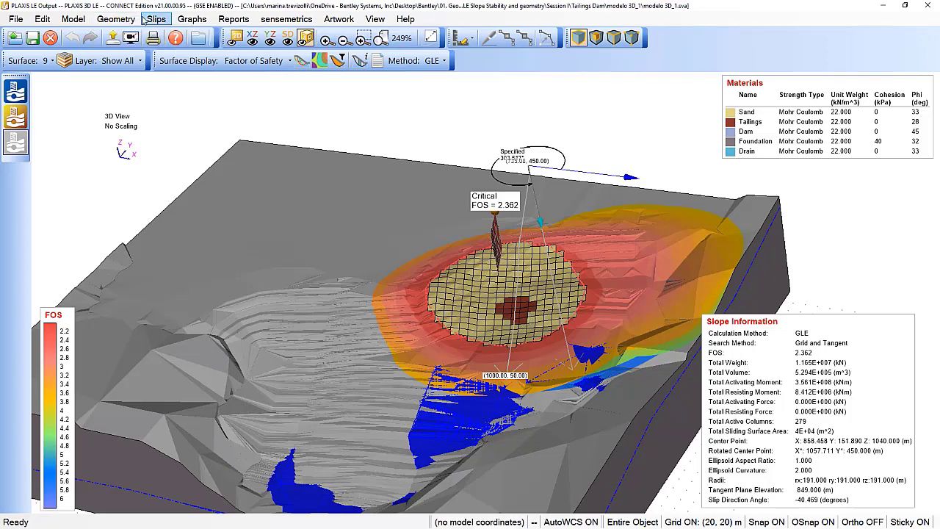
{"action": "mouse_move", "coordinate": [213, 34]}
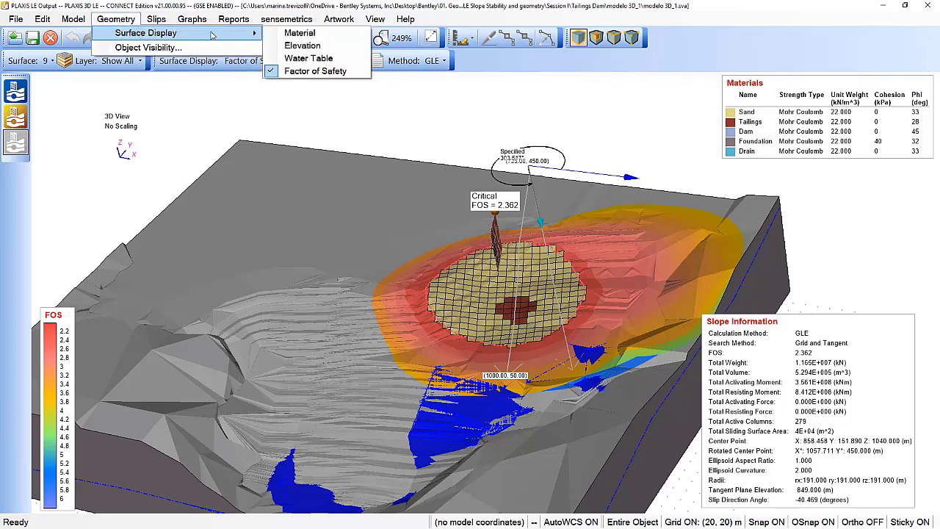
{"action": "left_click", "coordinate": [298, 34]}
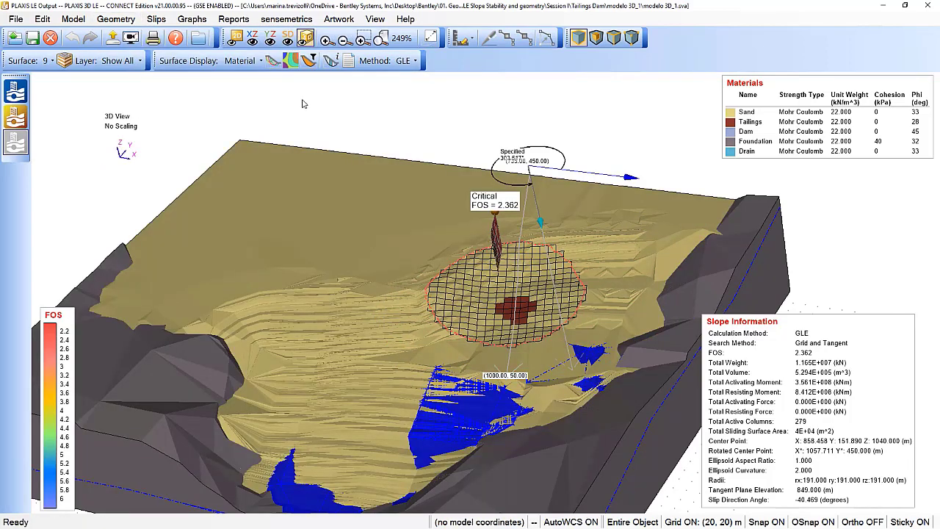
- Contour the critical slip's column bases by Shear Resistance Mobilized, giving a 0–25000 kN legend
{"action": "left_click", "coordinate": [192, 19]}
{"action": "left_click", "coordinate": [156, 19]}
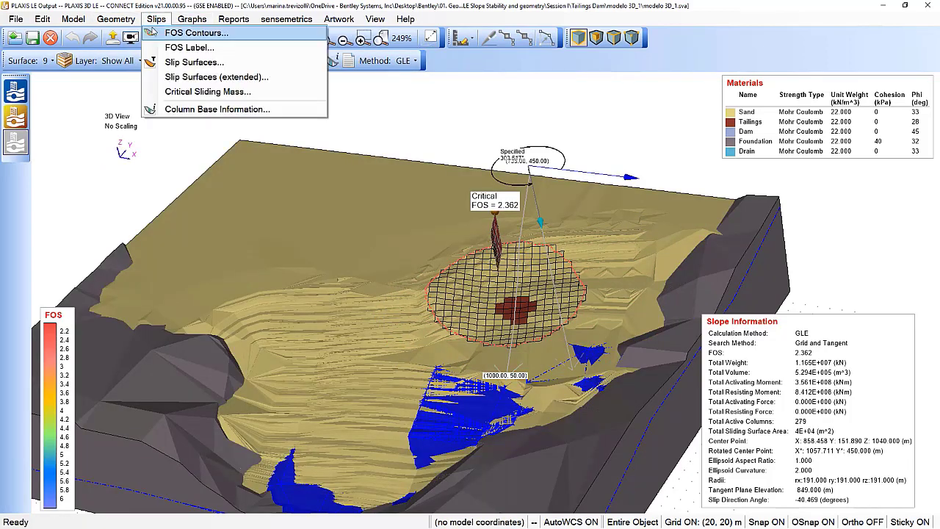
{"action": "left_click", "coordinate": [195, 110]}
{"action": "left_click_drag", "start_coordinate": [433, 160], "coordinate": [168, 108]}
{"action": "left_click", "coordinate": [222, 189]}
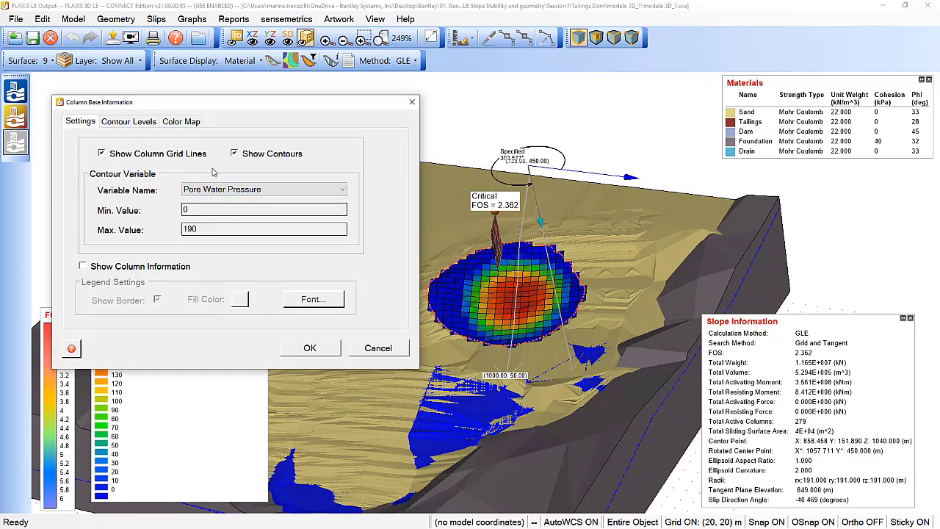
{"action": "left_click", "coordinate": [241, 191]}
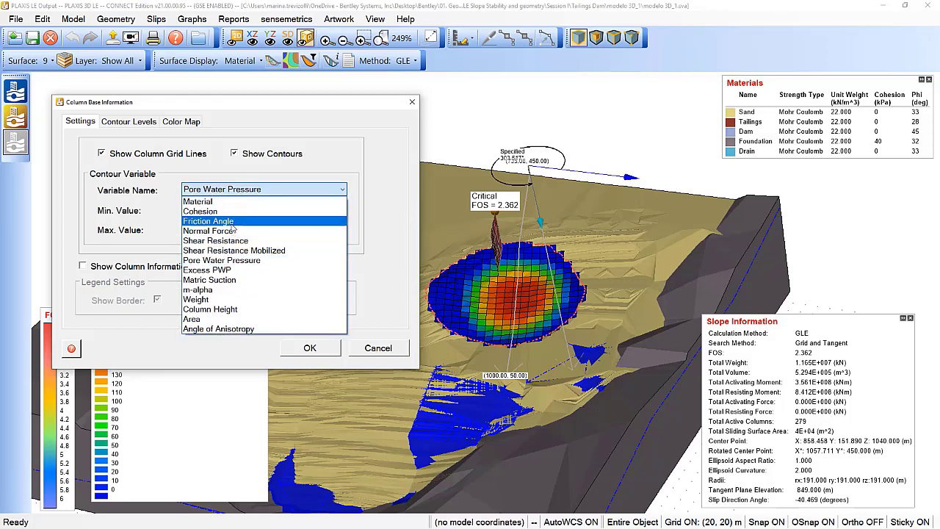
{"action": "left_click", "coordinate": [234, 223]}
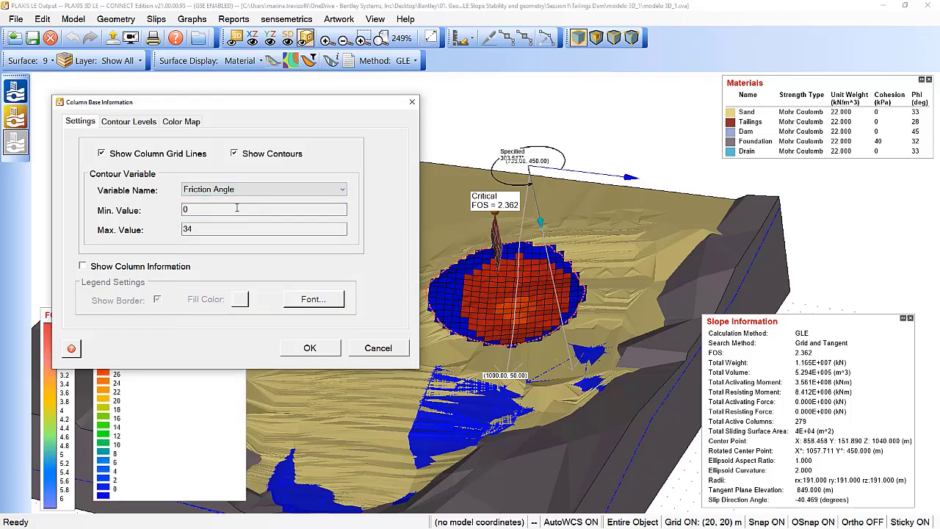
{"action": "left_click", "coordinate": [242, 189]}
{"action": "left_click", "coordinate": [229, 209]}
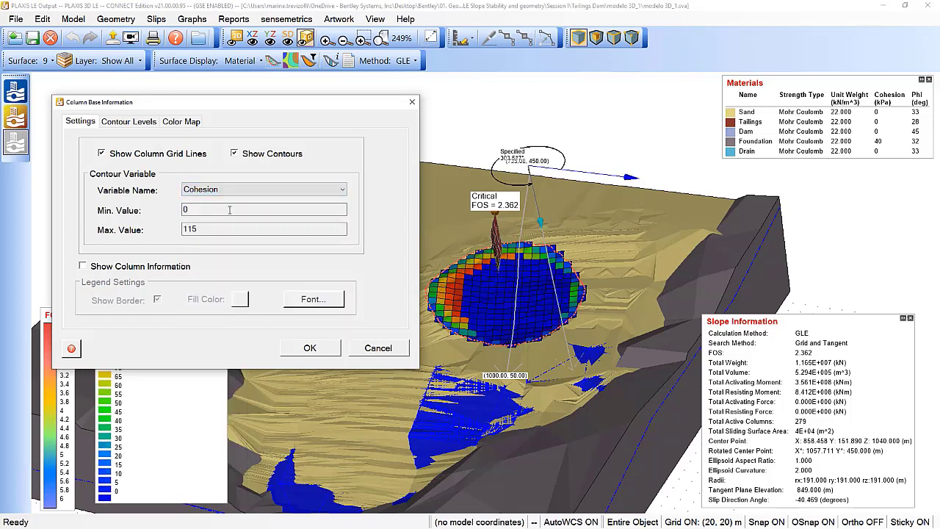
{"action": "left_click", "coordinate": [237, 189]}
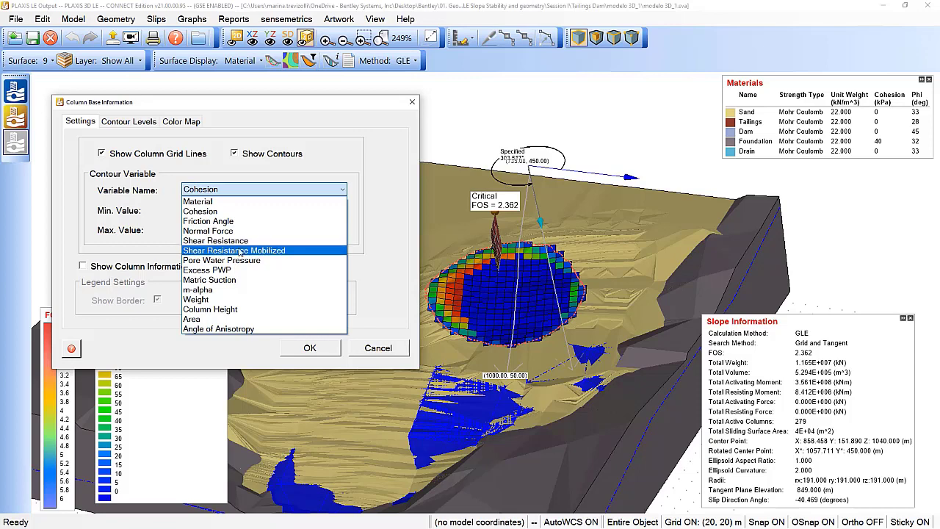
{"action": "left_click", "coordinate": [238, 251]}
{"action": "left_click", "coordinate": [310, 348]}
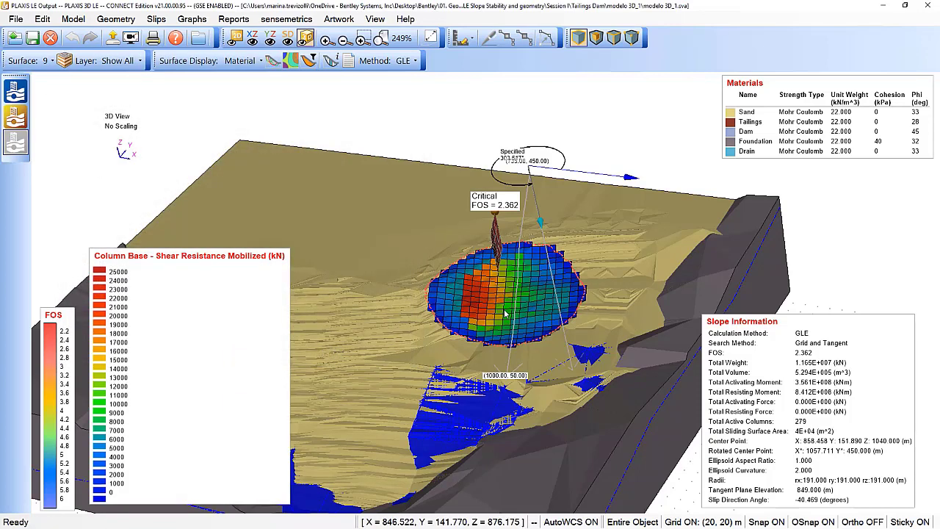
- Explode the critical sliding mass above its slip surface, view it from a low side angle, then switch to 2D section view
{"action": "left_click", "coordinate": [157, 19]}
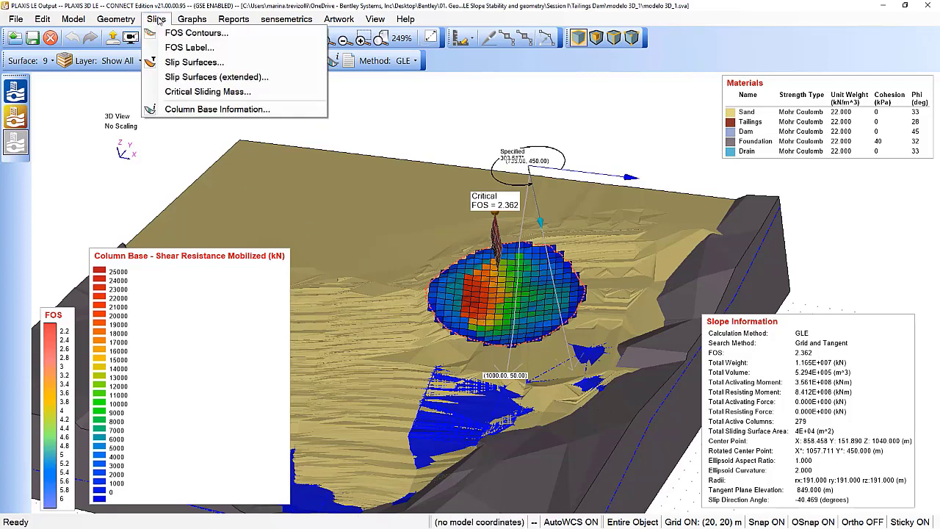
{"action": "left_click", "coordinate": [180, 93]}
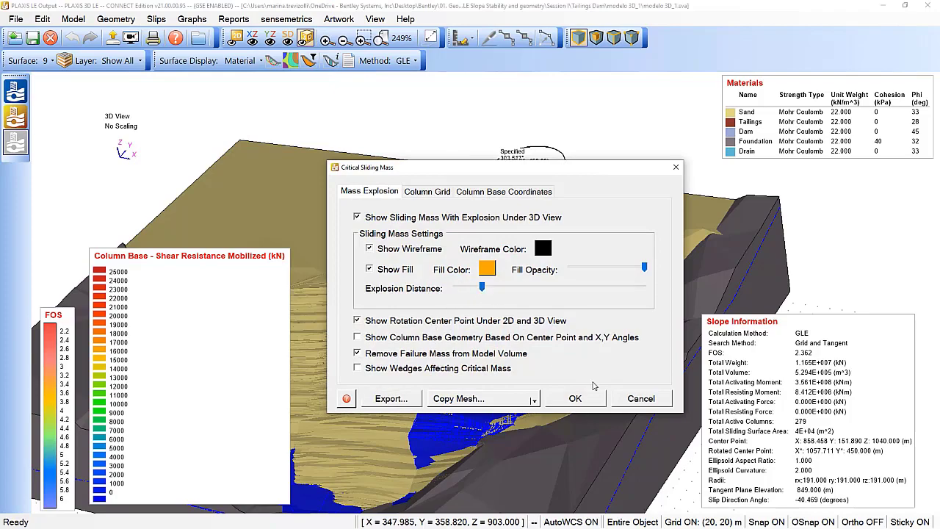
{"action": "left_click", "coordinate": [575, 398]}
{"action": "left_click_drag", "start_coordinate": [512, 356], "coordinate": [286, 312]}
{"action": "left_click", "coordinate": [287, 38]}
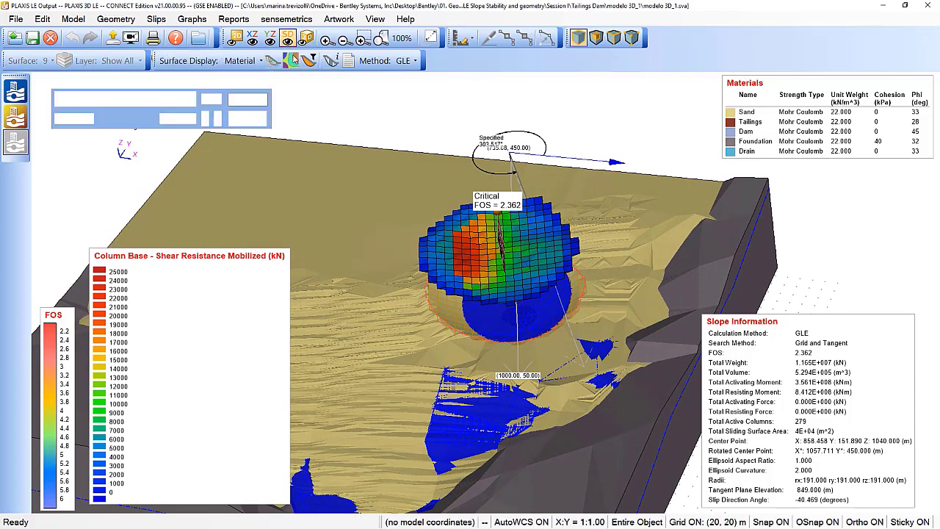
- Step the 2D section to the next y* position and show Selected Column Information
{"action": "left_click", "coordinate": [159, 104]}
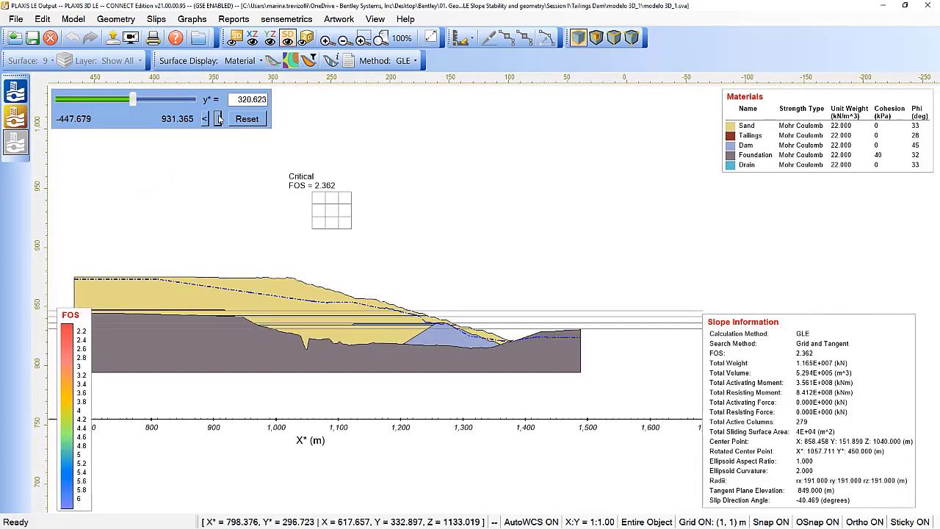
{"action": "scroll", "coordinate": [485, 262], "scroll_direction": "up", "scroll_amount": 3}
{"action": "scroll", "coordinate": [485, 262], "scroll_direction": "up", "scroll_amount": 3}
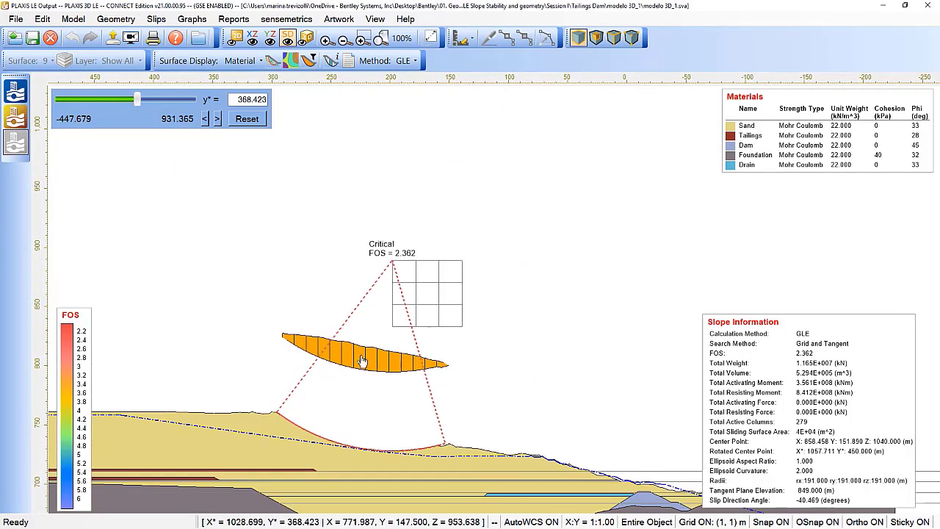
{"action": "left_click", "coordinate": [374, 19]}
{"action": "mouse_move", "coordinate": [423, 130]}
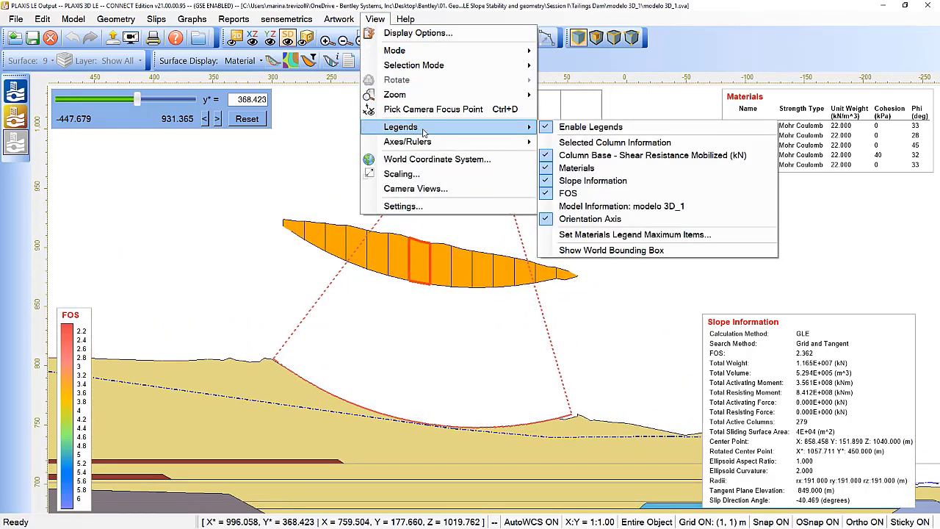
{"action": "left_click", "coordinate": [614, 142]}
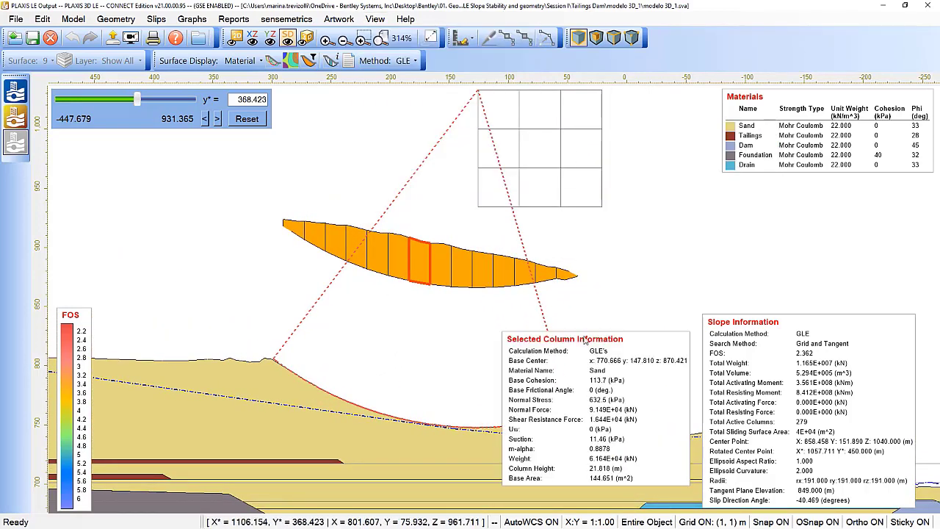
- Inspect the values of several sliding-mass columns, then return to PLAXIS 3D LE
{"action": "left_click", "coordinate": [438, 268]}
{"action": "left_click", "coordinate": [463, 268]}
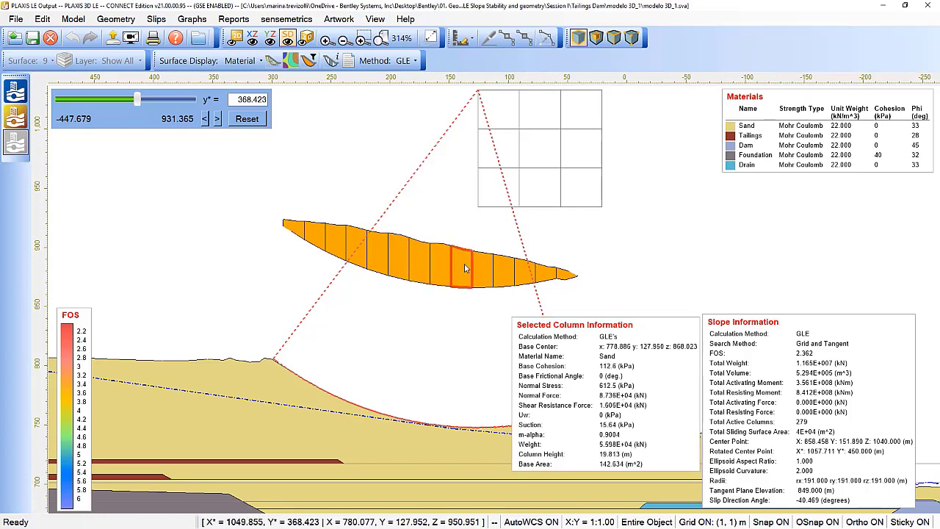
{"action": "left_click", "coordinate": [483, 265]}
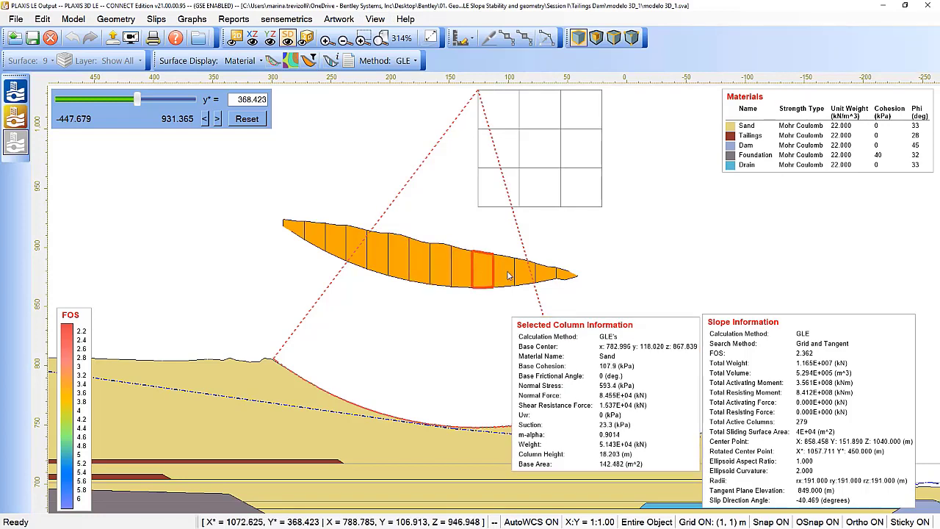
{"action": "left_click", "coordinate": [508, 274]}
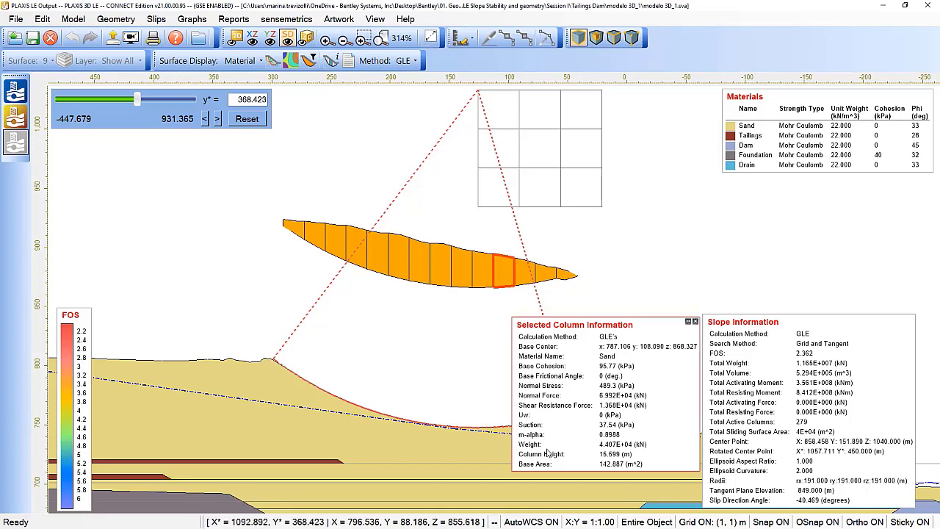
{"action": "left_click", "coordinate": [427, 267]}
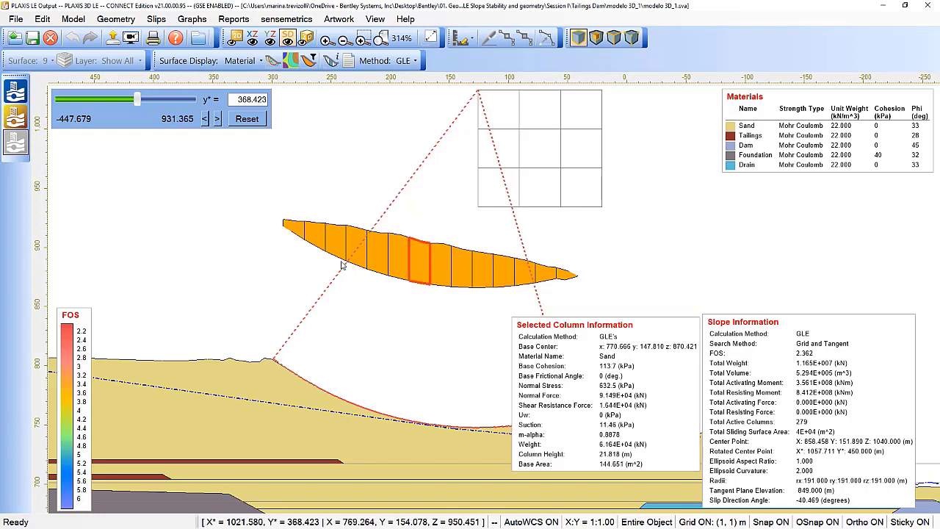
{"action": "left_click", "coordinate": [15, 91]}
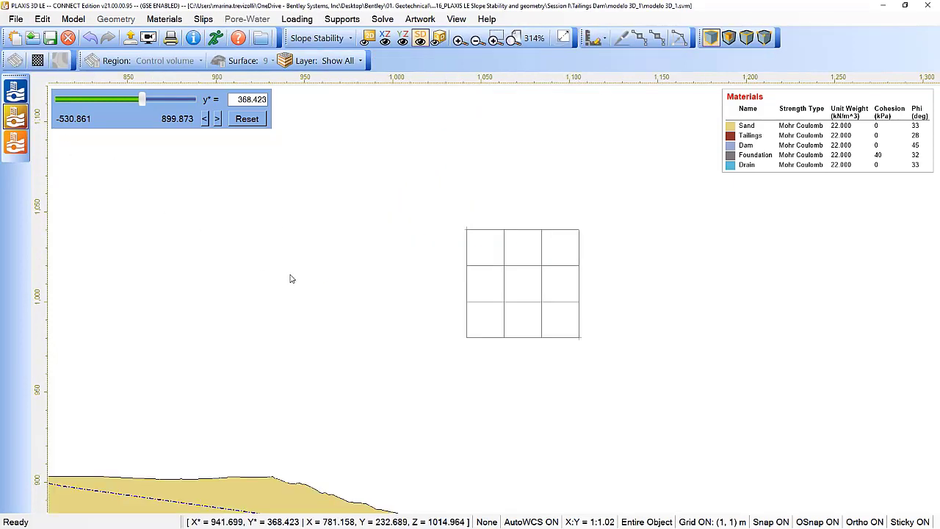
- Switch the analysis method to One Directional Method and start Compute, which triggers the save prompt
{"action": "left_click", "coordinate": [438, 37]}
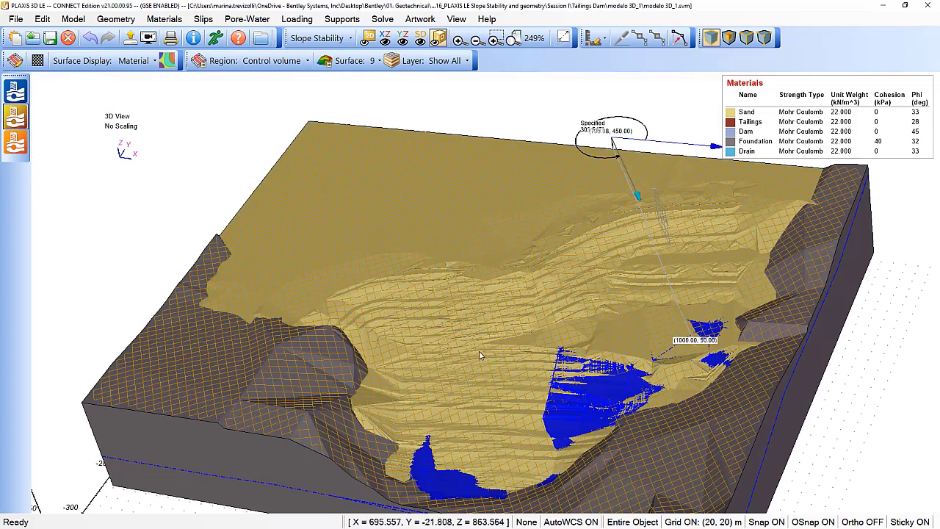
{"action": "middle_click_drag", "start_coordinate": [477, 415], "coordinate": [424, 403]}
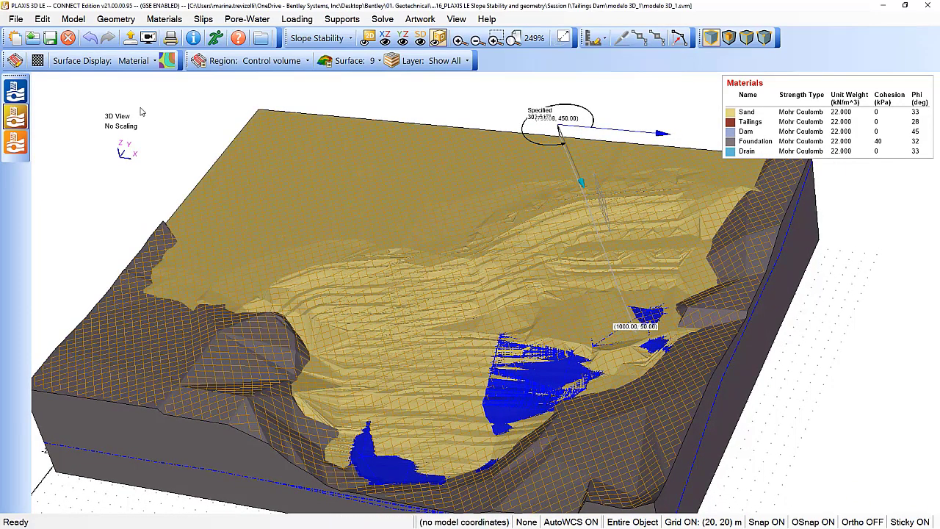
{"action": "left_click", "coordinate": [117, 20]}
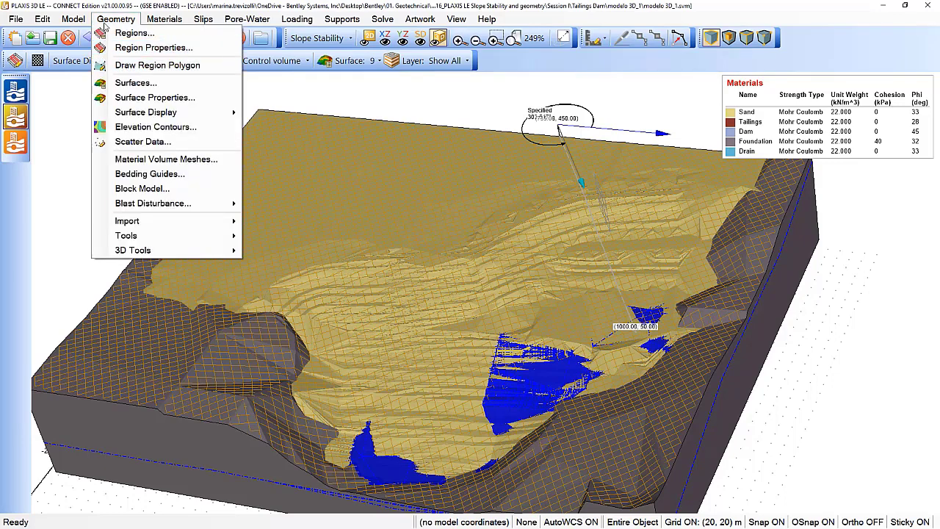
{"action": "key", "text": "Escape"}
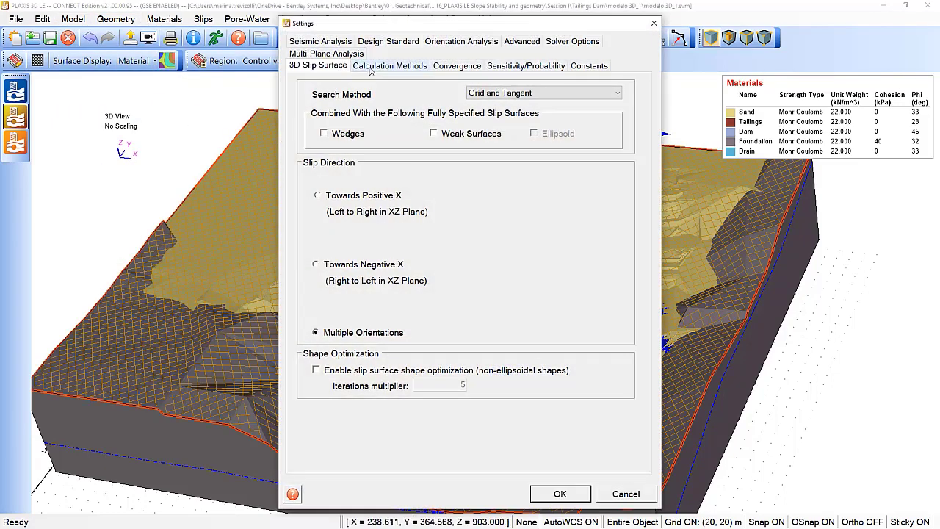
{"action": "left_click", "coordinate": [389, 66]}
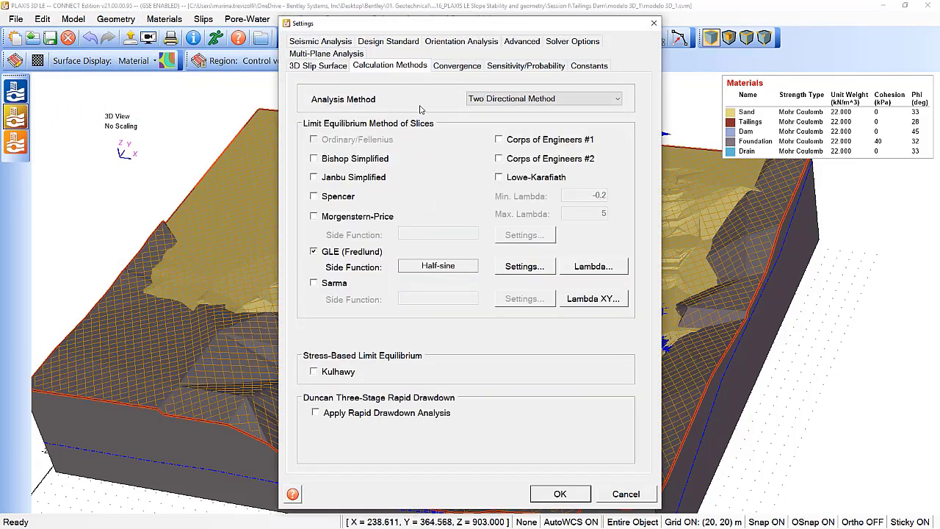
{"action": "left_click", "coordinate": [505, 104]}
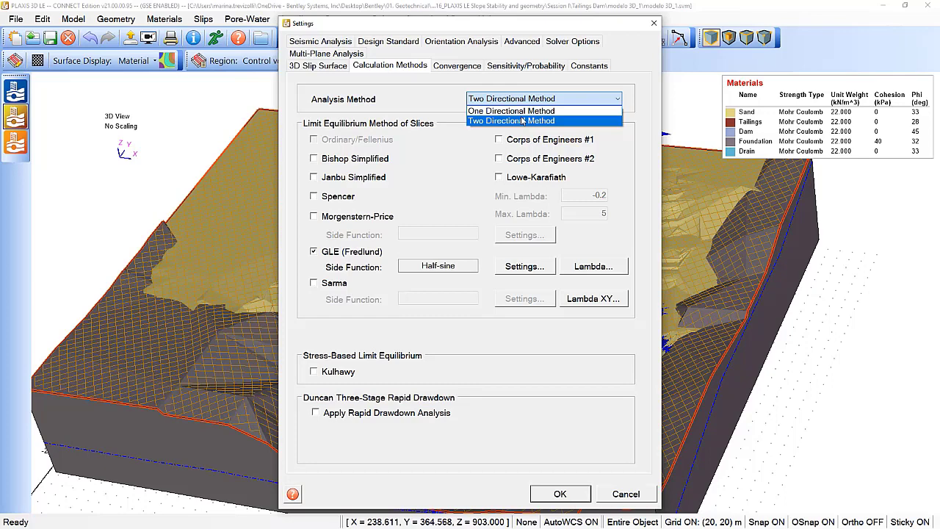
{"action": "left_click", "coordinate": [518, 111]}
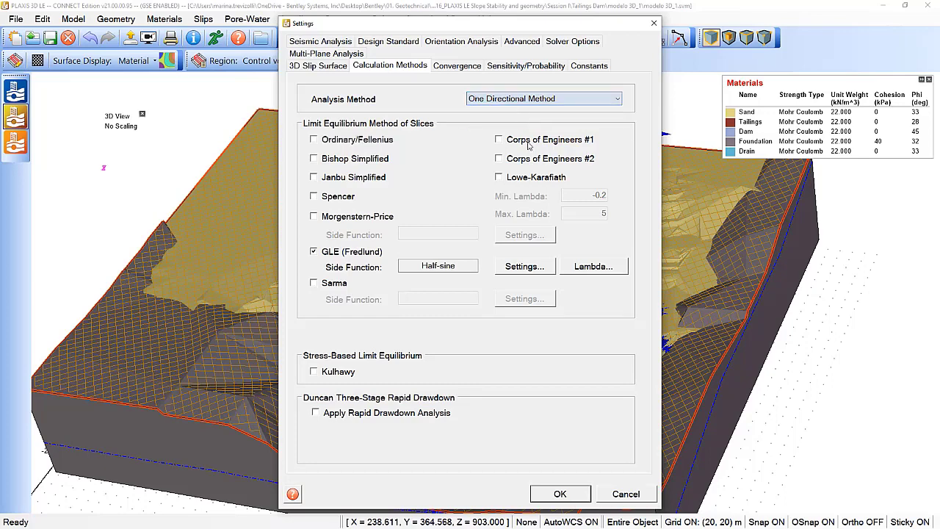
{"action": "left_click", "coordinate": [551, 494]}
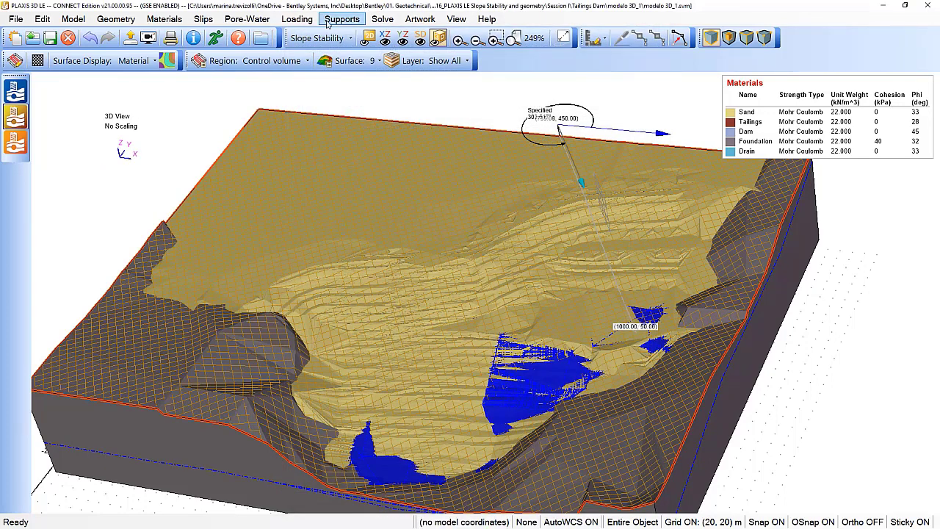
{"action": "left_click", "coordinate": [215, 38]}
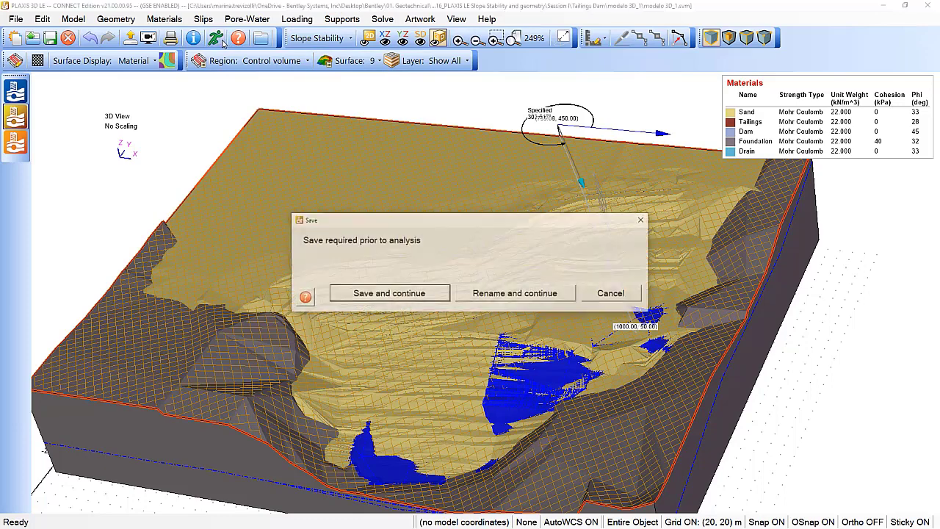
- Save the model, let the GLE solve reach a critical FOS of 2.741, and view the results
{"action": "left_click", "coordinate": [414, 294]}
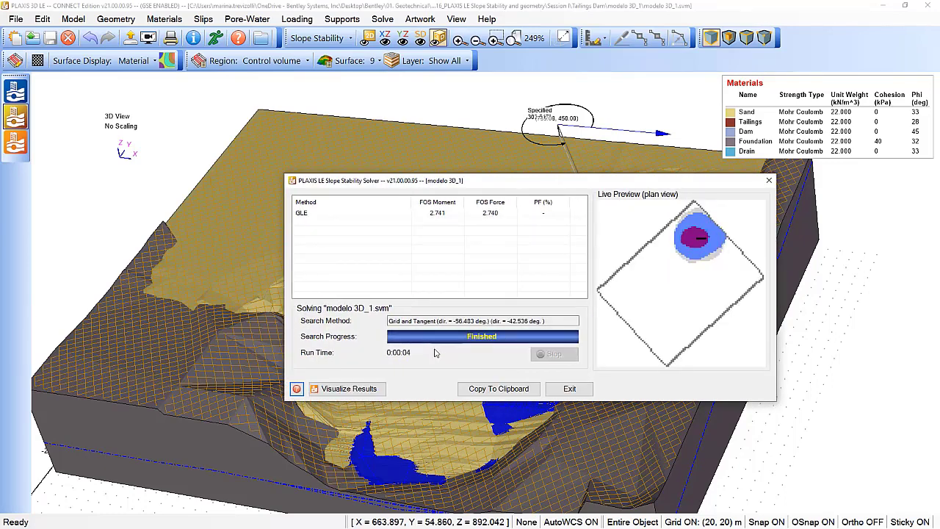
{"action": "left_click", "coordinate": [367, 389]}
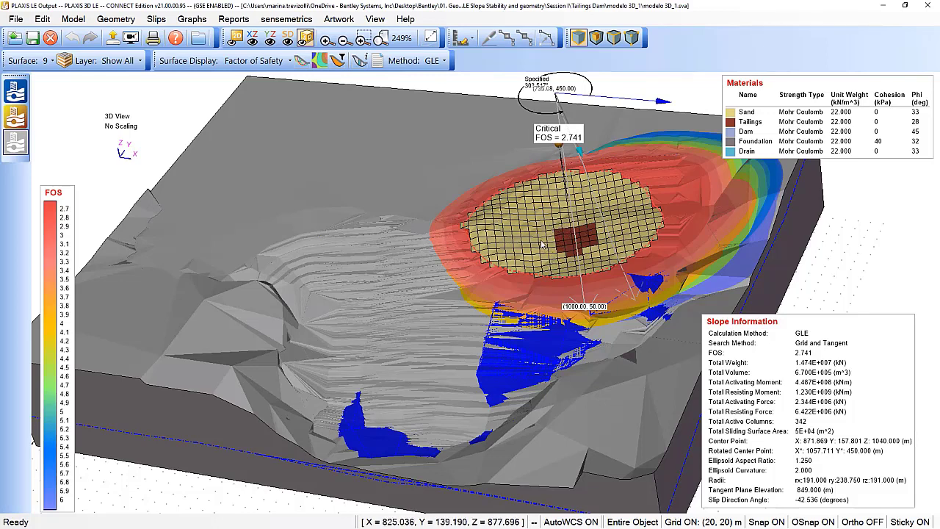
- Contour the critical slip's column bases by Shear Resistance Mobilized
{"action": "middle_click_drag", "start_coordinate": [542, 244], "coordinate": [484, 259]}
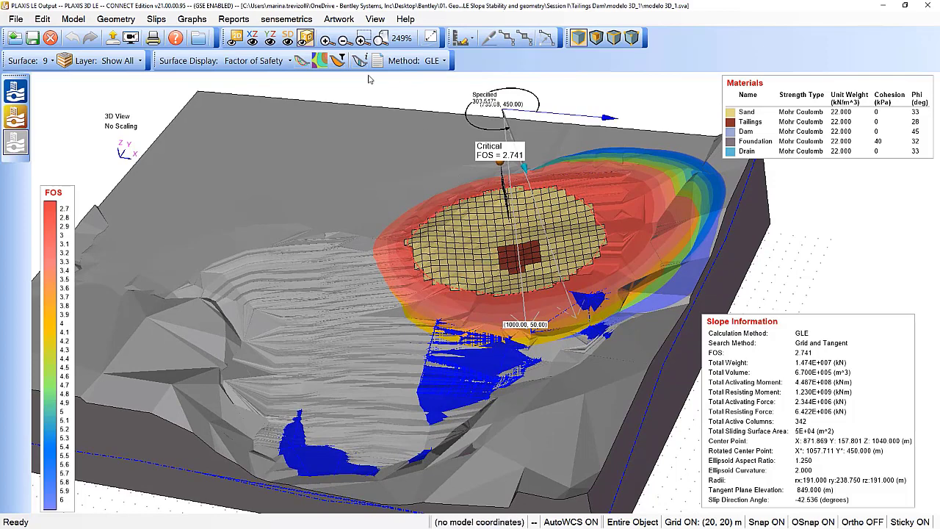
{"action": "left_click", "coordinate": [156, 18]}
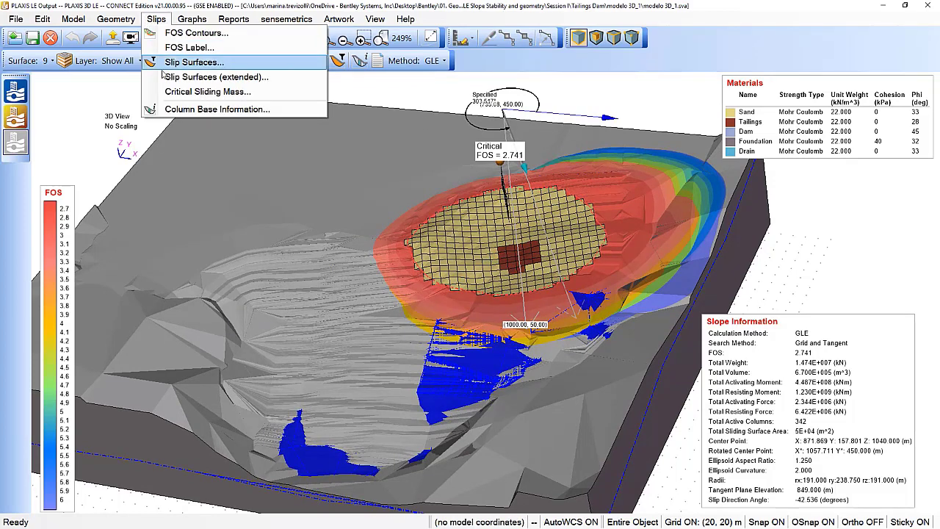
{"action": "left_click", "coordinate": [171, 110]}
{"action": "left_click_drag", "start_coordinate": [417, 158], "coordinate": [188, 135]}
{"action": "left_click", "coordinate": [270, 222]}
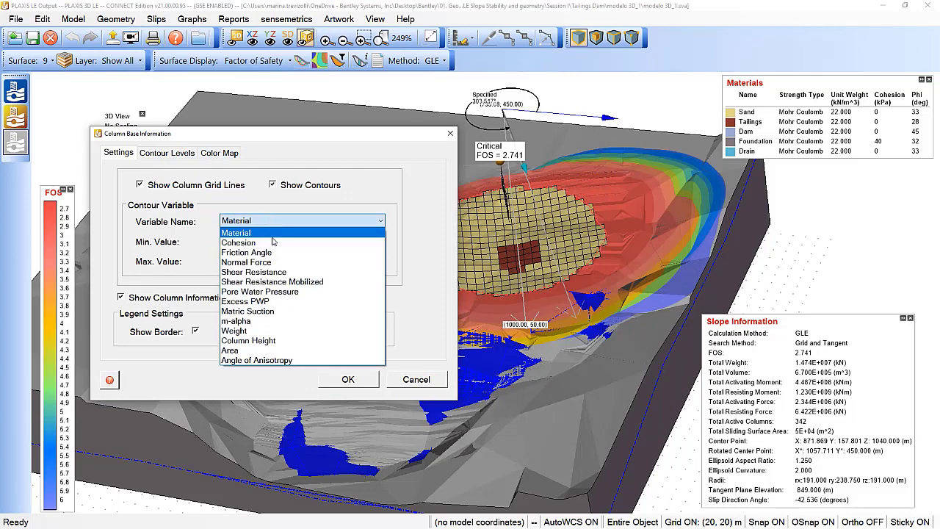
{"action": "left_click", "coordinate": [279, 283]}
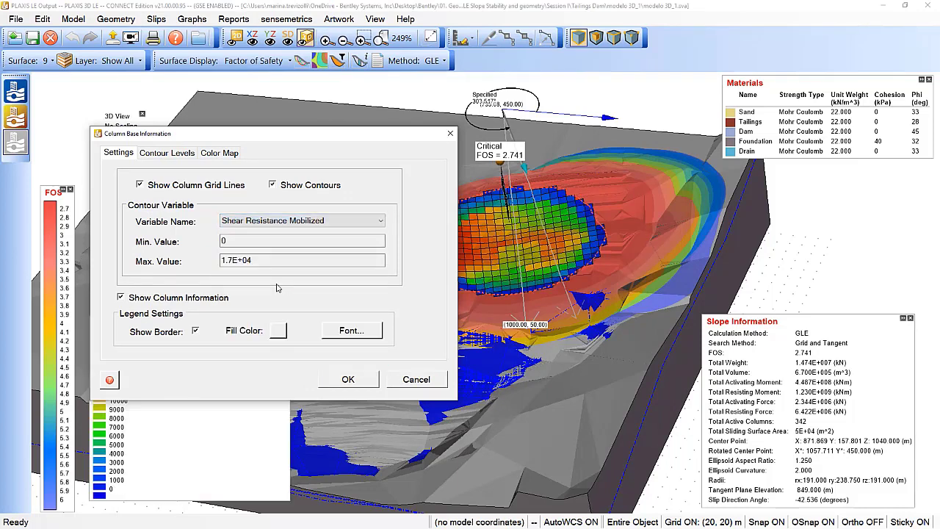
- Switch the column base contour variable to Normal Force and apply it
{"action": "left_click_drag", "start_coordinate": [326, 139], "coordinate": [286, 55]}
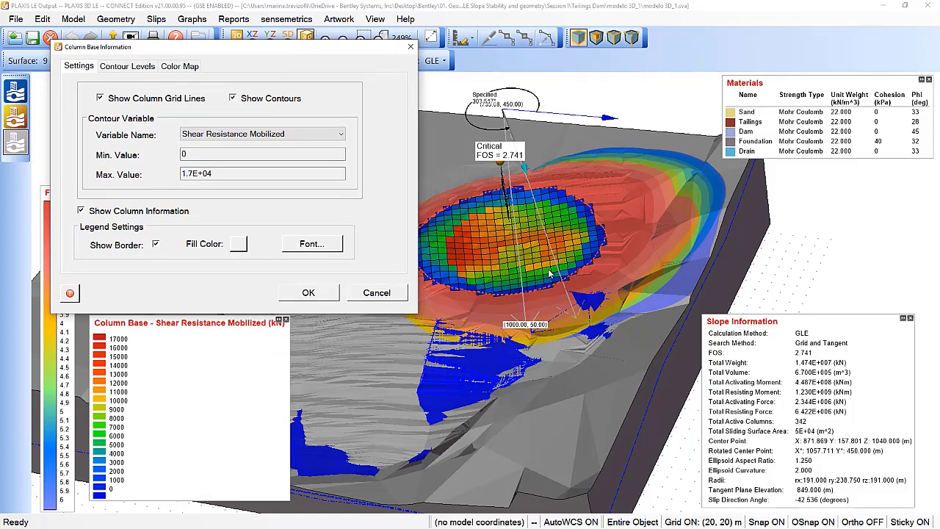
{"action": "left_click", "coordinate": [298, 133]}
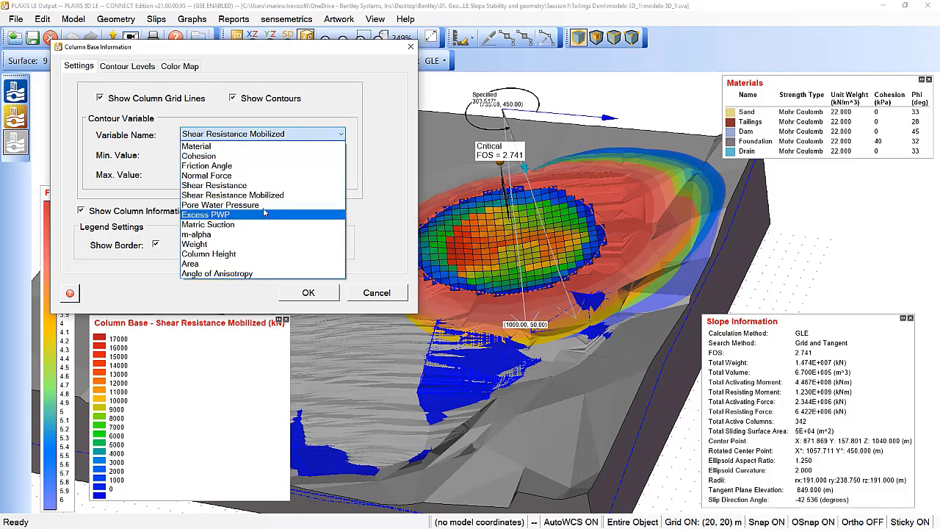
{"action": "left_click", "coordinate": [262, 175]}
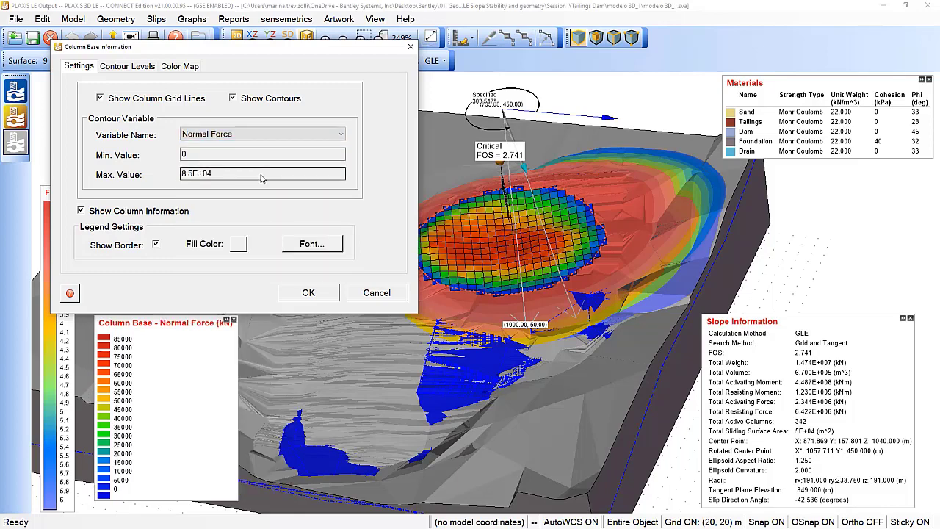
{"action": "left_click", "coordinate": [330, 293]}
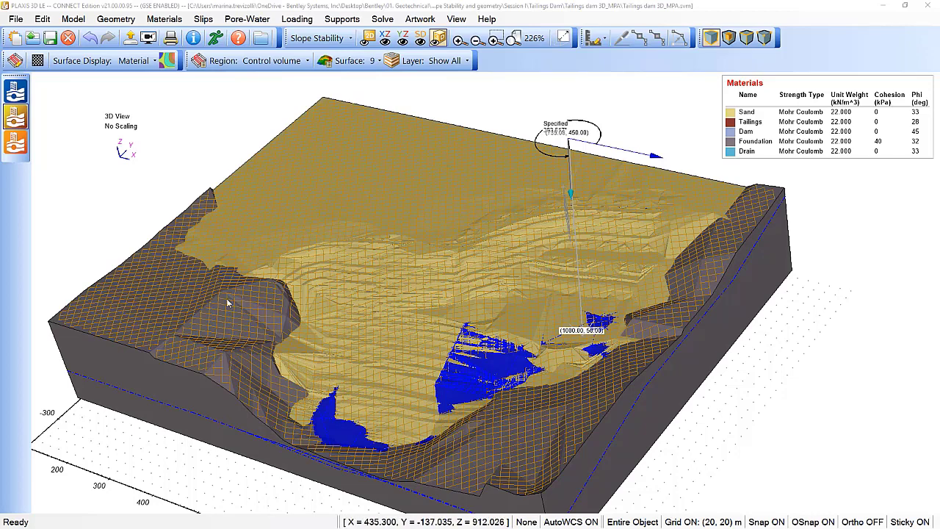
{"action": "left_click", "coordinate": [73, 18]}
- Enable two-dimensional multi-plane analysis in the model settings
{"action": "left_click", "coordinate": [83, 49]}
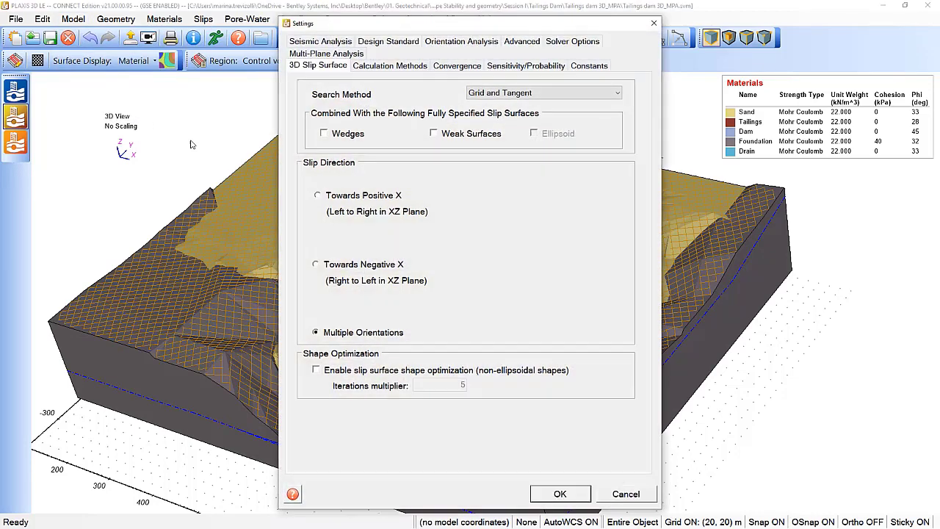
{"action": "left_click", "coordinate": [326, 55]}
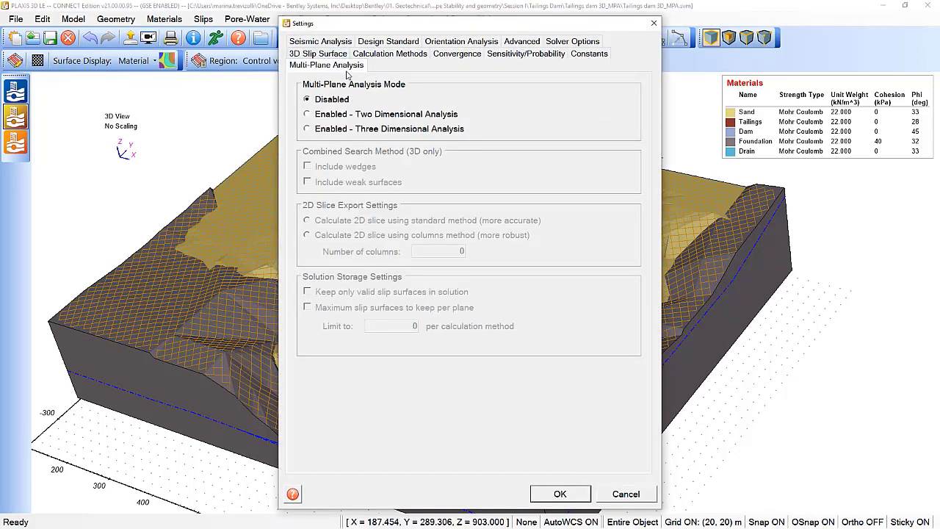
{"action": "left_click", "coordinate": [318, 116]}
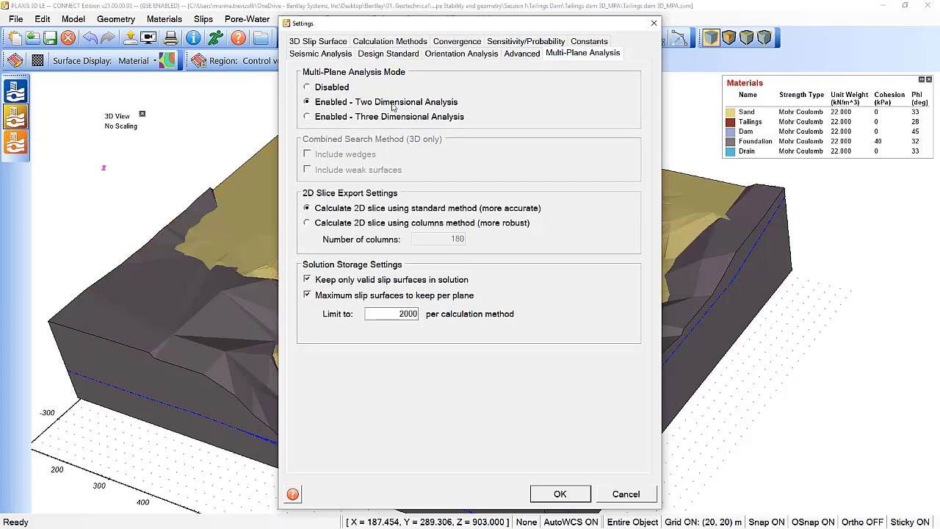
{"action": "left_click", "coordinate": [559, 493]}
- Start drawing a slope polyline in the Multi-Plane Analysis setup, with planes spaced 10 m apart
{"action": "left_click", "coordinate": [72, 19]}
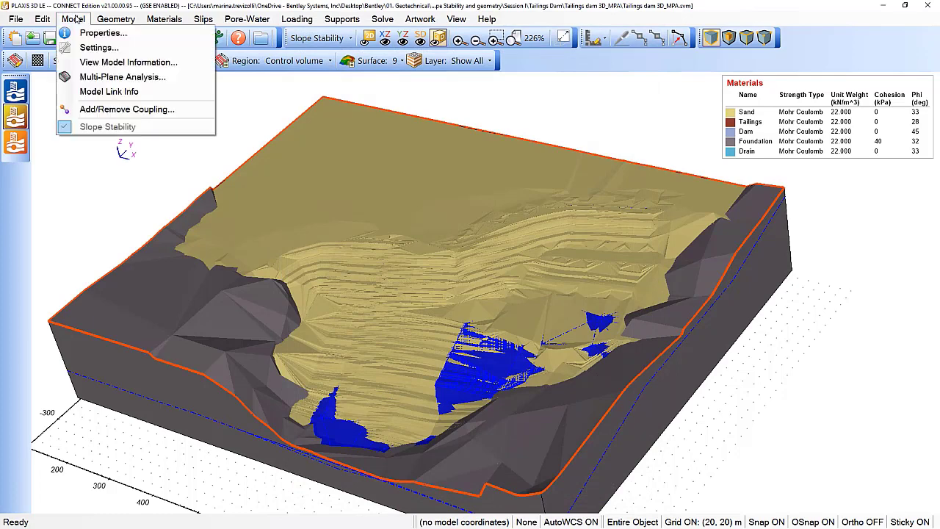
{"action": "left_click", "coordinate": [110, 77]}
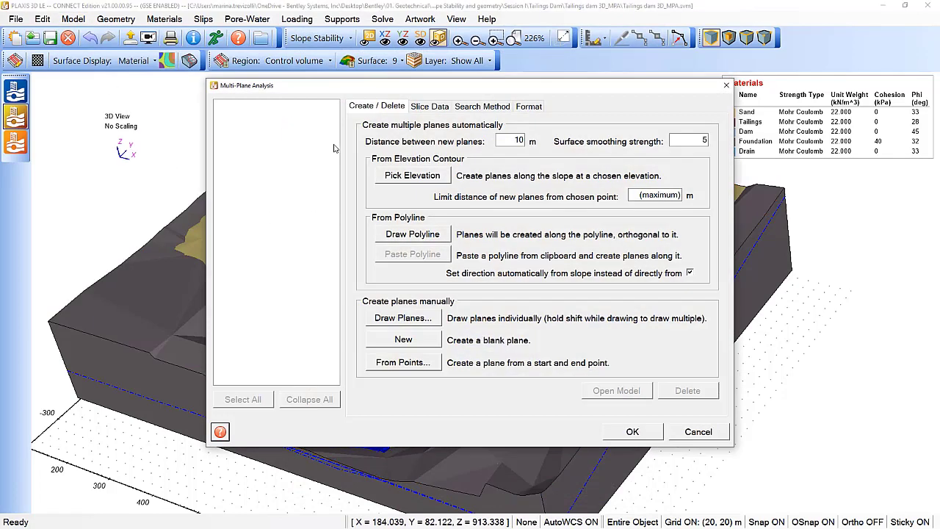
{"action": "left_click_drag", "start_coordinate": [337, 87], "coordinate": [587, 98]}
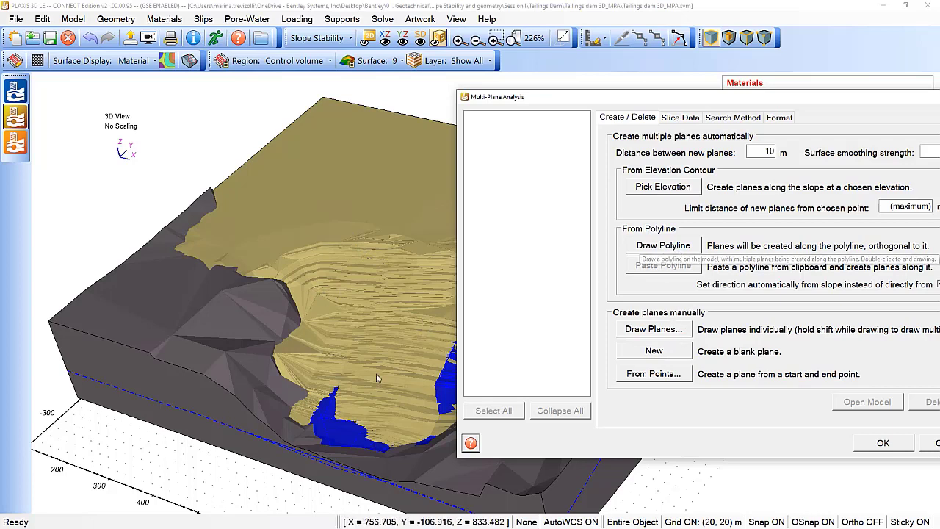
{"action": "left_click", "coordinate": [663, 245]}
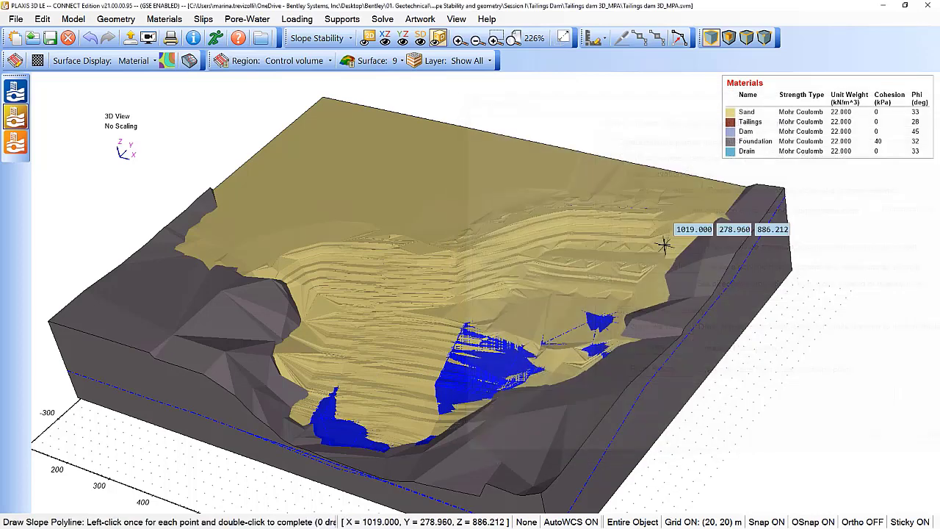
- Draw the slope polyline along the dam to generate the analysis planes
{"action": "left_click", "coordinate": [308, 286]}
{"action": "left_click", "coordinate": [371, 270]}
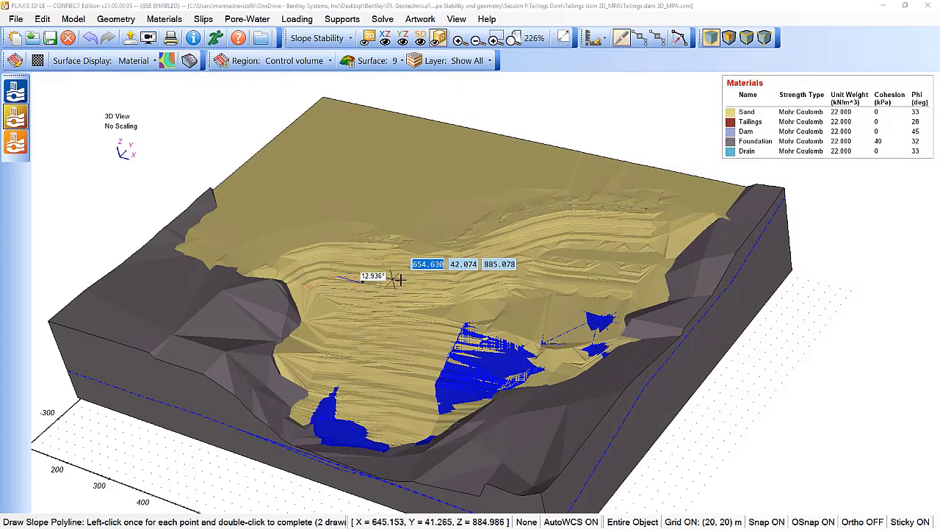
{"action": "left_click", "coordinate": [417, 279]}
{"action": "left_click", "coordinate": [497, 263]}
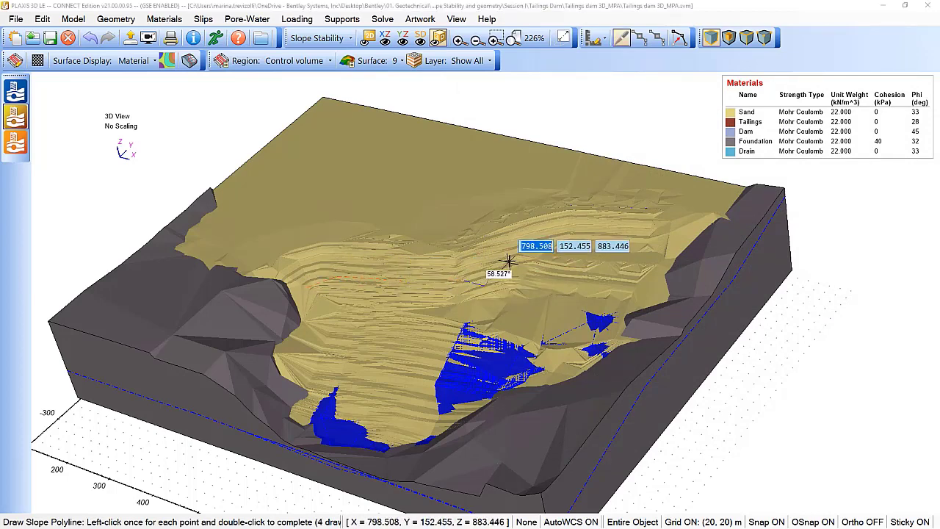
{"action": "left_click", "coordinate": [557, 255]}
{"action": "left_click", "coordinate": [594, 264]}
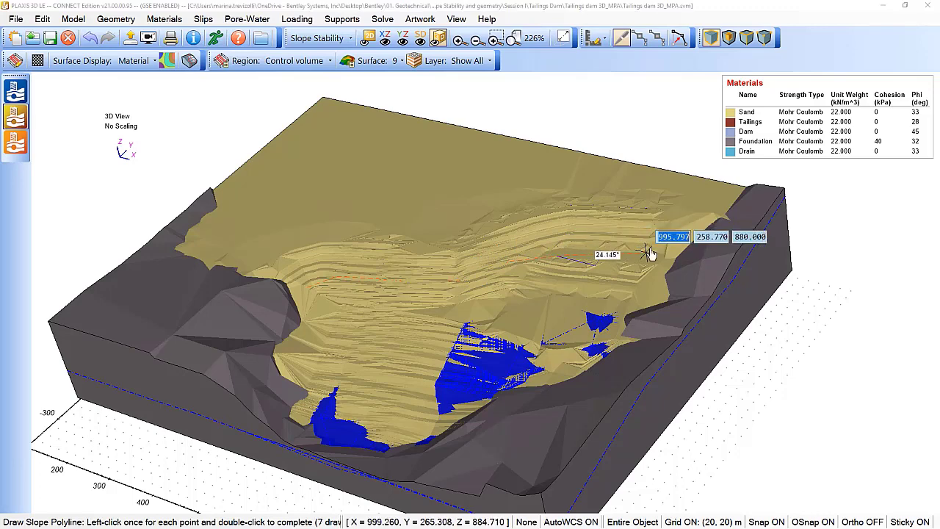
{"action": "double_click", "coordinate": [649, 254]}
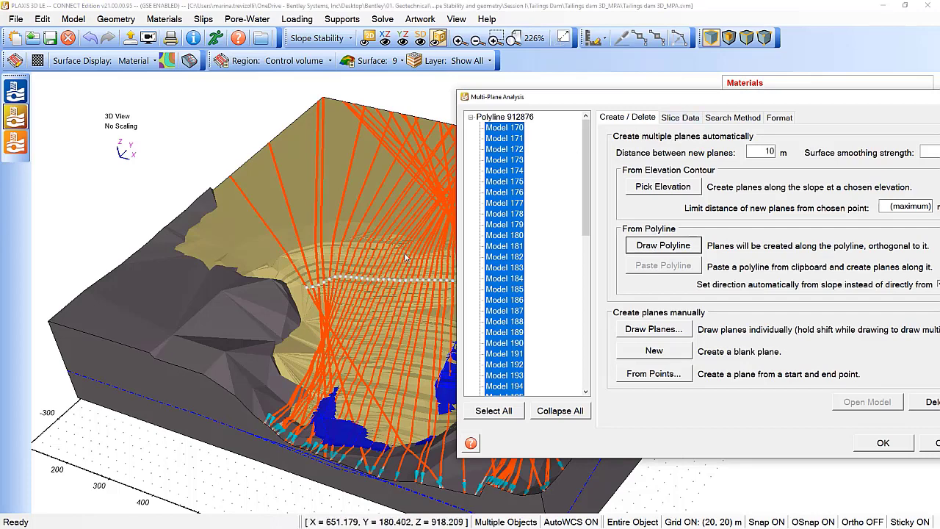
- Set every plane's slice search limits to 100 at the crest and 200 at the toe
{"action": "left_click", "coordinate": [679, 117]}
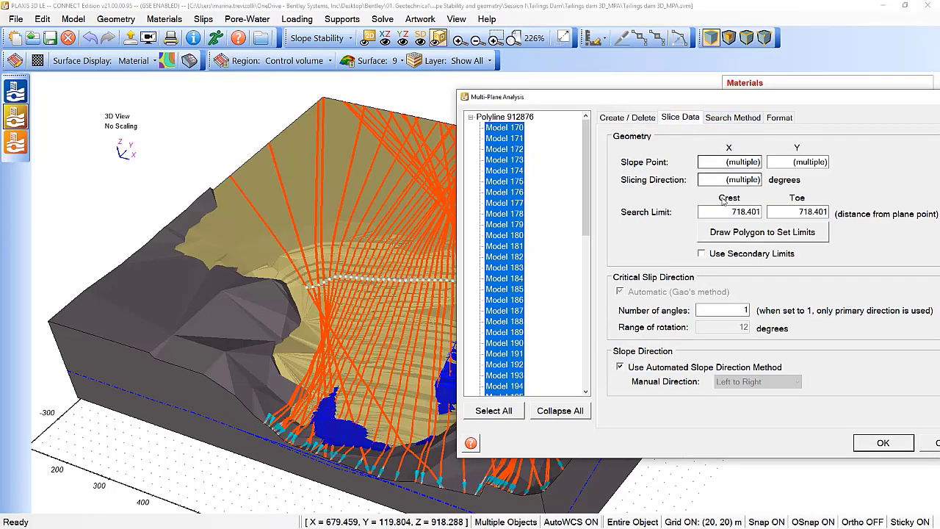
{"action": "left_click", "coordinate": [743, 212]}
{"action": "type", "text": "100"}
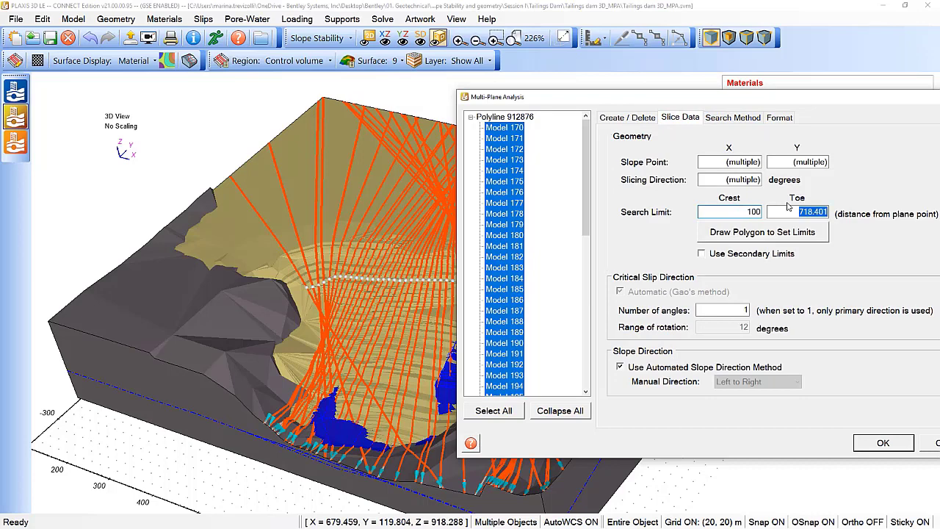
{"action": "key", "text": "Tab"}
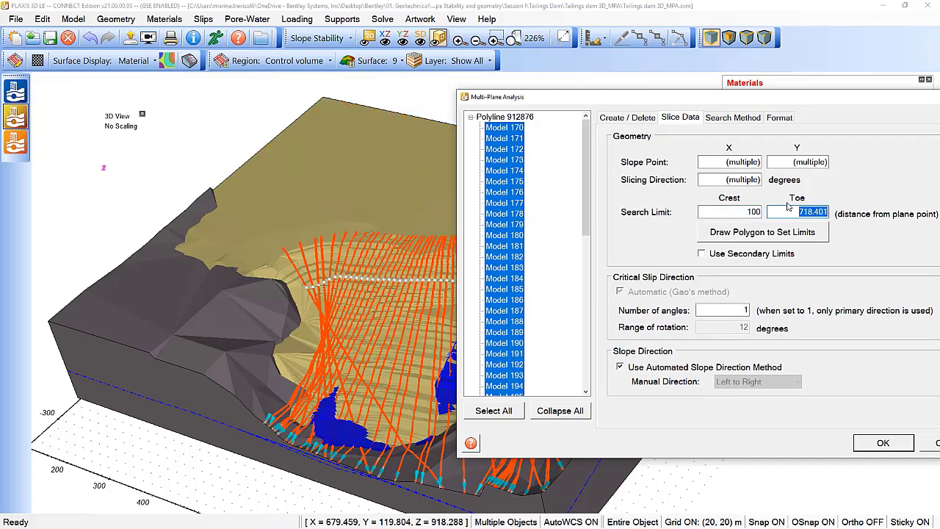
{"action": "key", "text": "Tab"}
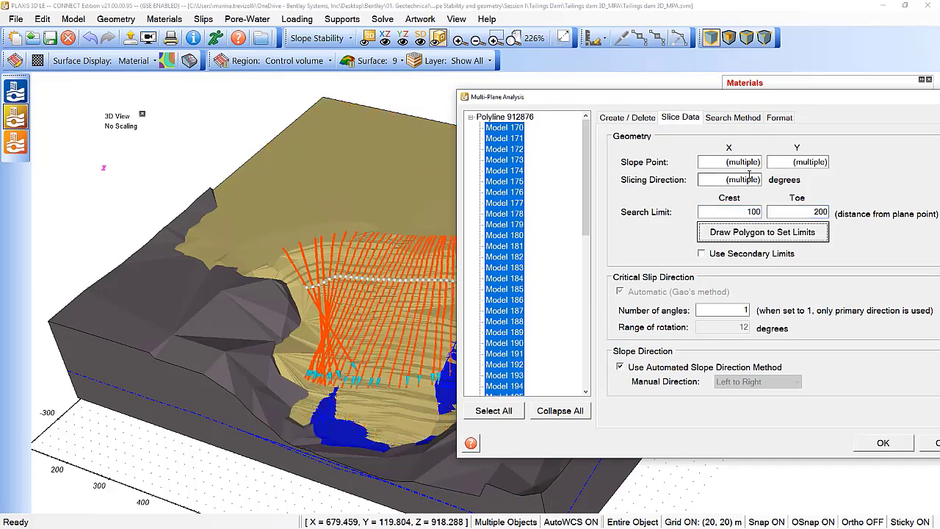
- Use circular Slope Search for all planes, apply the settings, and start the solve
{"action": "left_click", "coordinate": [732, 117]}
{"action": "left_click", "coordinate": [734, 151]}
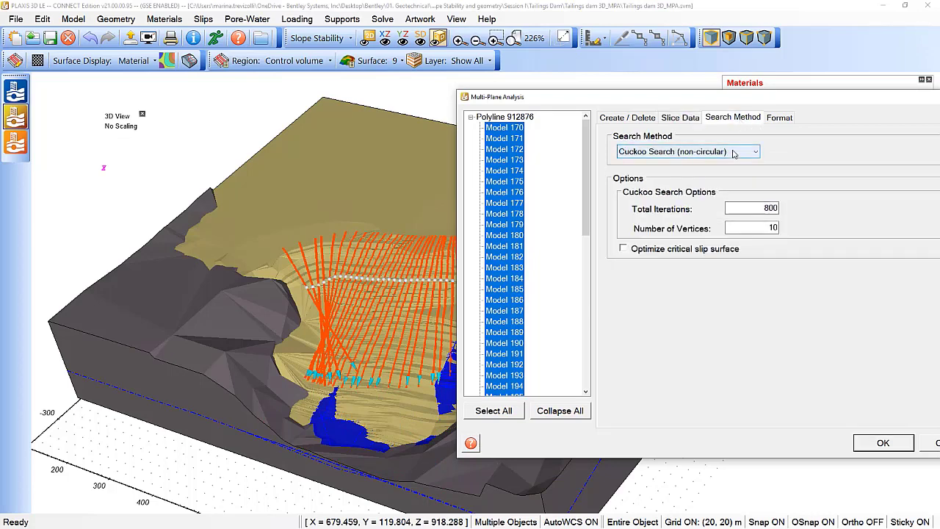
{"action": "left_click", "coordinate": [704, 173]}
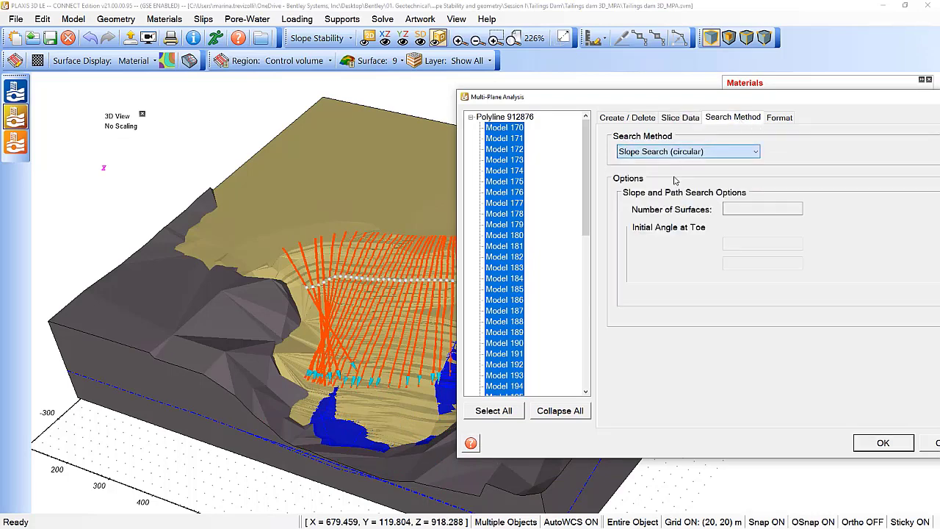
{"action": "left_click", "coordinate": [870, 442]}
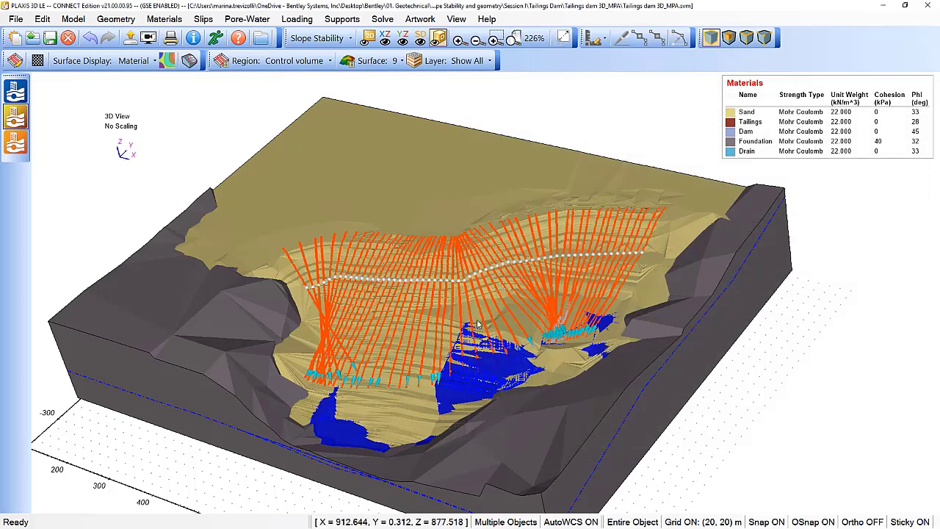
{"action": "left_click", "coordinate": [215, 38]}
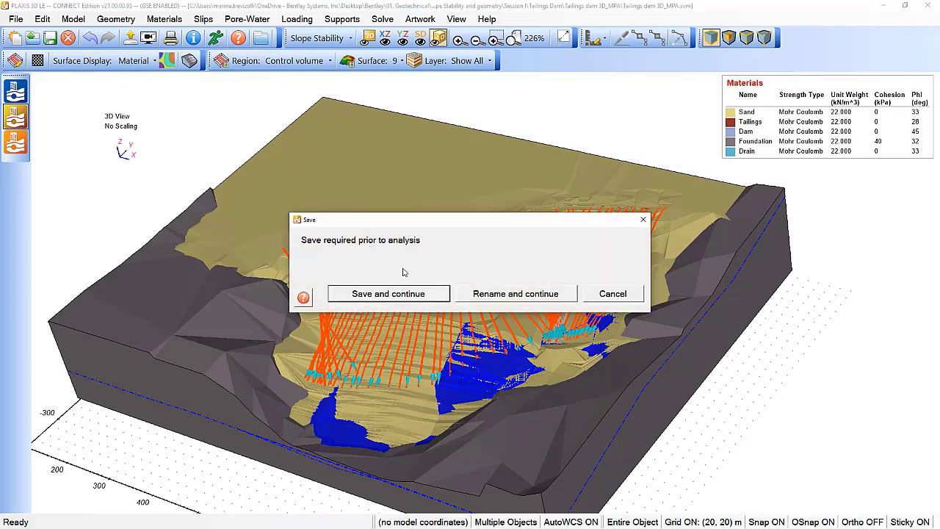
- Save and solve all 59 planes to a minimum FOS of 0.818, then visualize the results
{"action": "left_click", "coordinate": [405, 292]}
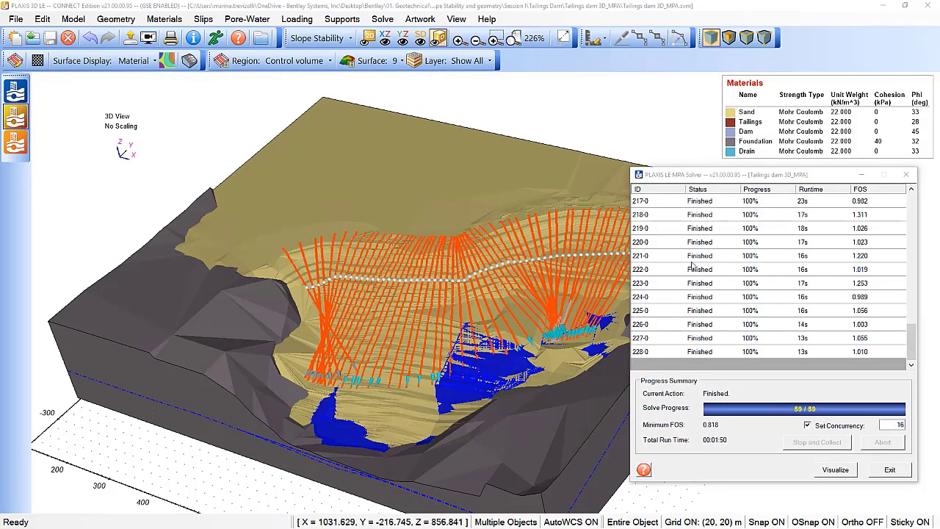
{"action": "mouse_move", "coordinate": [914, 348]}
{"action": "left_mouse_down"}
{"action": "mouse_move", "coordinate": [911, 215]}
{"action": "mouse_move", "coordinate": [912, 345]}
{"action": "left_mouse_up"}
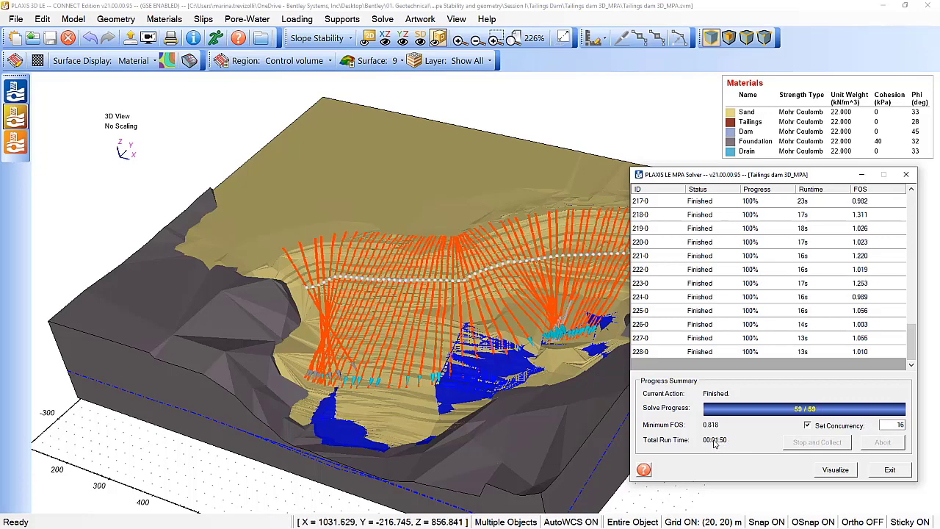
{"action": "left_click", "coordinate": [836, 470]}
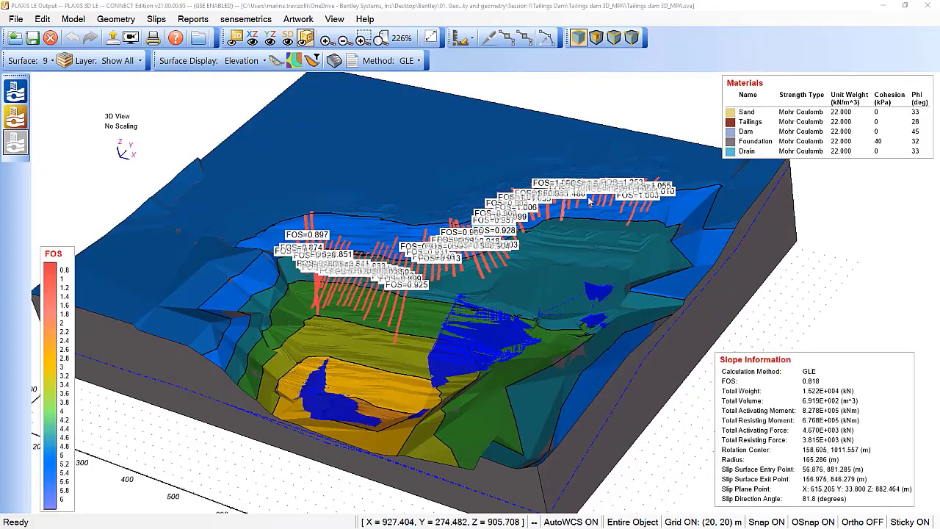
- Rescale the FOS contour levels to run from 0.6 to 2
{"action": "scroll", "coordinate": [358, 336], "scroll_direction": "up", "scroll_amount": 5}
{"action": "scroll", "coordinate": [358, 335], "scroll_direction": "down", "scroll_amount": 5}
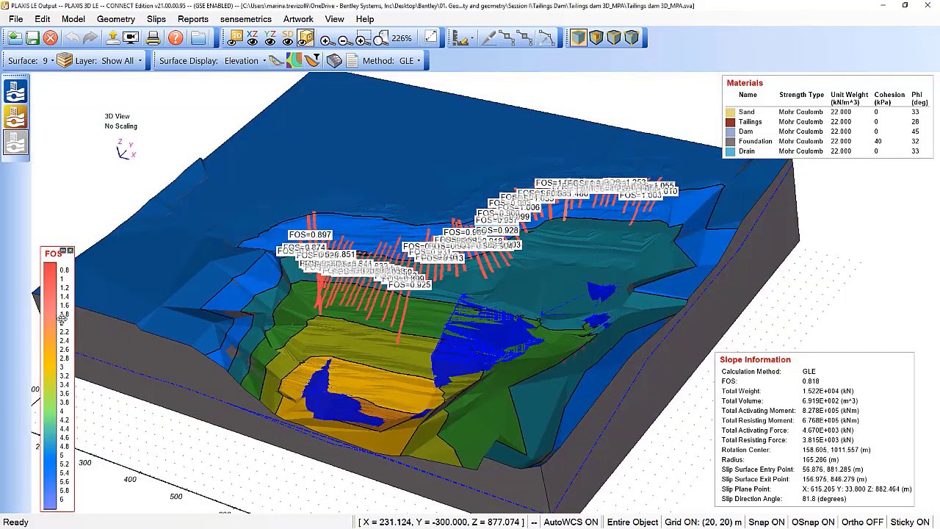
{"action": "right_click", "coordinate": [63, 318]}
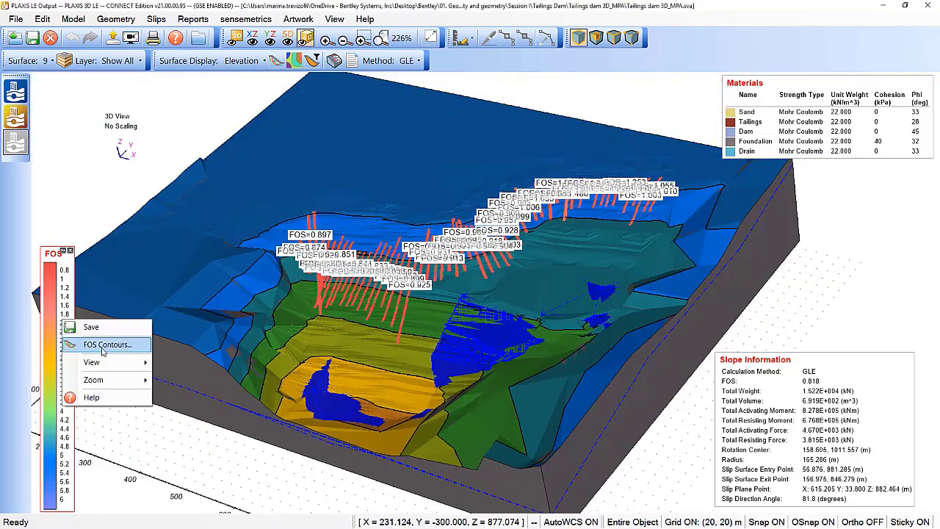
{"action": "left_click", "coordinate": [114, 346]}
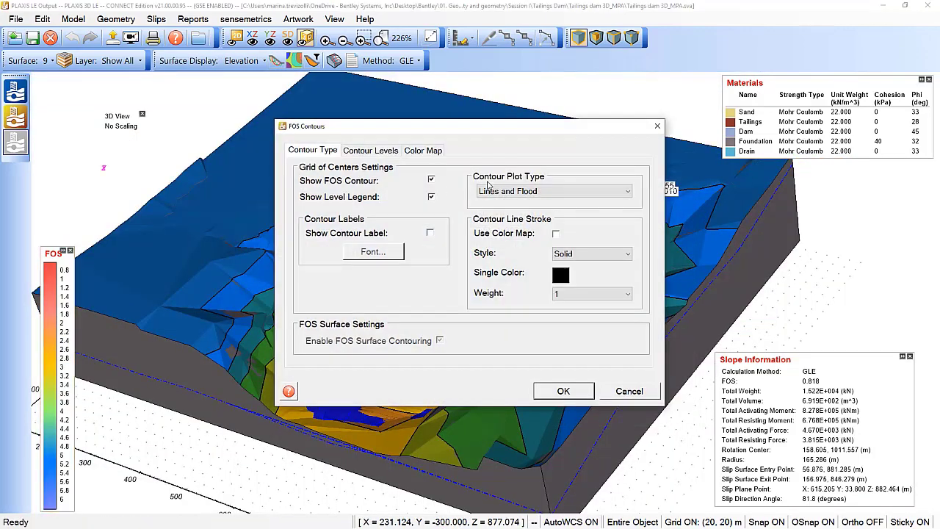
{"action": "left_click", "coordinate": [382, 153]}
{"action": "left_click_drag", "start_coordinate": [593, 227], "coordinate": [643, 229]}
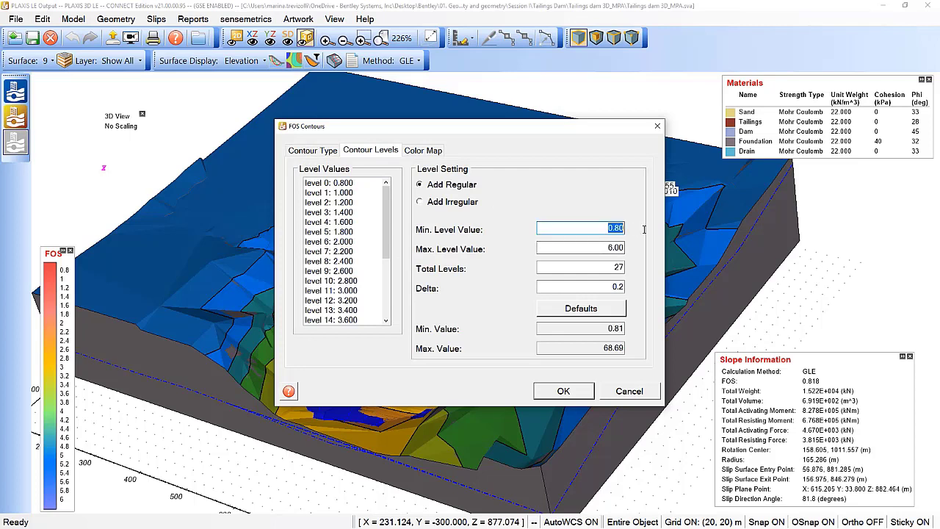
{"action": "type", "text": "0.6"}
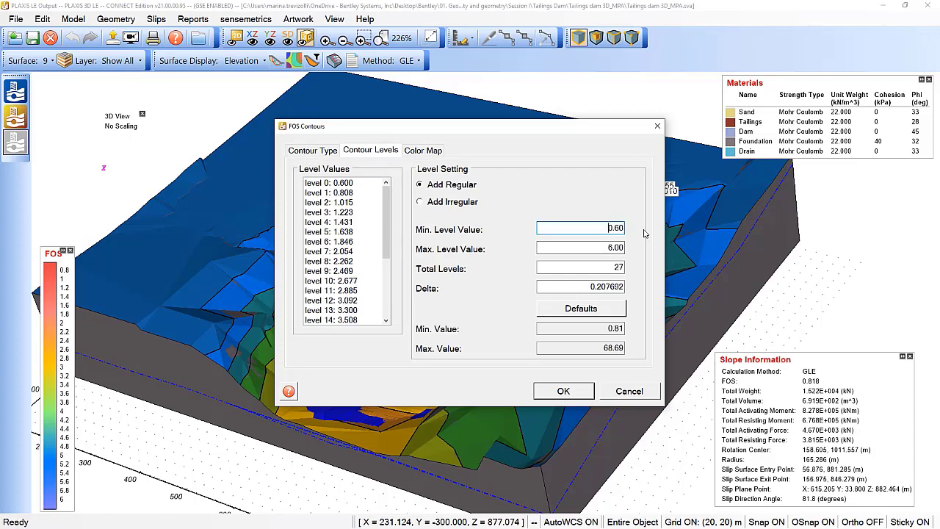
{"action": "key", "text": "Tab"}
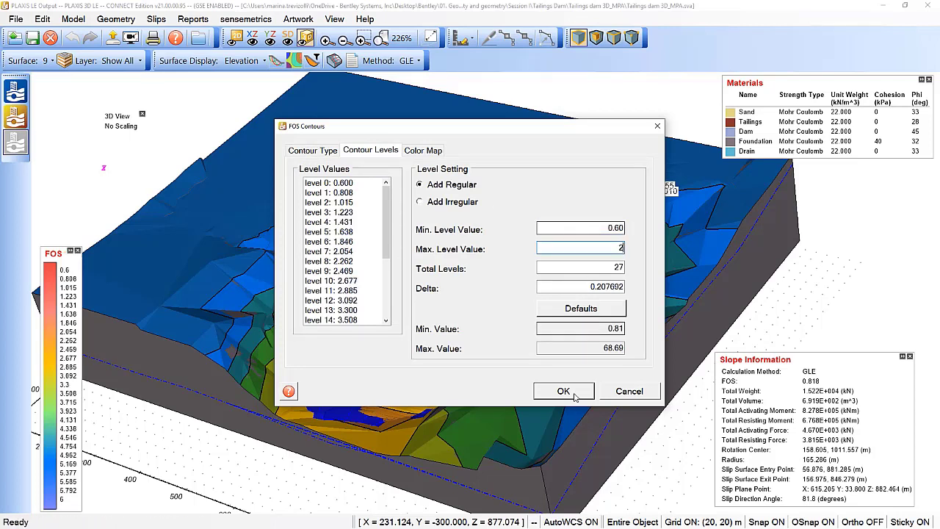
{"action": "left_click", "coordinate": [573, 393]}
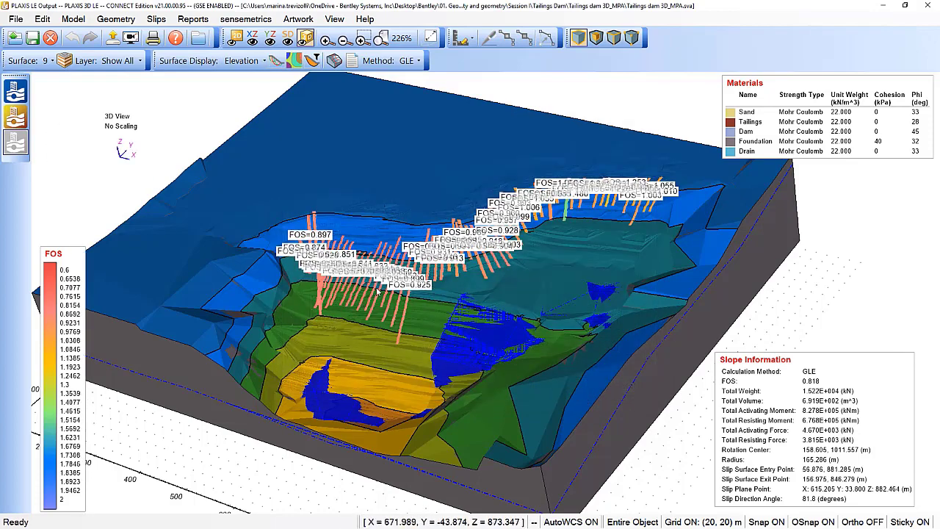
- Browse the Multi-Plane Analysis Model Slices results and widen the plane visualization spacing
{"action": "scroll", "coordinate": [377, 291], "scroll_direction": "up", "scroll_amount": 2}
{"action": "scroll", "coordinate": [389, 294], "scroll_direction": "up", "scroll_amount": 2}
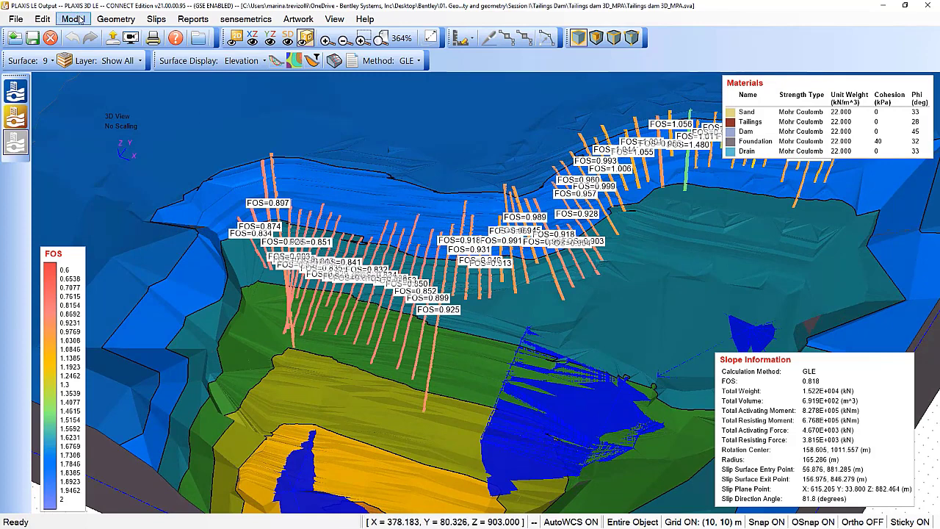
{"action": "left_click", "coordinate": [115, 19]}
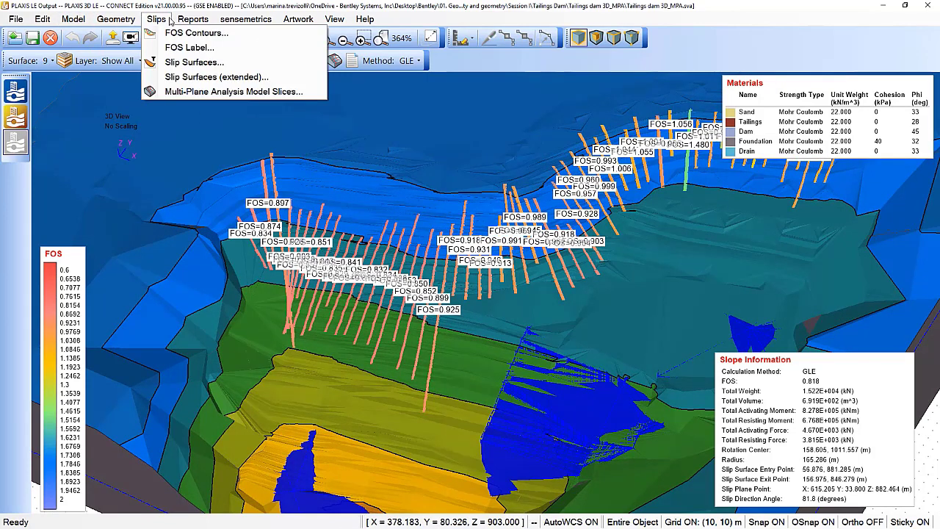
{"action": "left_click", "coordinate": [196, 93]}
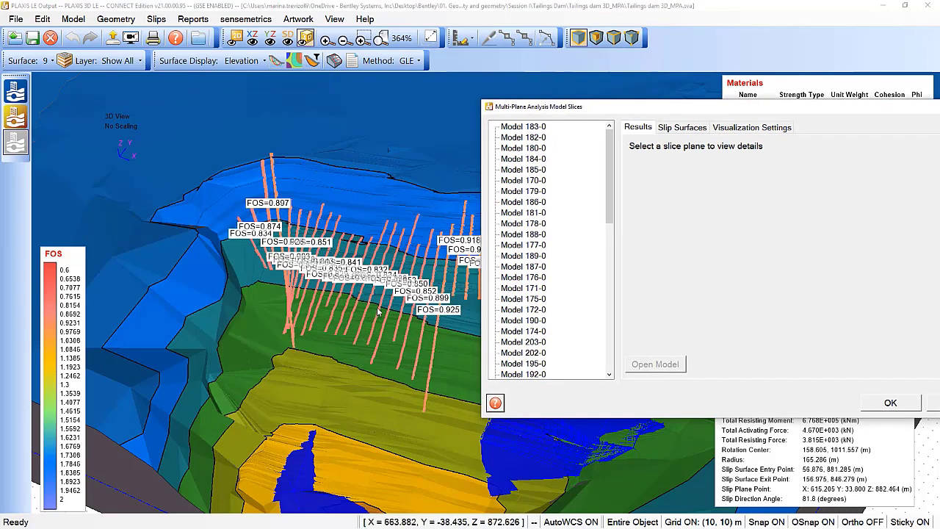
{"action": "left_click", "coordinate": [381, 312]}
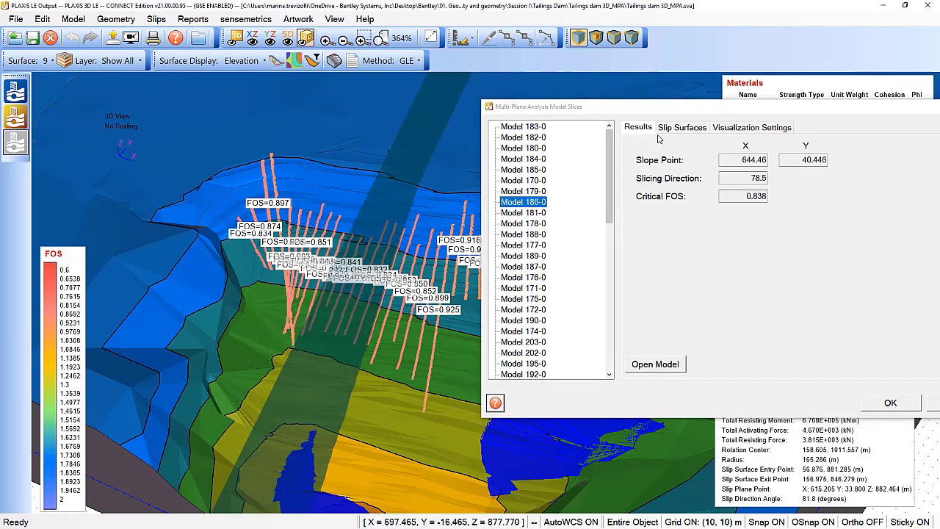
{"action": "left_click", "coordinate": [682, 128]}
{"action": "left_click", "coordinate": [751, 127]}
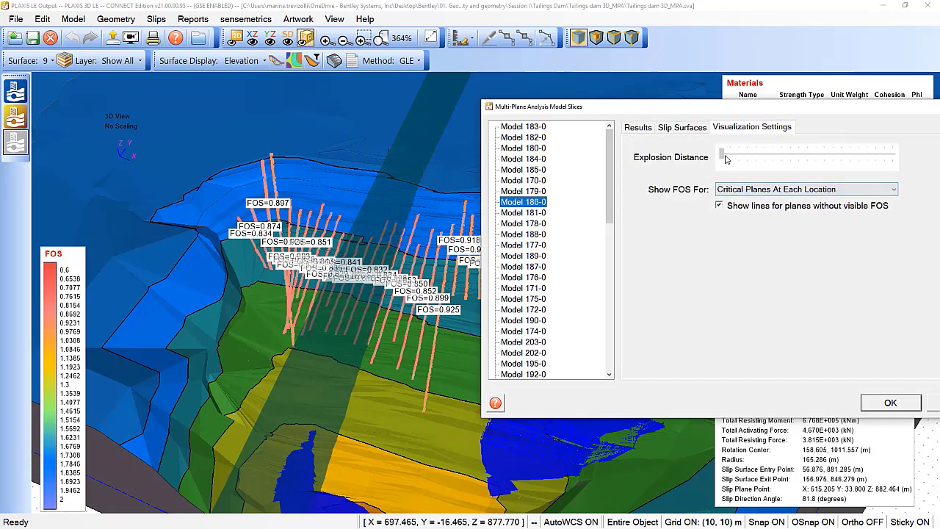
{"action": "left_click_drag", "start_coordinate": [725, 157], "coordinate": [761, 160]}
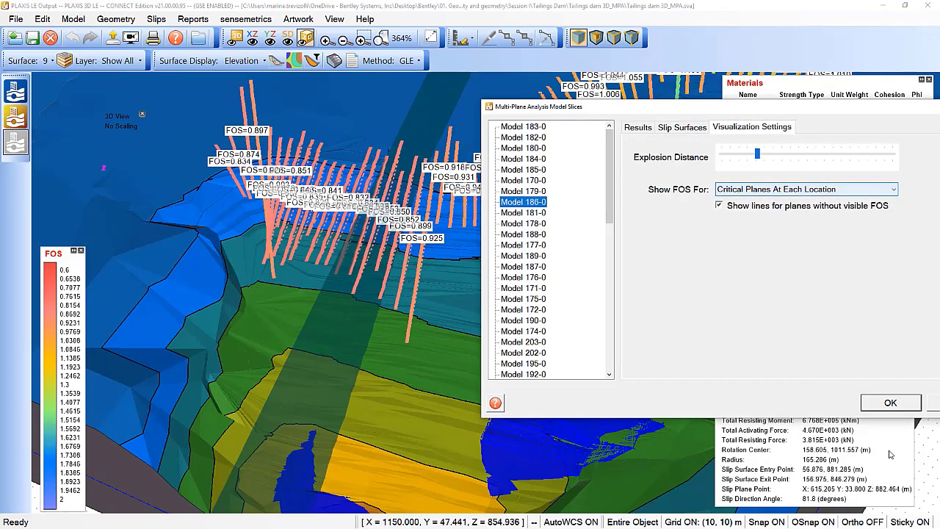
{"action": "left_click", "coordinate": [891, 403]}
- Rotate the model and open the results of plane Model 189-0, critical FOS 0.852
{"action": "left_click_drag", "start_coordinate": [587, 294], "coordinate": [551, 252]}
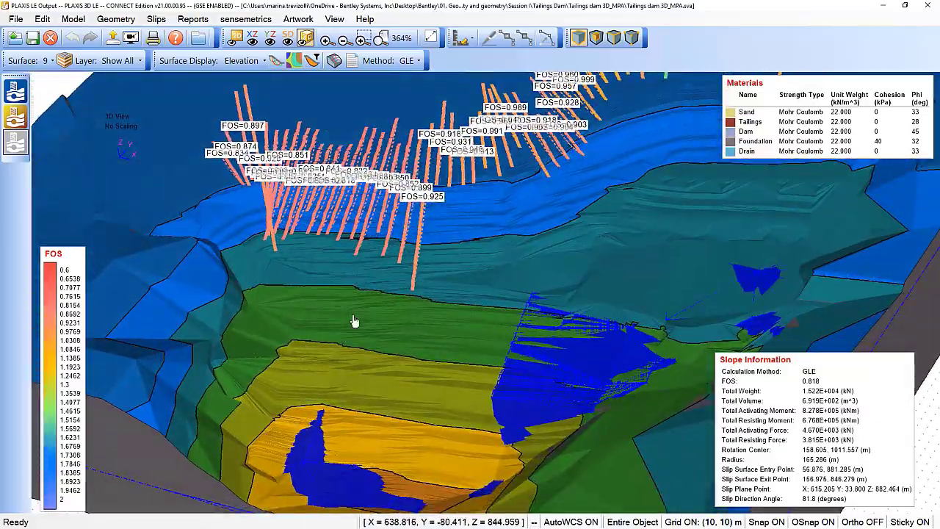
{"action": "left_click_drag", "start_coordinate": [352, 321], "coordinate": [429, 272]}
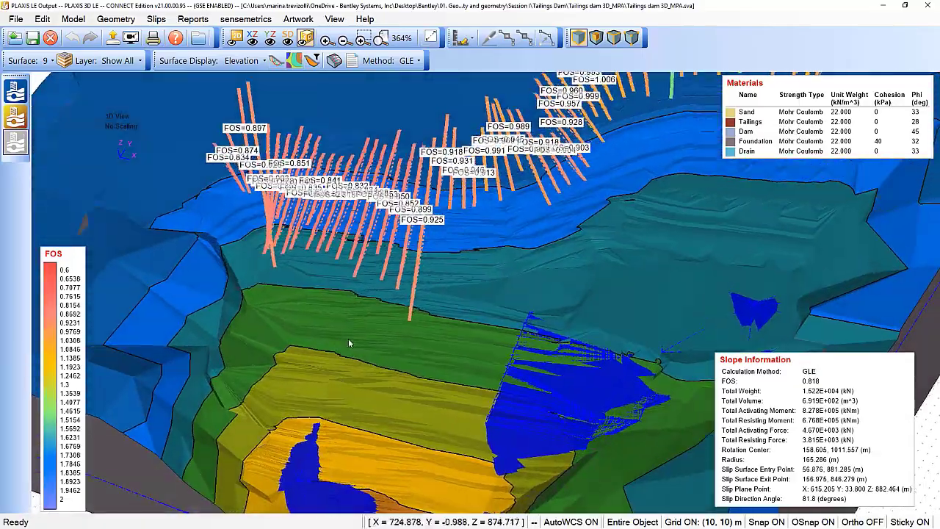
{"action": "double_click", "coordinate": [420, 262]}
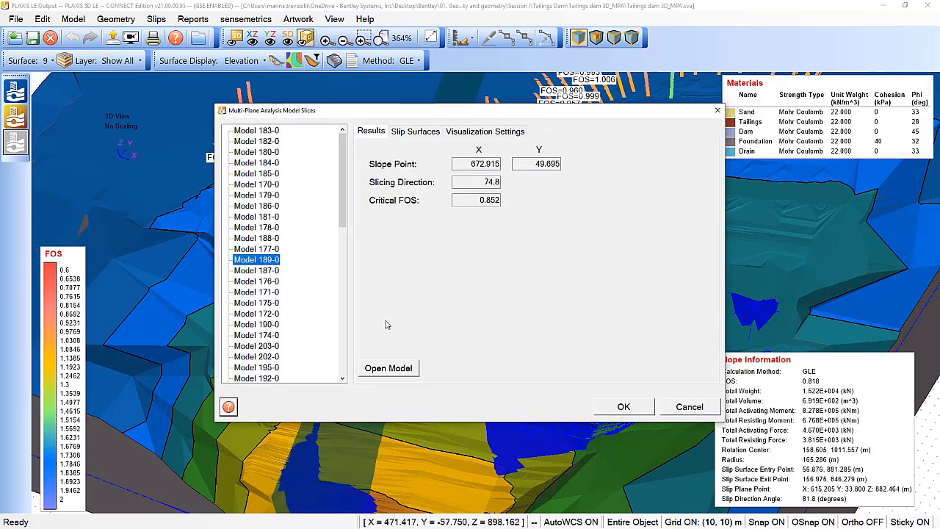
- Open plane 189-0's 2D section and frame its FOS=0.852 critical slip surface
{"action": "left_click", "coordinate": [389, 369]}
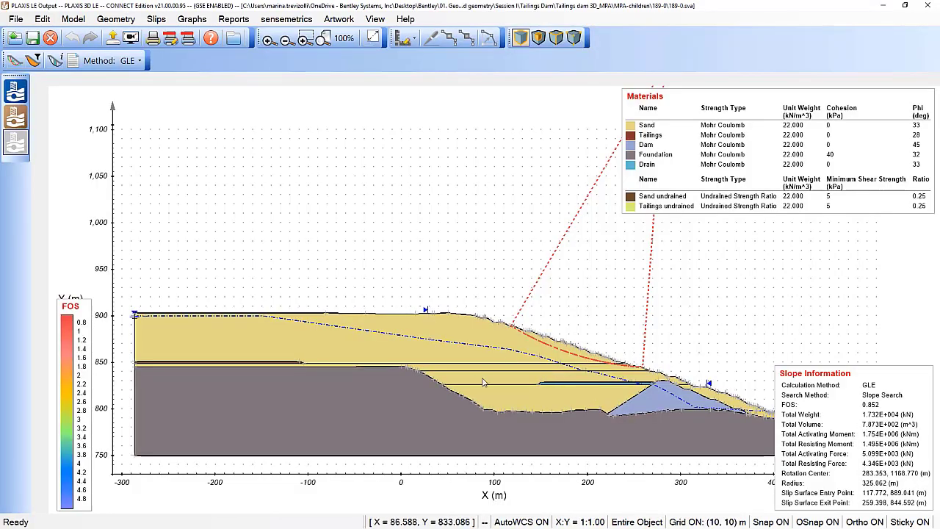
{"action": "middle_click_drag", "start_coordinate": [483, 381], "coordinate": [358, 406]}
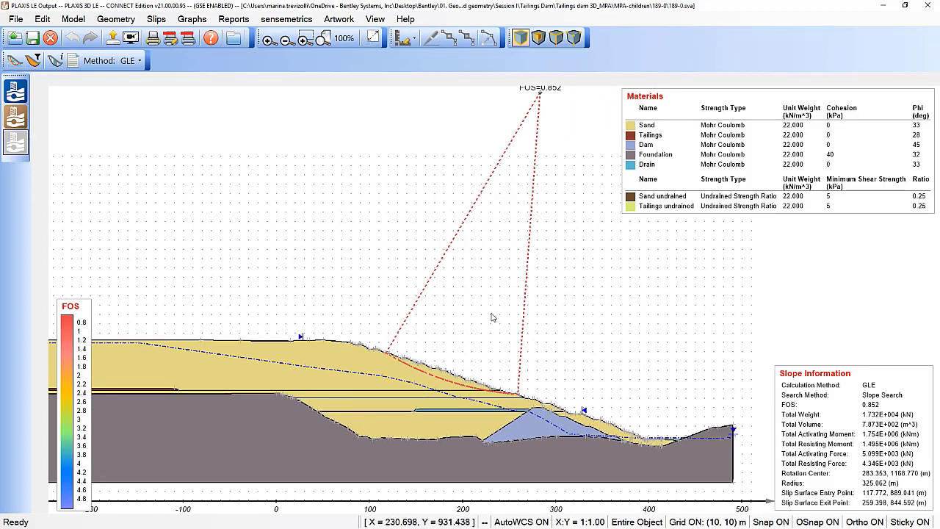
{"action": "scroll", "coordinate": [478, 326], "scroll_direction": "down", "scroll_amount": 1}
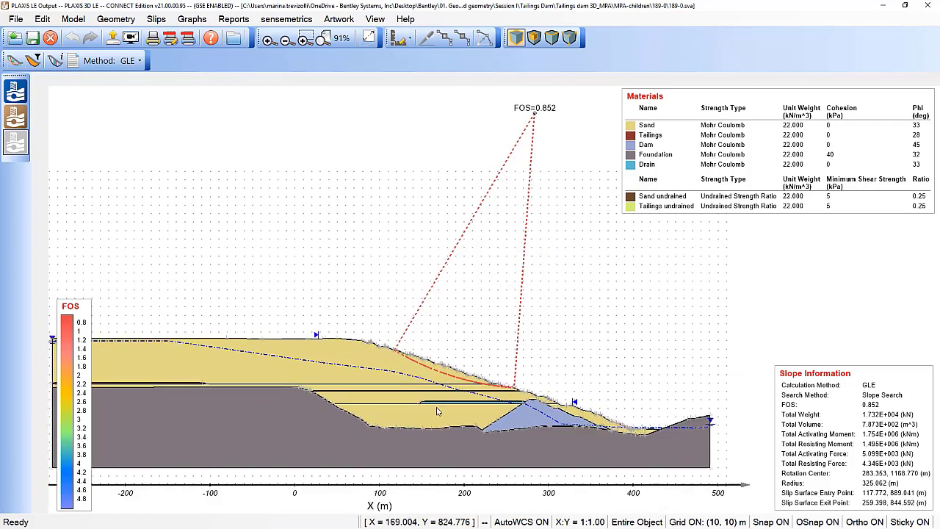